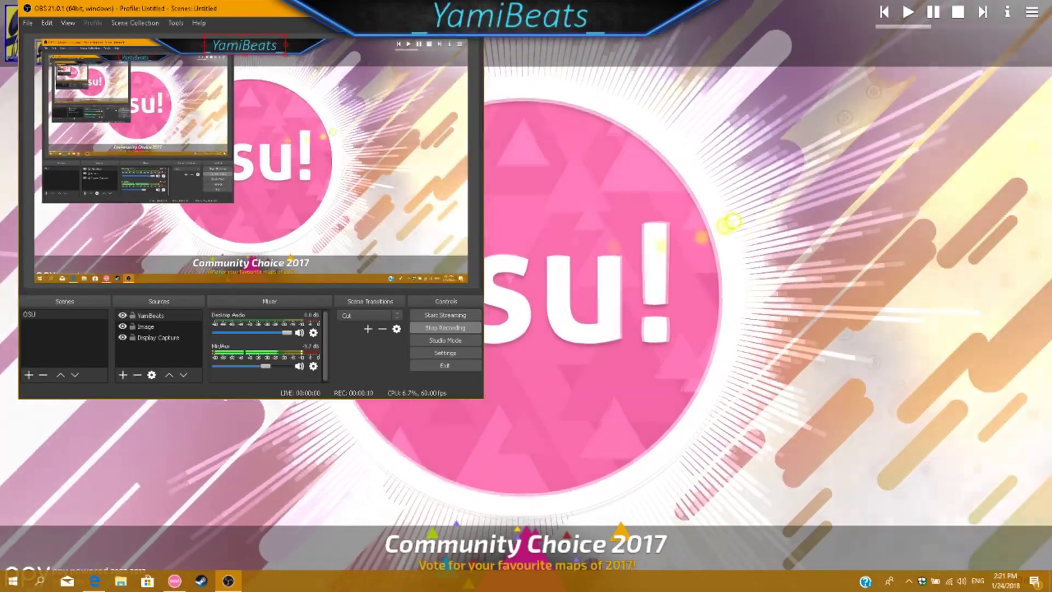
- Switch to the osu! game and open the Graphics section of its options
{"action": "left_click", "coordinate": [729, 222]}
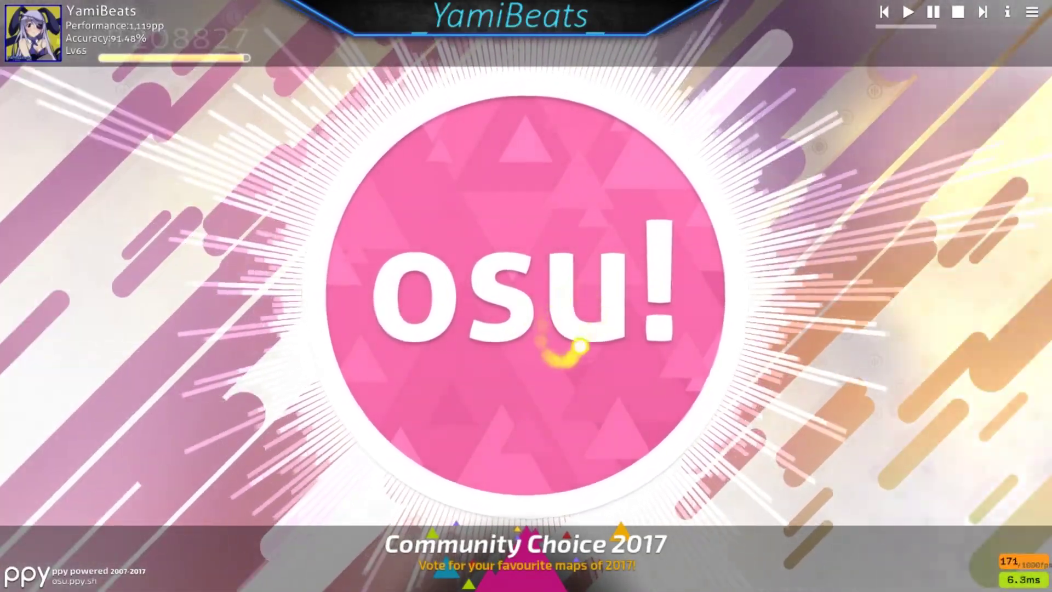
{"action": "left_click", "coordinate": [550, 369]}
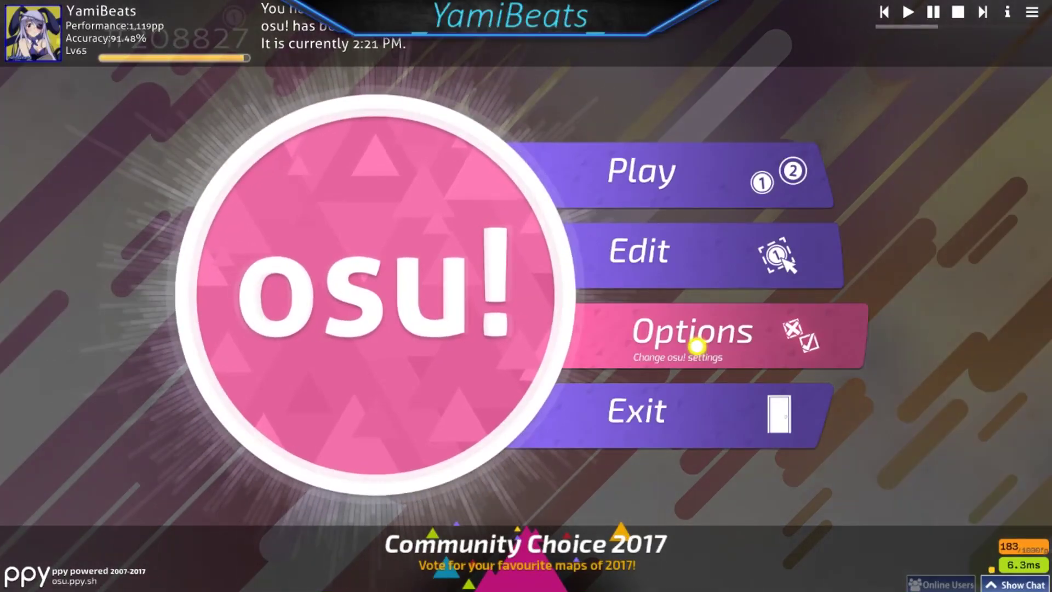
{"action": "left_click", "coordinate": [695, 347]}
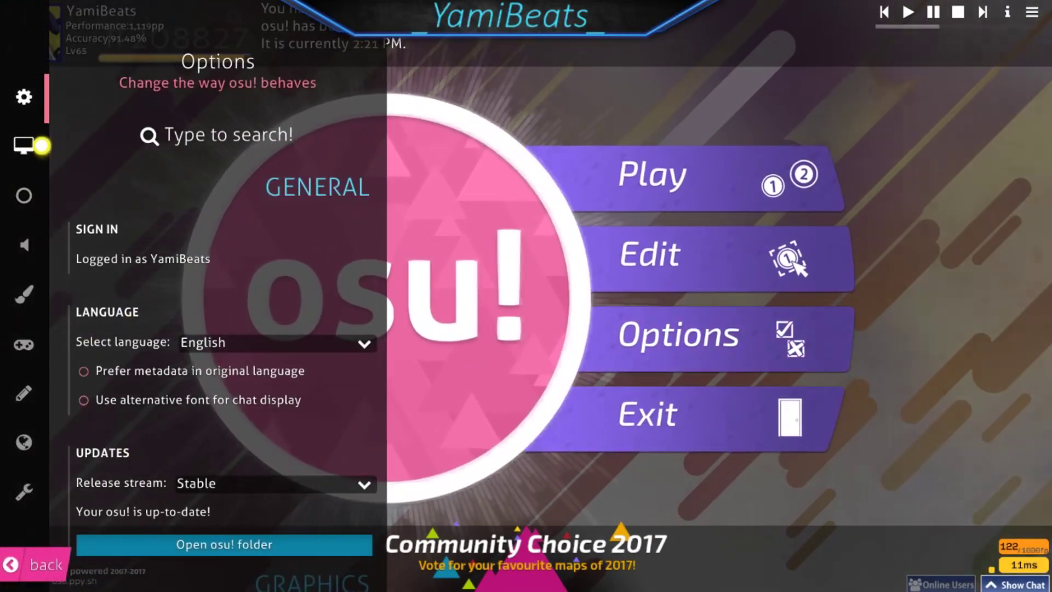
{"action": "left_click", "coordinate": [40, 146]}
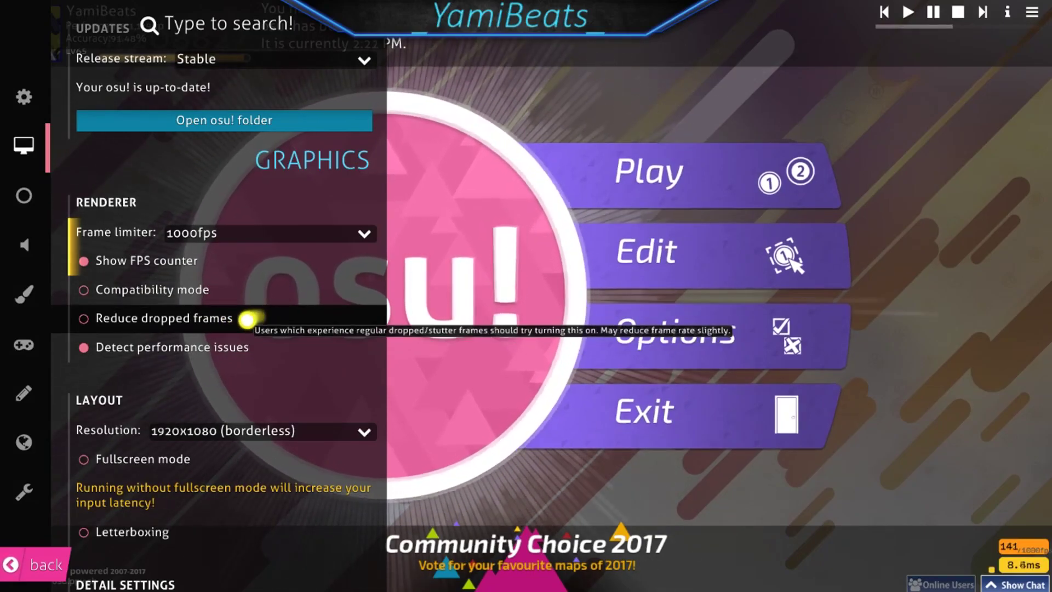
- Examine the renderer, layout, detail, gameplay and audio volume settings in the options
{"action": "scroll", "coordinate": [251, 318], "scroll_direction": "down", "scroll_amount": 2}
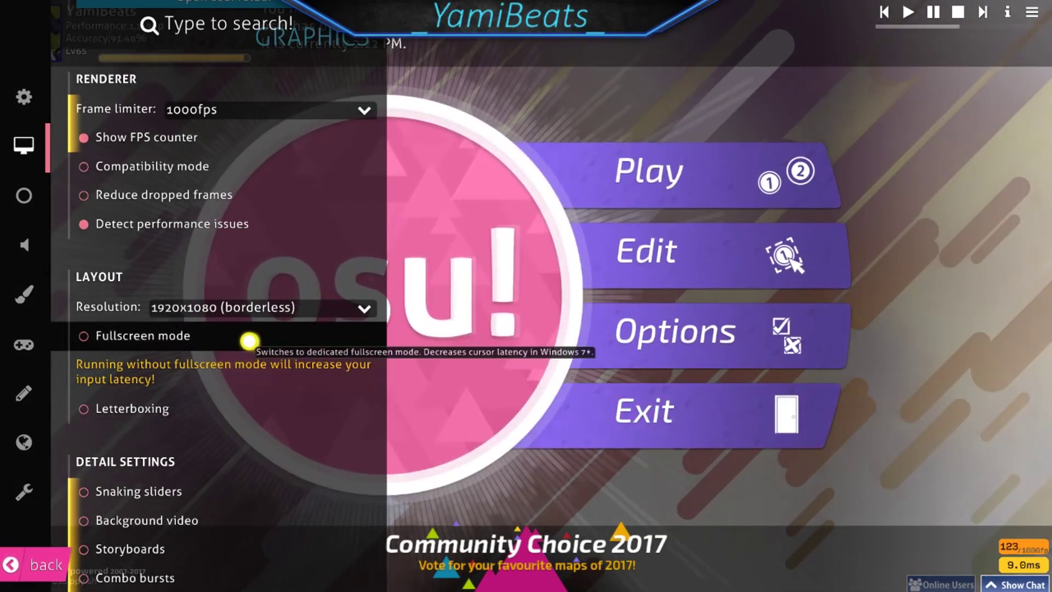
{"action": "scroll", "coordinate": [164, 384], "scroll_direction": "down", "scroll_amount": 5}
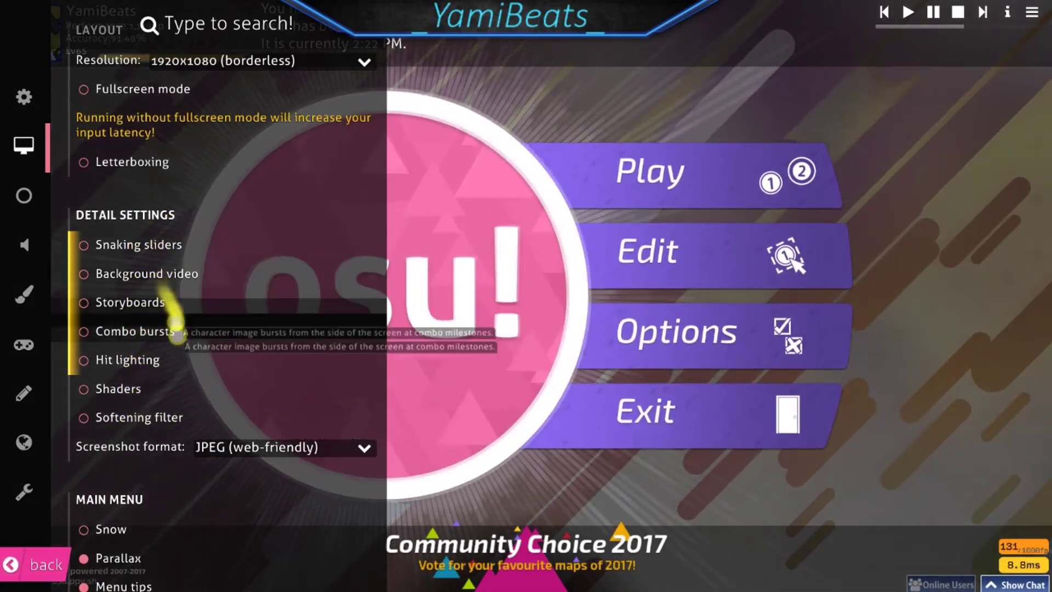
{"action": "scroll", "coordinate": [165, 356], "scroll_direction": "down", "scroll_amount": 7}
{"action": "scroll", "coordinate": [285, 394], "scroll_direction": "down", "scroll_amount": 3}
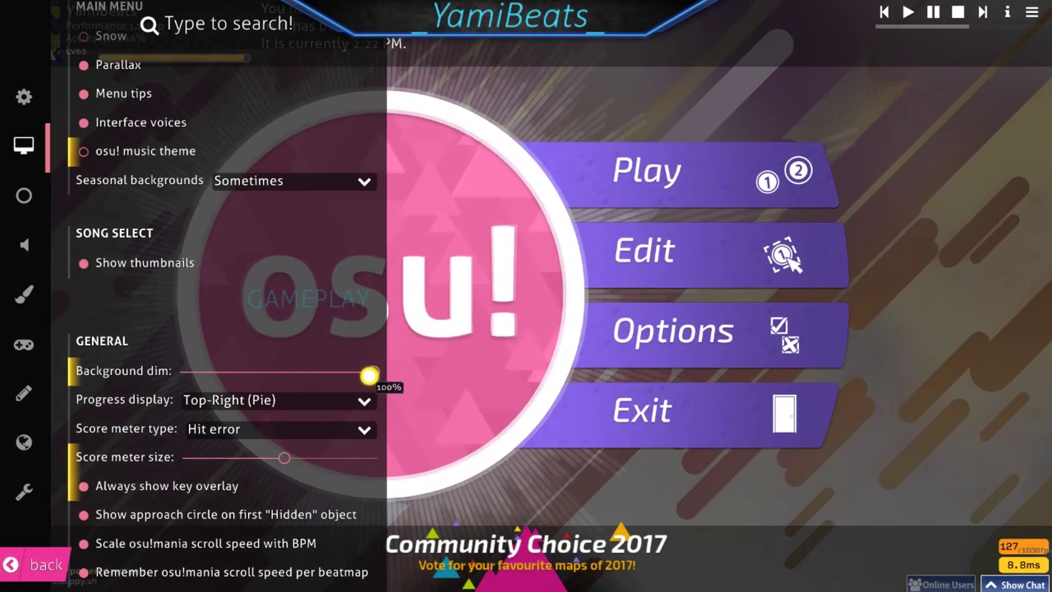
{"action": "scroll", "coordinate": [220, 449], "scroll_direction": "down", "scroll_amount": 5}
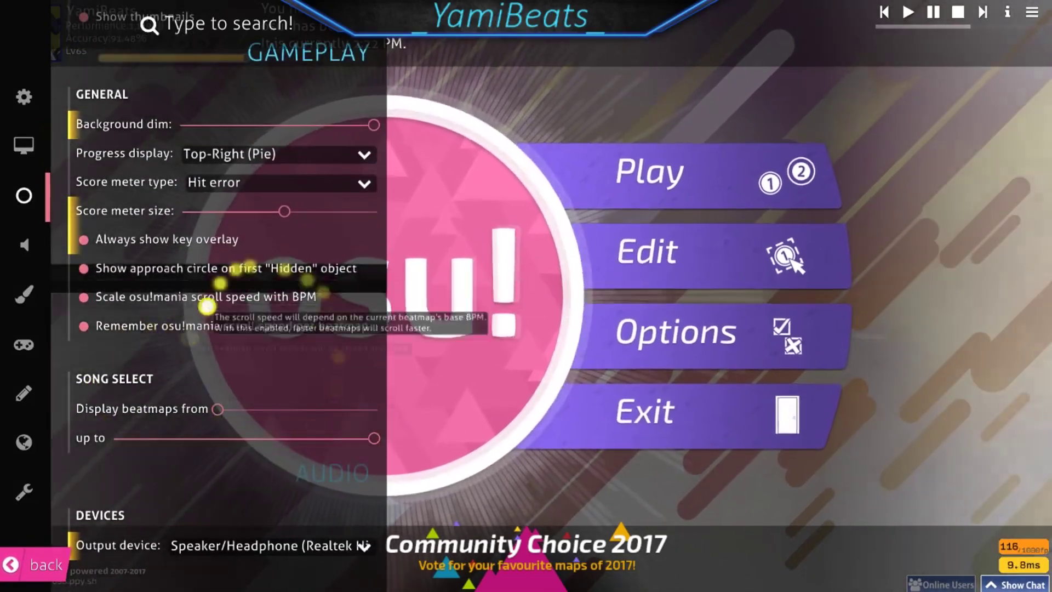
{"action": "scroll", "coordinate": [219, 307], "scroll_direction": "down", "scroll_amount": 5}
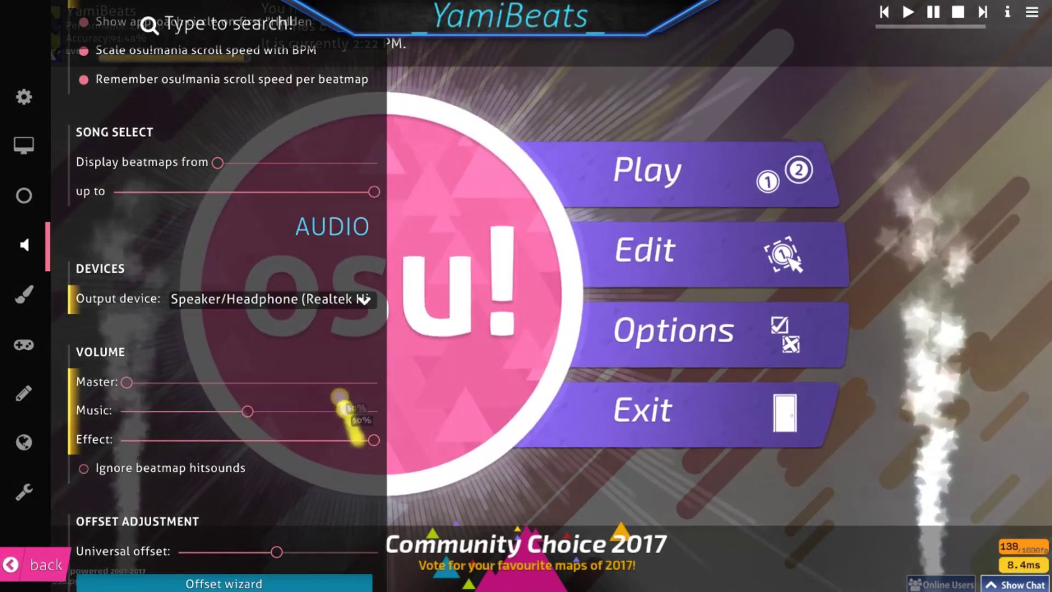
{"action": "scroll", "coordinate": [189, 423], "scroll_direction": "down", "scroll_amount": 5}
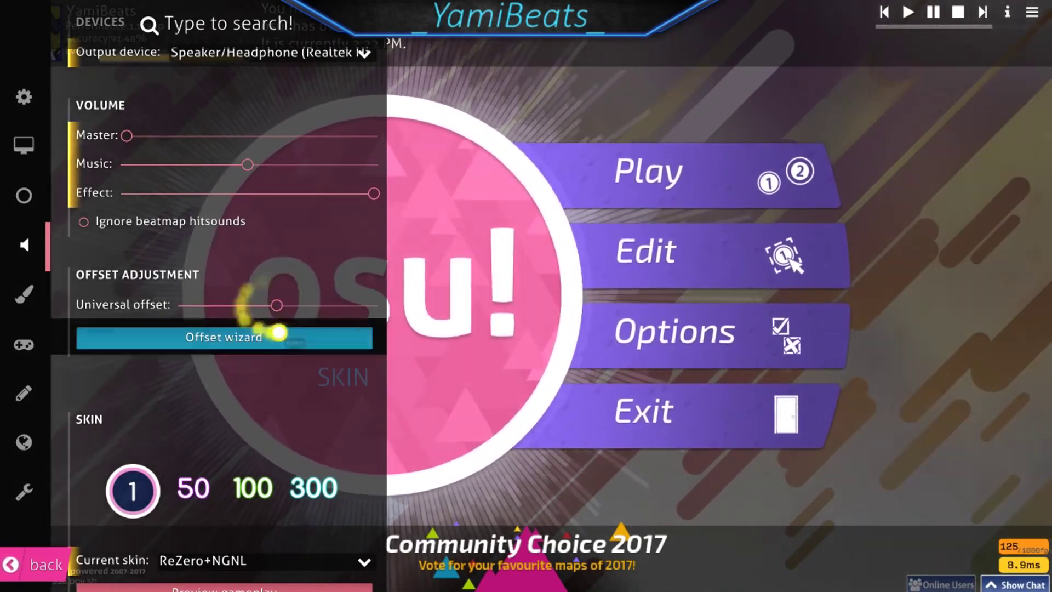
- Examine the installed skins and the skin and cursor settings, keeping the current skin selected
{"action": "scroll", "coordinate": [229, 469], "scroll_direction": "down", "scroll_amount": 5}
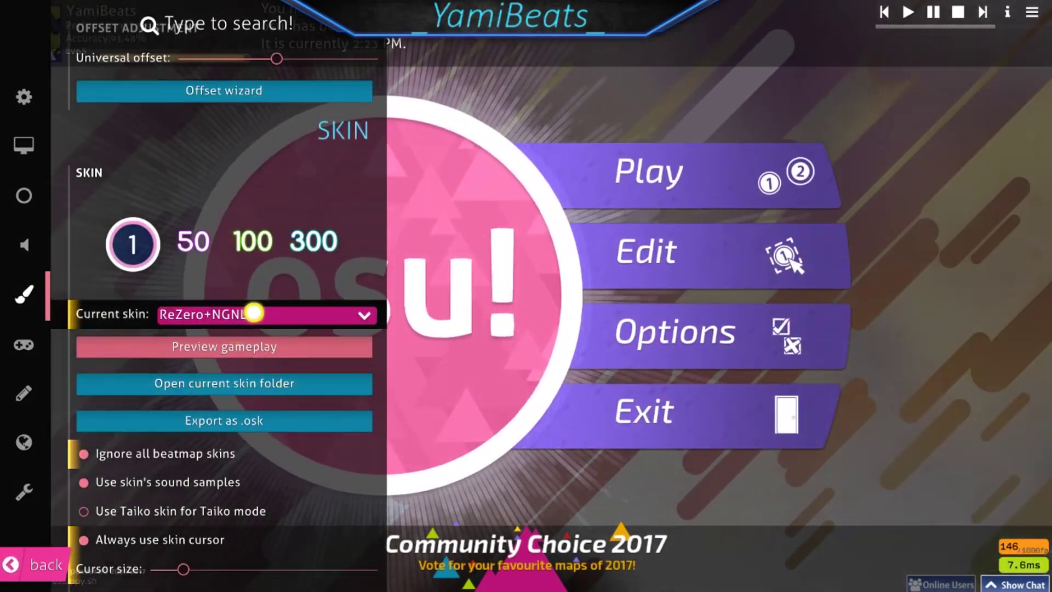
{"action": "left_click", "coordinate": [254, 313]}
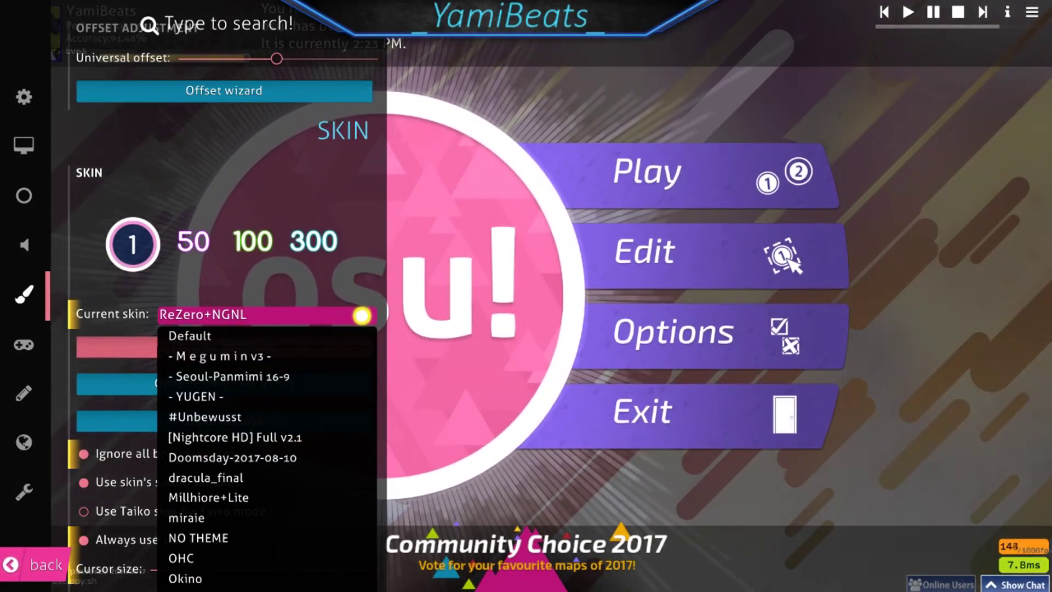
{"action": "left_click", "coordinate": [359, 312]}
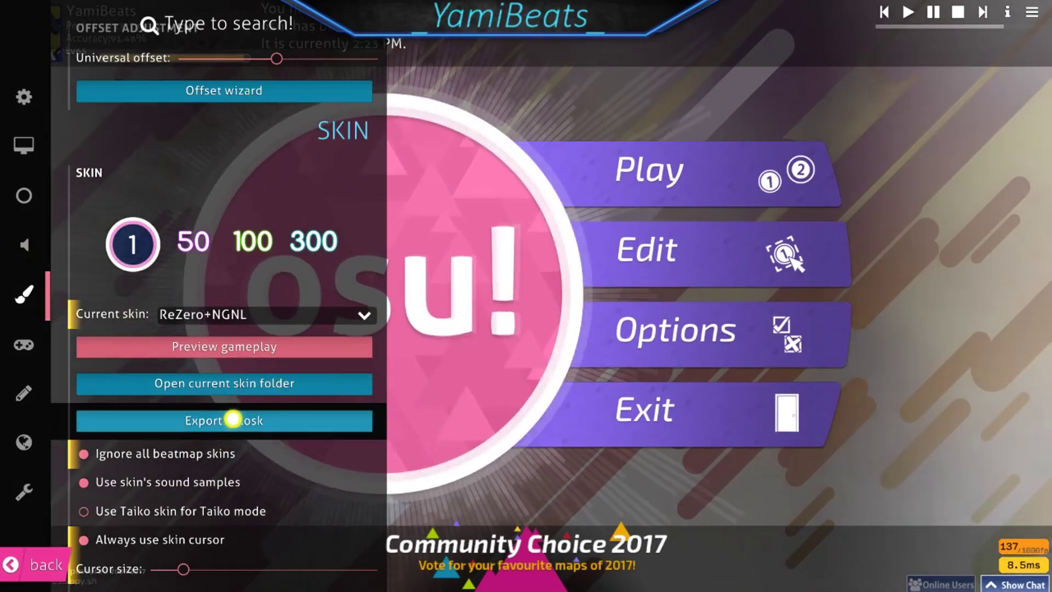
{"action": "scroll", "coordinate": [208, 422], "scroll_direction": "down", "scroll_amount": 5}
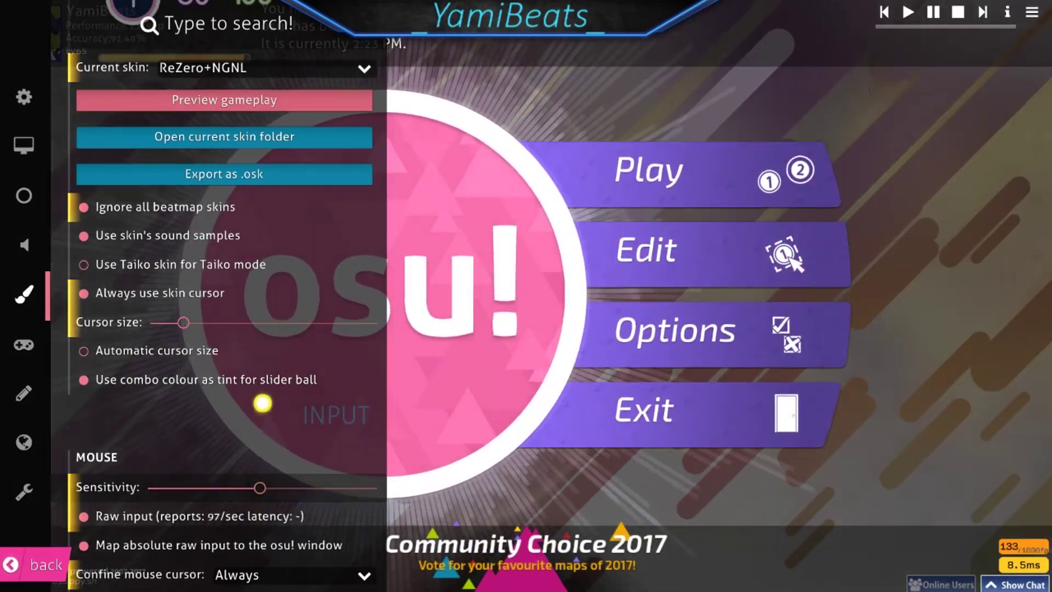
- Turn raw mouse input off and back on in the input settings
{"action": "scroll", "coordinate": [263, 400], "scroll_direction": "down", "scroll_amount": 3}
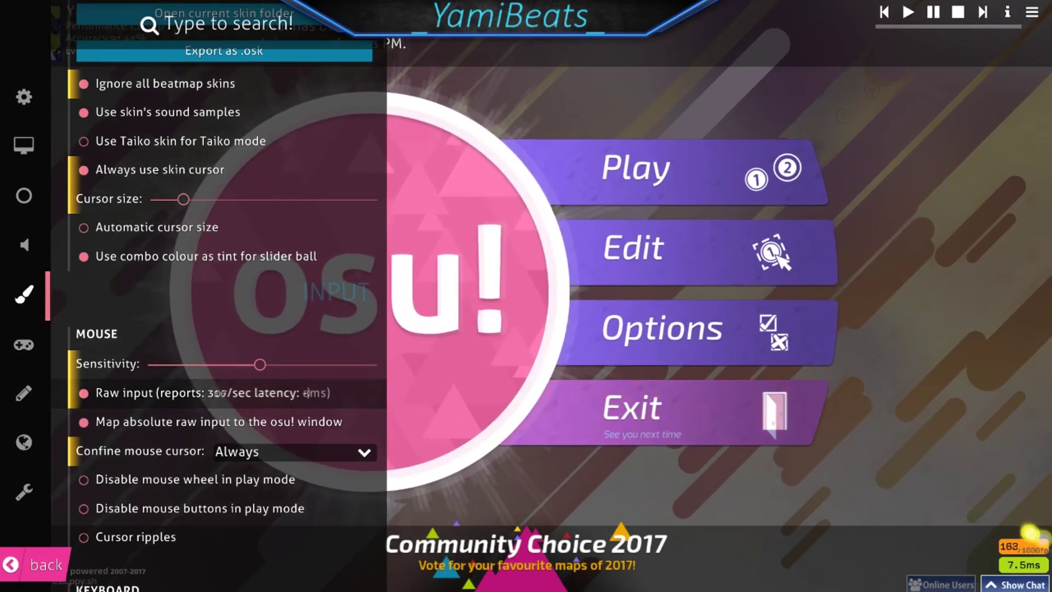
{"action": "left_click", "coordinate": [286, 404]}
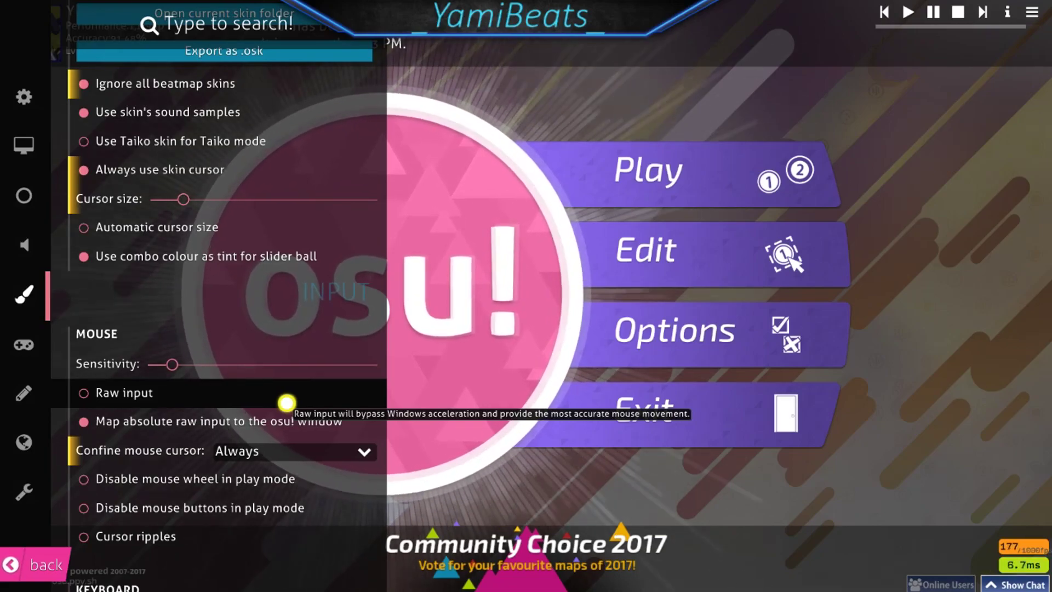
{"action": "left_click", "coordinate": [286, 404]}
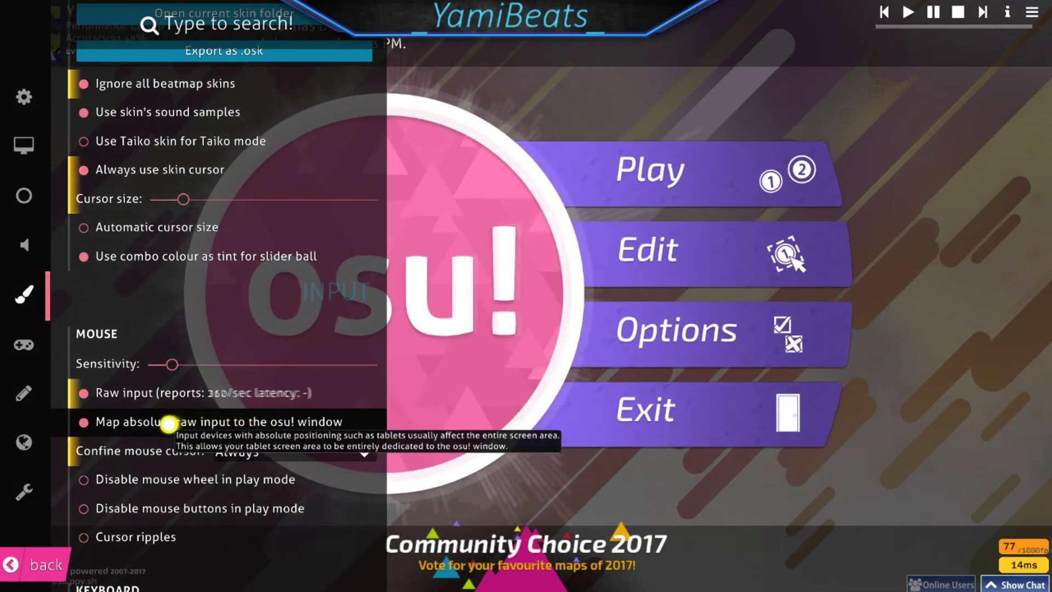
- Examine the remaining mouse, tablet, editor, online, chat and maintenance options
{"action": "scroll", "coordinate": [245, 429], "scroll_direction": "down", "scroll_amount": 3}
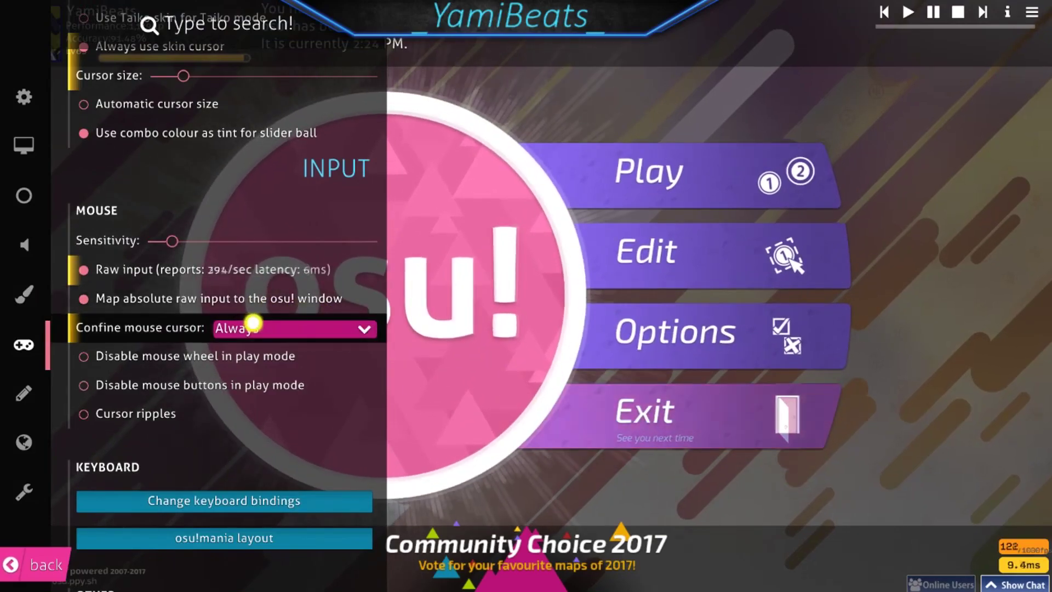
{"action": "scroll", "coordinate": [246, 334], "scroll_direction": "down", "scroll_amount": 12}
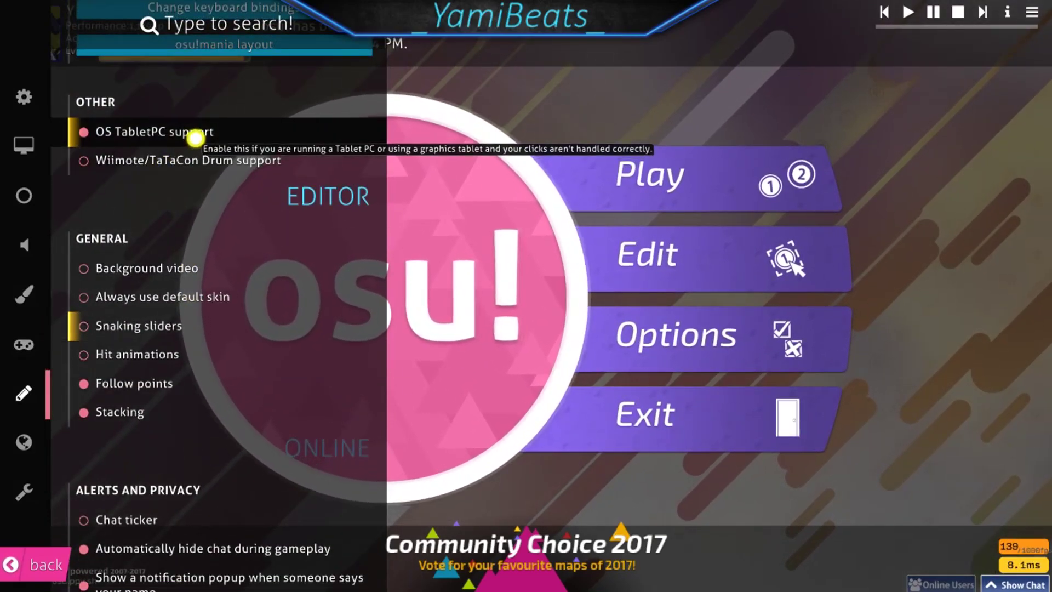
{"action": "scroll", "coordinate": [200, 387], "scroll_direction": "down", "scroll_amount": 6}
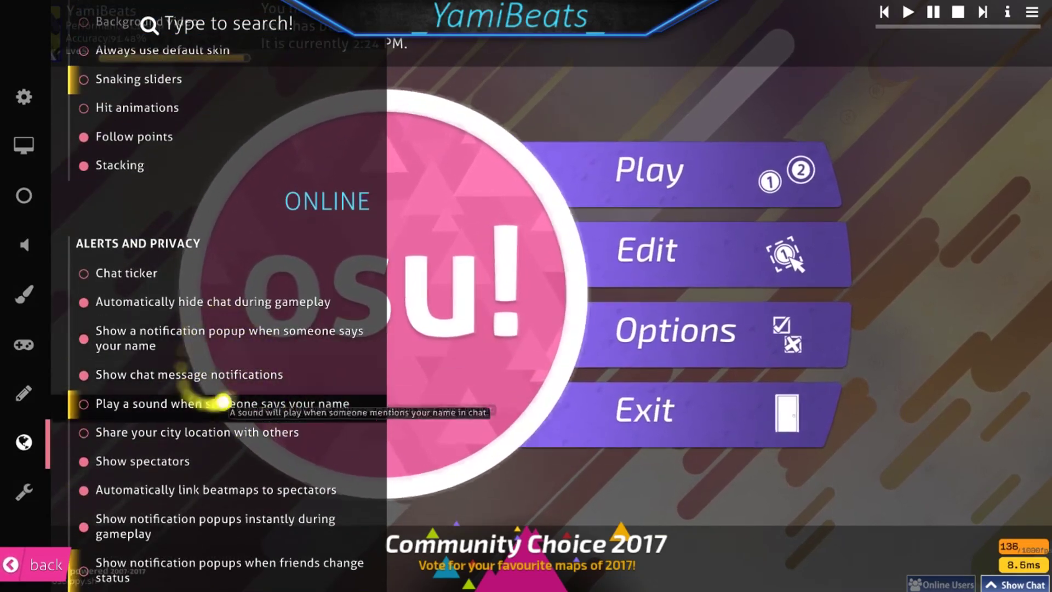
{"action": "scroll", "coordinate": [224, 394], "scroll_direction": "down", "scroll_amount": 6}
{"action": "scroll", "coordinate": [224, 392], "scroll_direction": "down", "scroll_amount": 5}
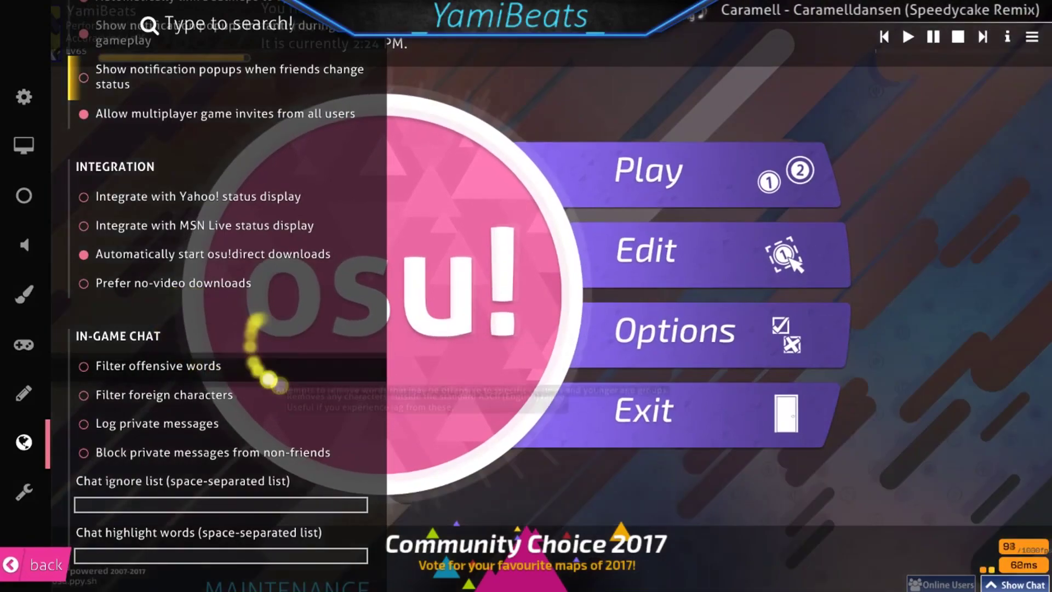
{"action": "scroll", "coordinate": [256, 398], "scroll_direction": "down", "scroll_amount": 8}
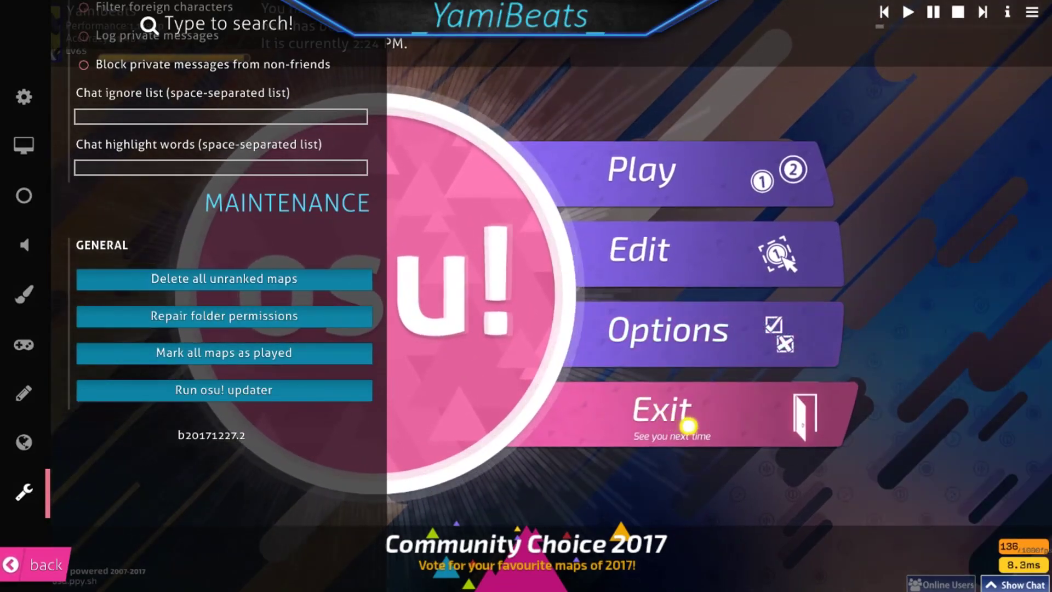
- Exit the game, switch to Razer Cortex, run the Game Booster's Boost and restore it
{"action": "left_click", "coordinate": [693, 423]}
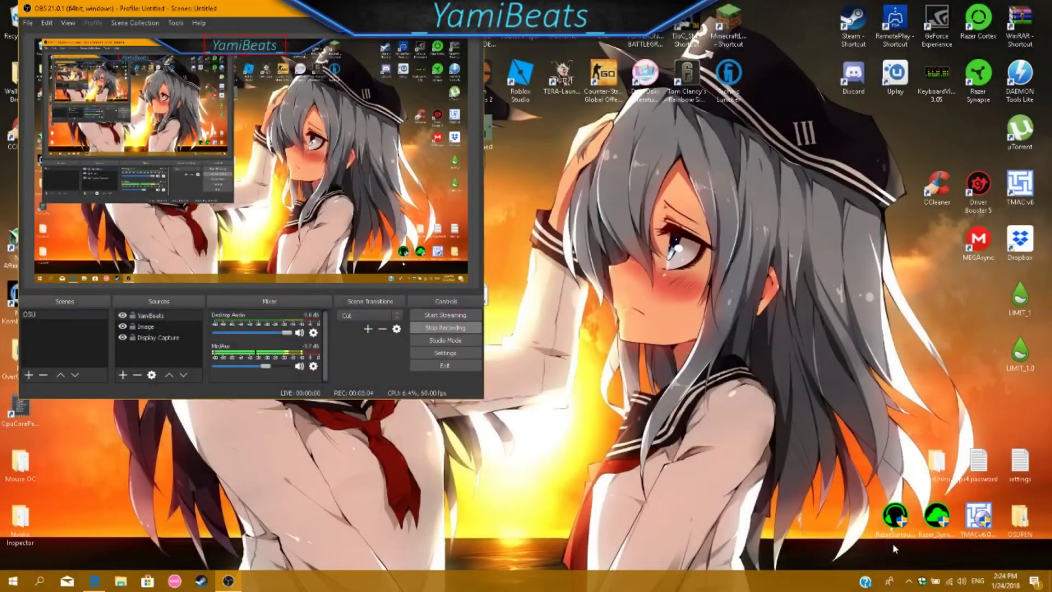
{"action": "left_click", "coordinate": [909, 582]}
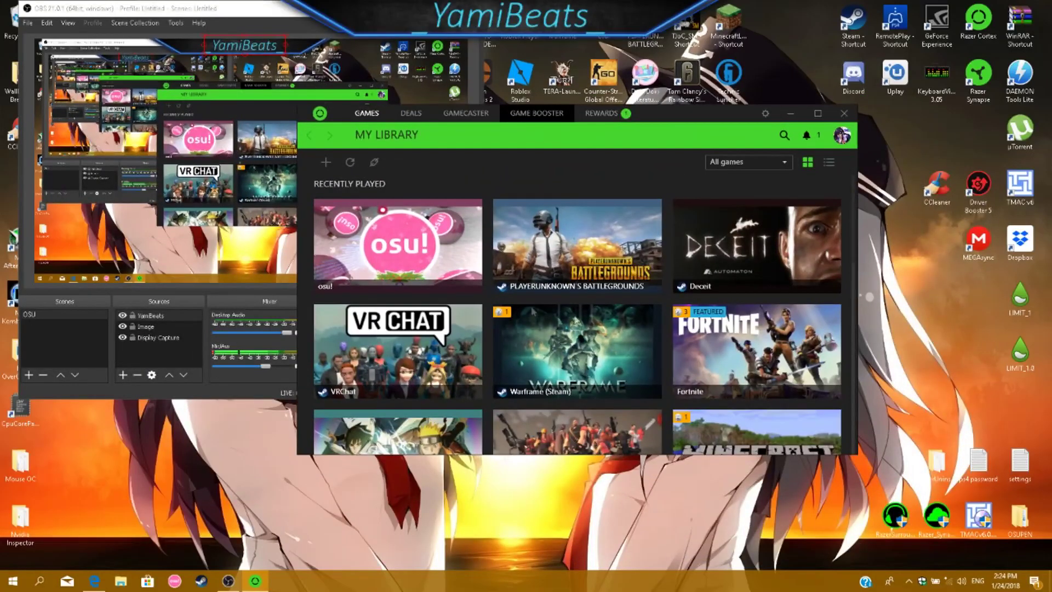
{"action": "left_click", "coordinate": [577, 381]}
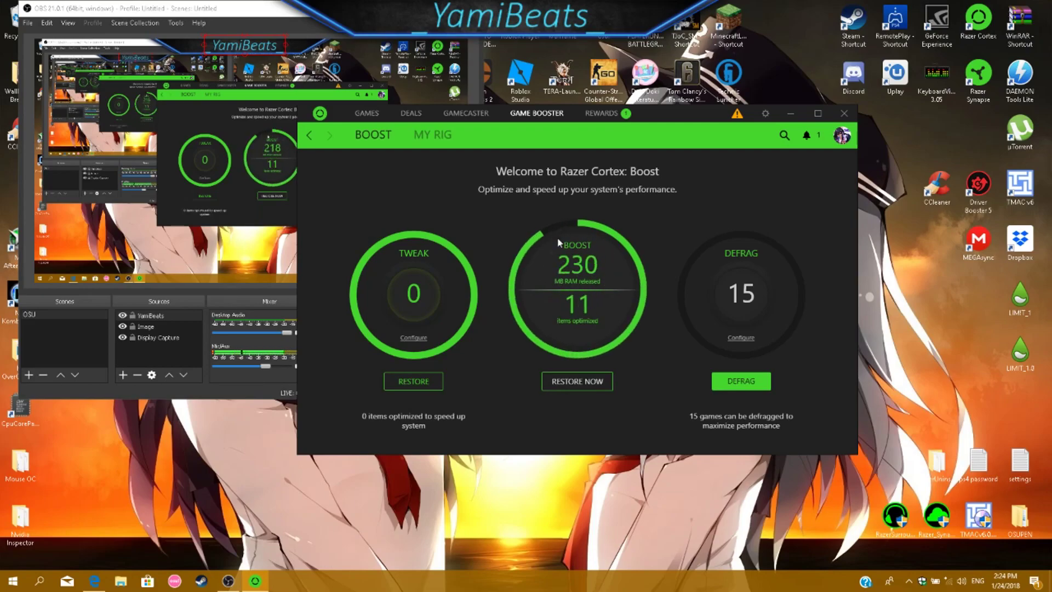
{"action": "left_click", "coordinate": [571, 379]}
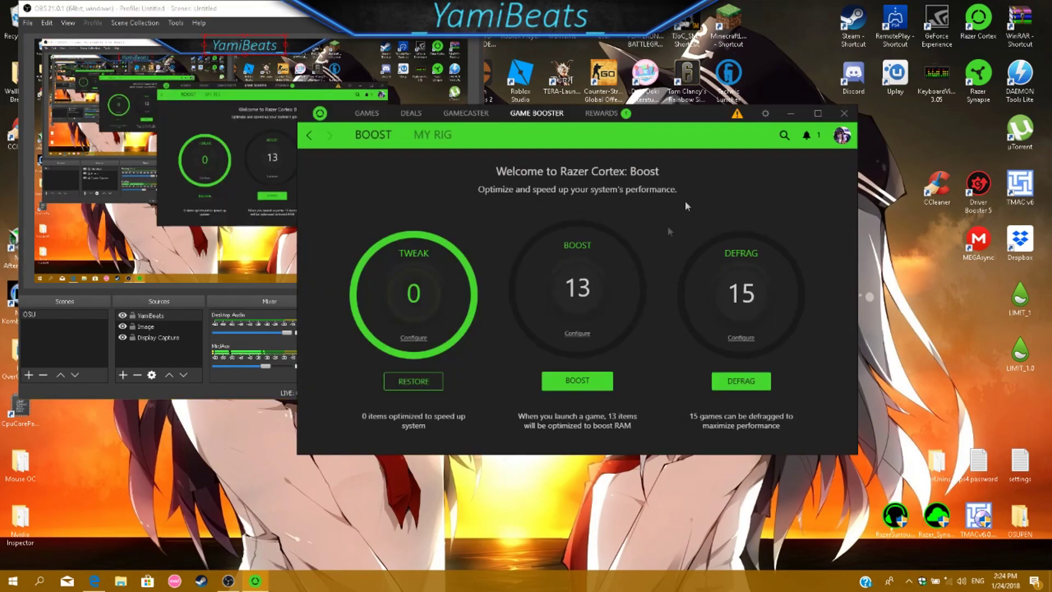
{"action": "left_click", "coordinate": [844, 113]}
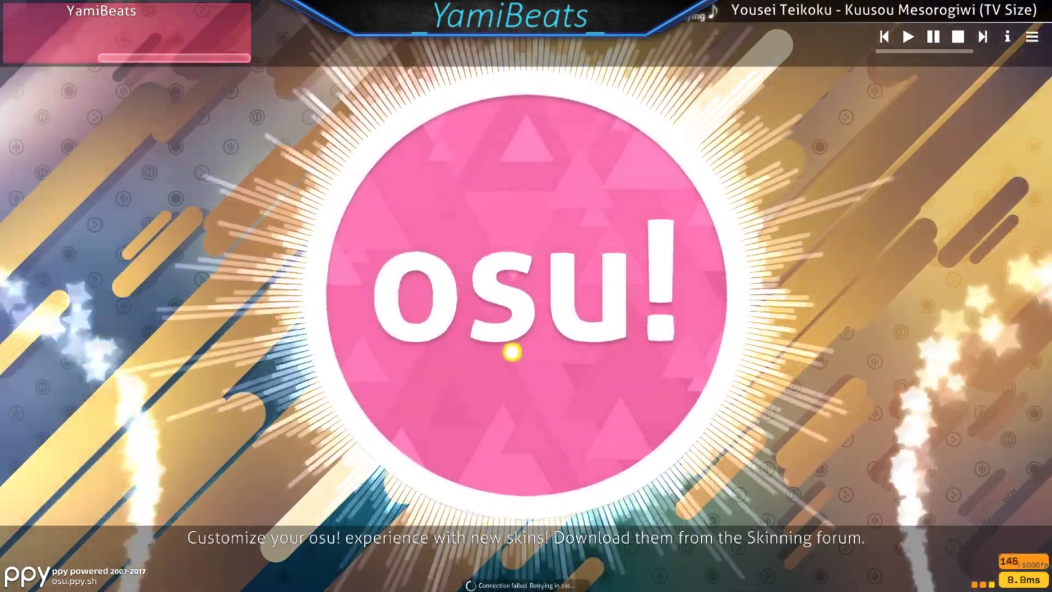
- Switch to Task Manager and set the priority of the osu!.exe process to Low
{"action": "key", "text": "super"}
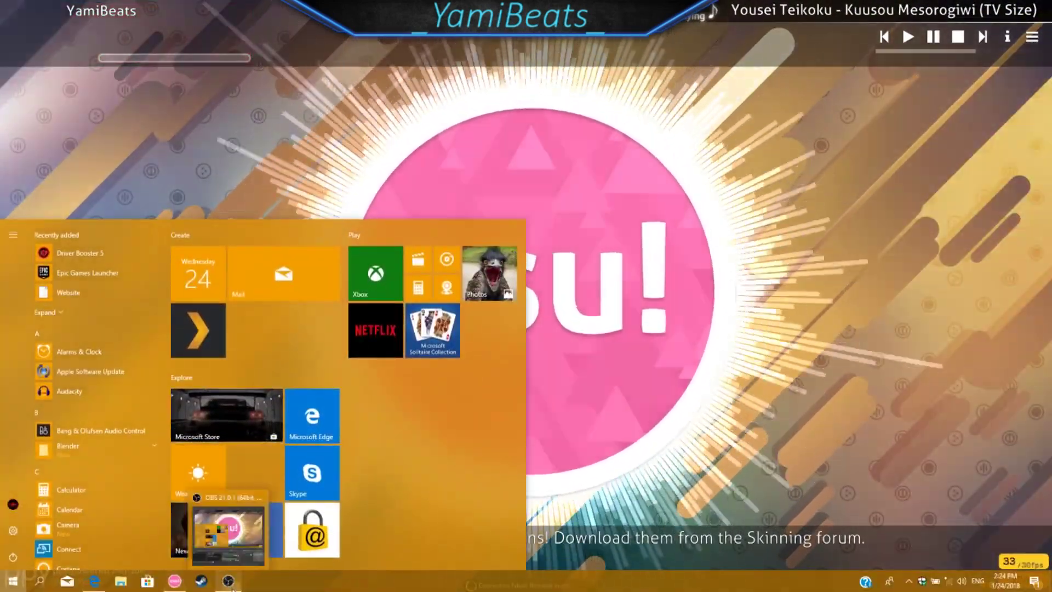
{"action": "left_click", "coordinate": [228, 581]}
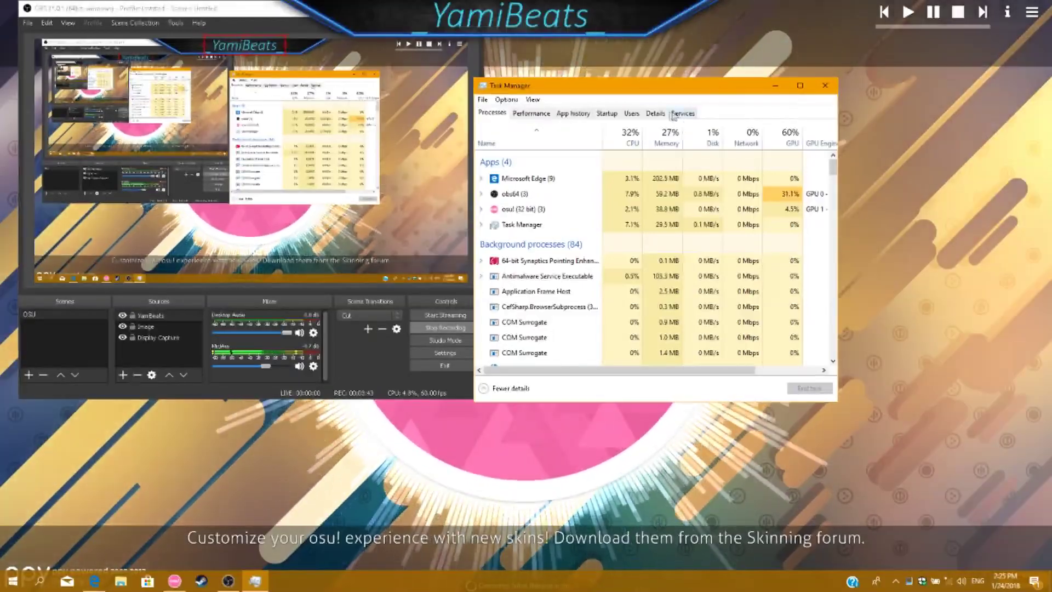
{"action": "left_click", "coordinate": [656, 113]}
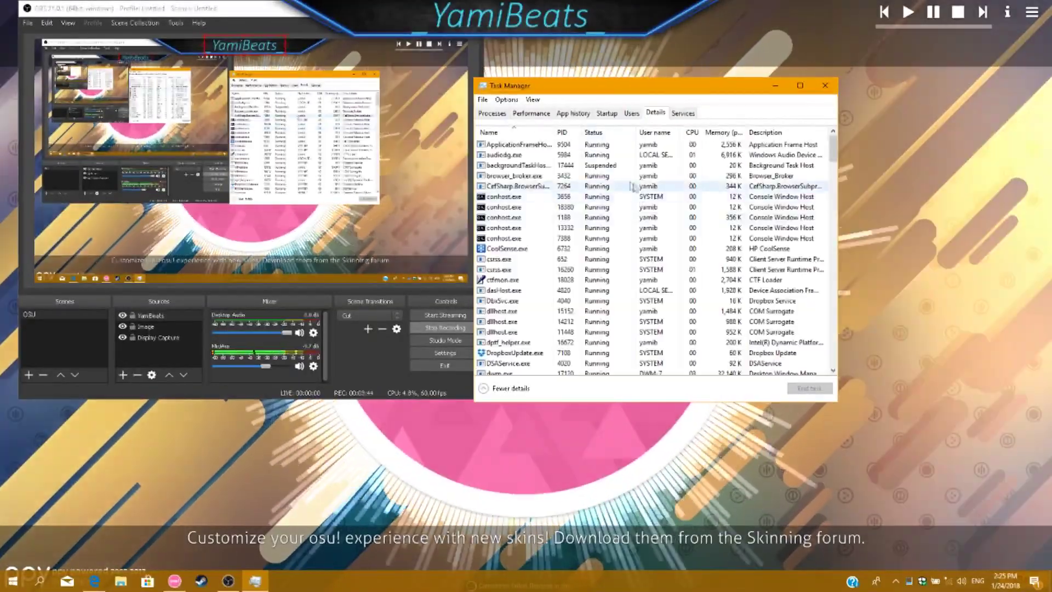
{"action": "scroll", "coordinate": [622, 189], "scroll_direction": "down", "scroll_amount": 1}
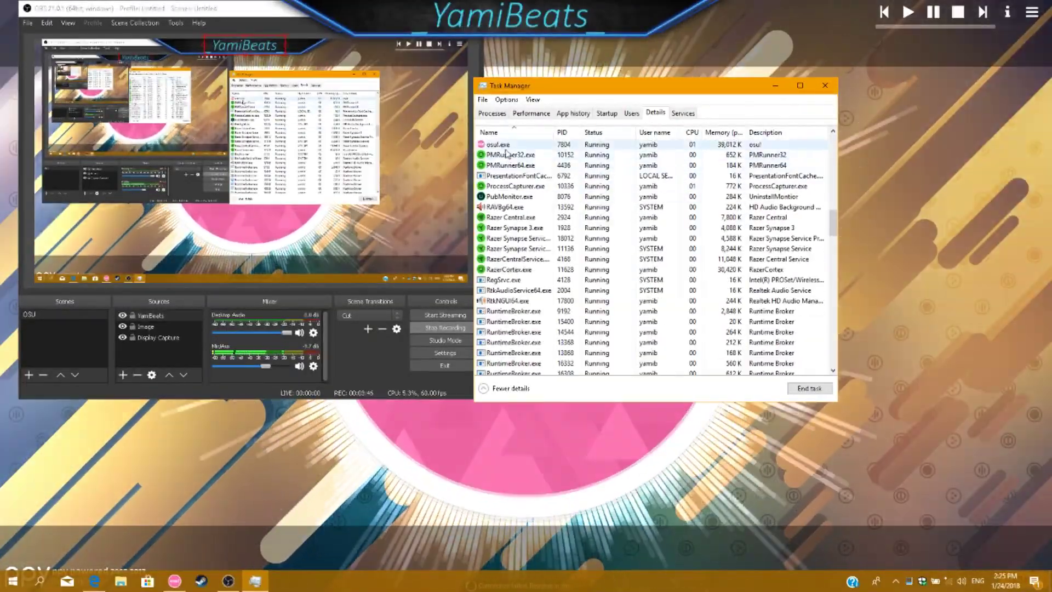
{"action": "right_click", "coordinate": [500, 147]}
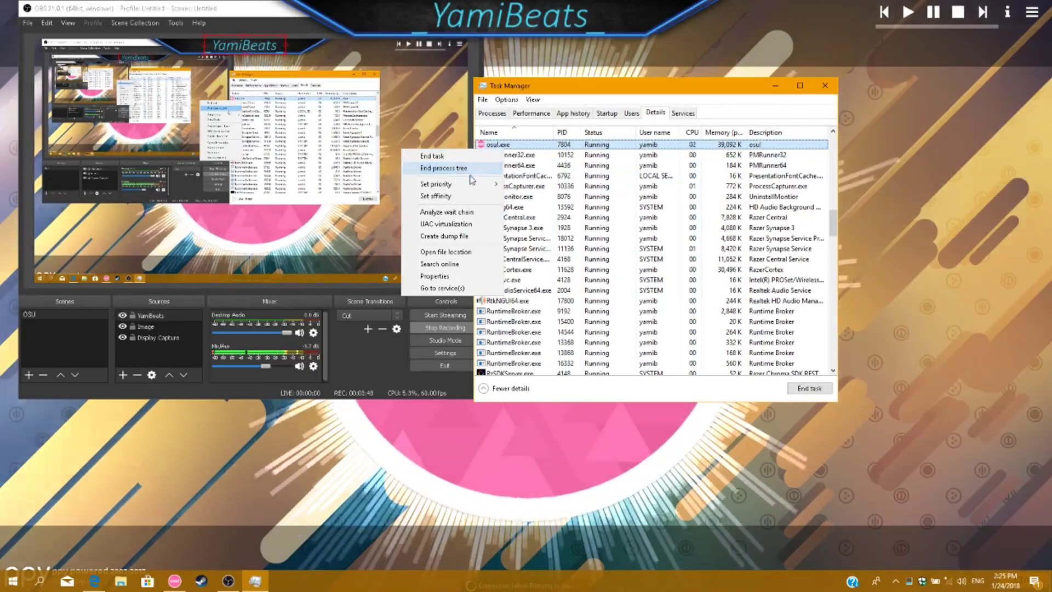
{"action": "mouse_move", "coordinate": [449, 184]}
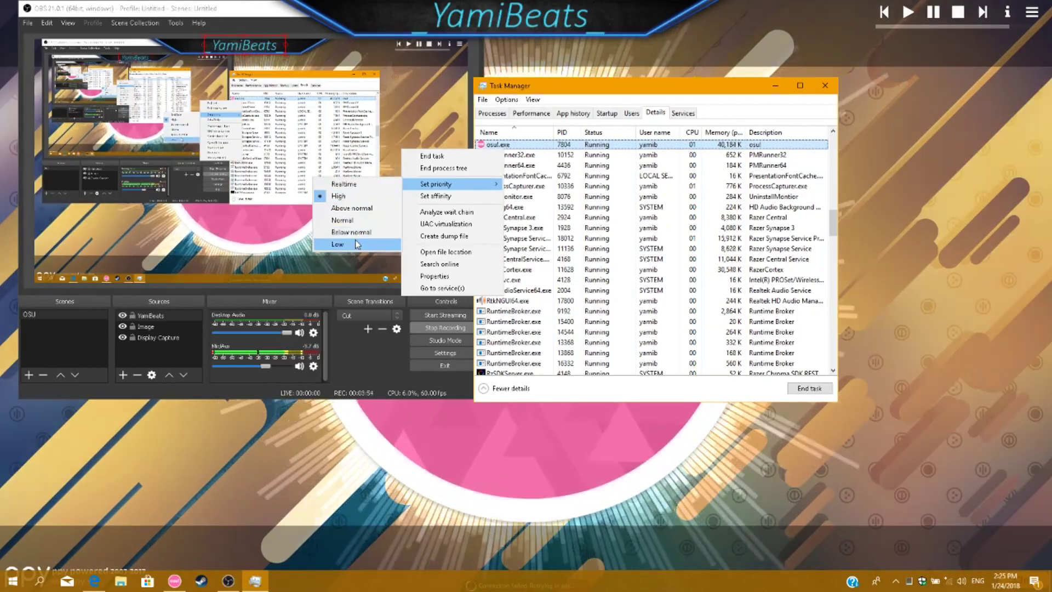
{"action": "left_click", "coordinate": [357, 244]}
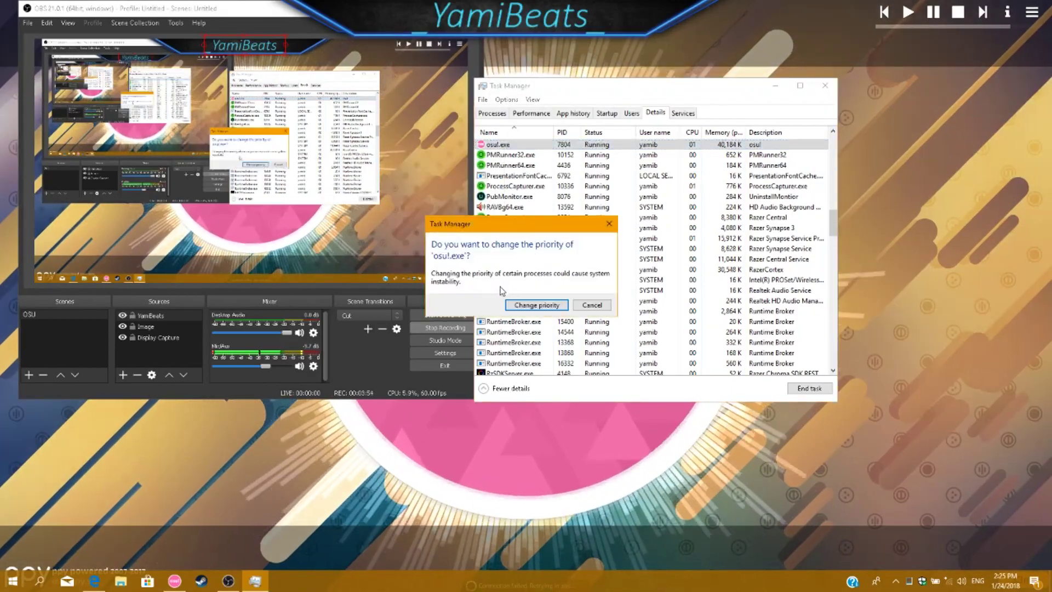
{"action": "left_click", "coordinate": [535, 310]}
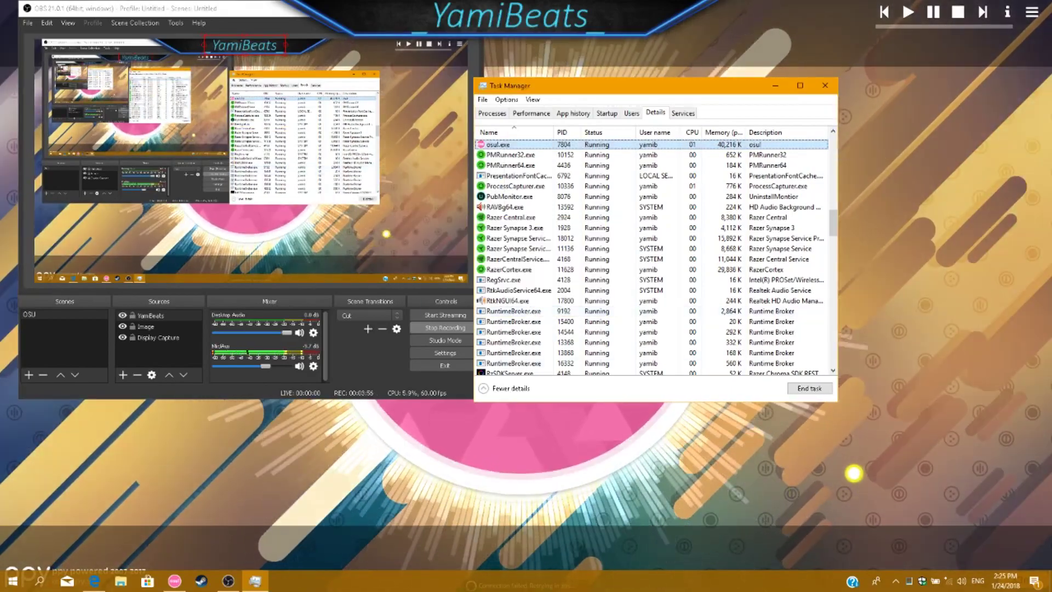
- Set the priority of the osu!.exe process to Realtime in Task Manager and return to the game
{"action": "left_click", "coordinate": [853, 473]}
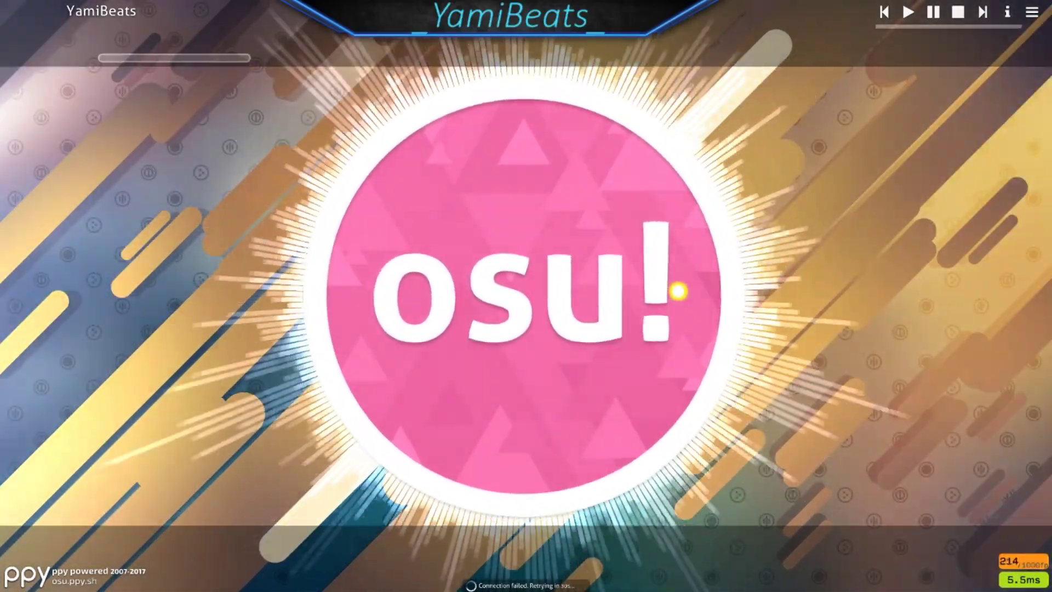
{"action": "key", "text": "super"}
{"action": "left_click", "coordinate": [256, 580]}
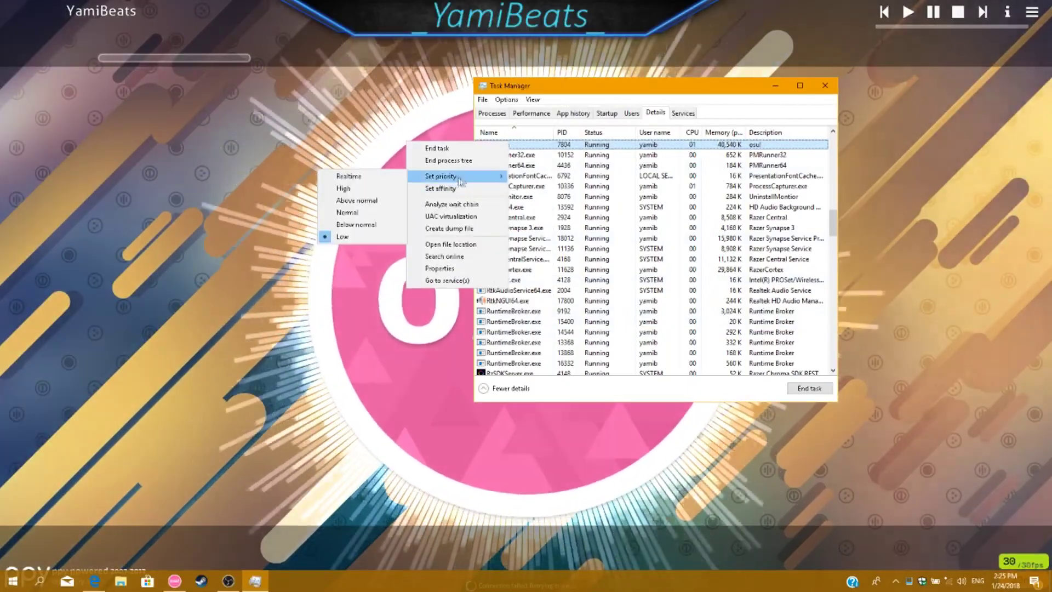
{"action": "left_click", "coordinate": [383, 176]}
{"action": "left_click", "coordinate": [545, 501]}
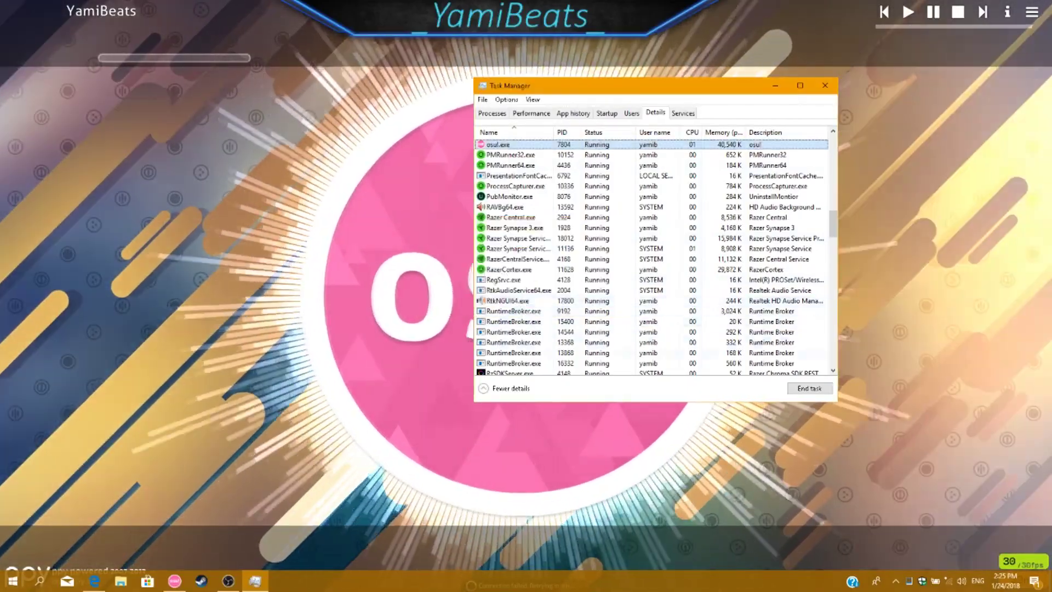
{"action": "left_click", "coordinate": [895, 300]}
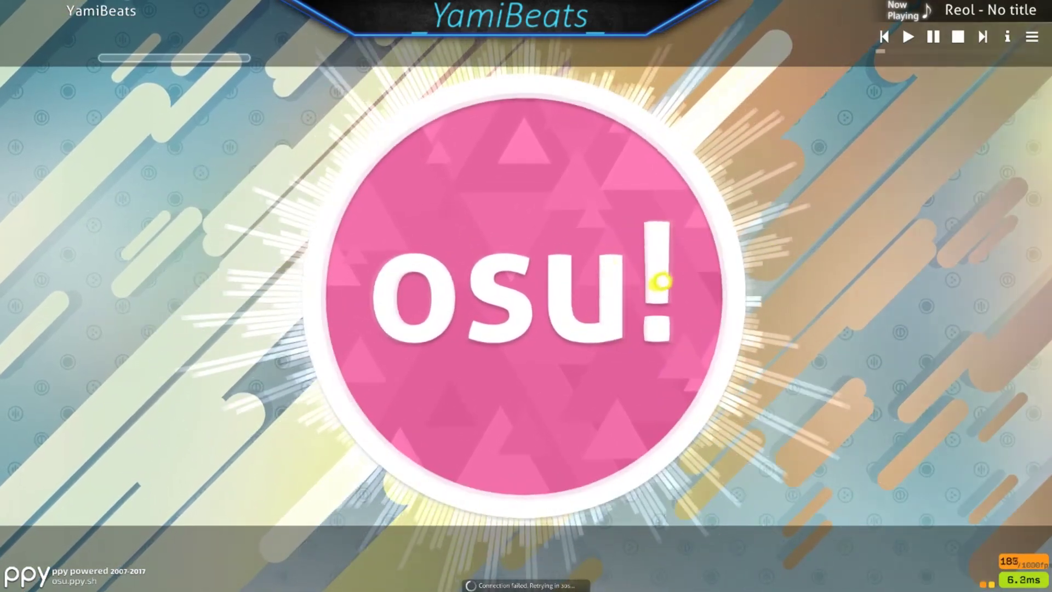
- Close the Task Manager window and exit osu! to the desktop
{"action": "key", "text": "super"}
{"action": "right_click", "coordinate": [193, 573]}
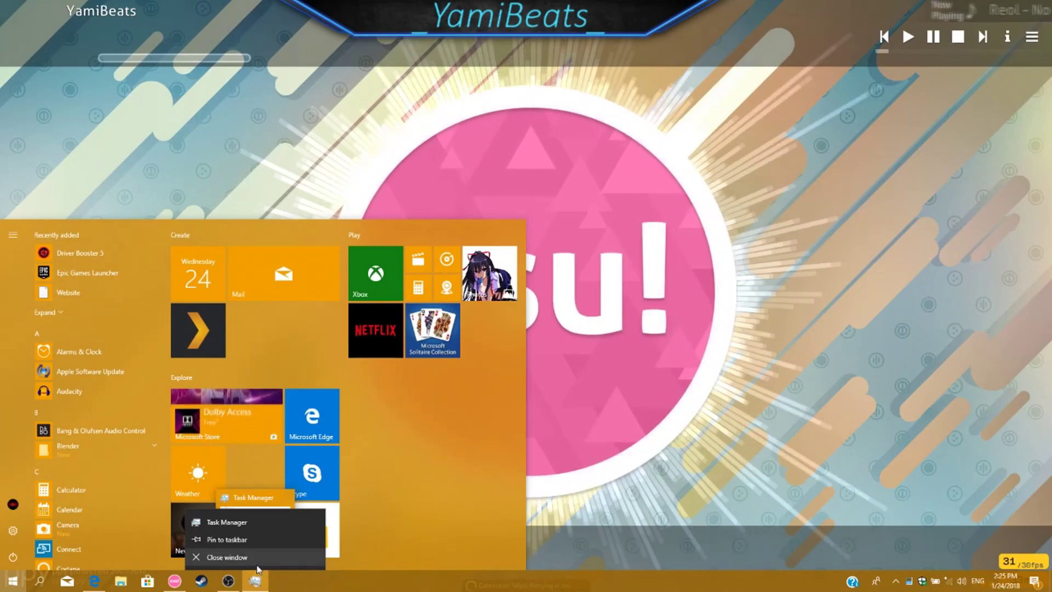
{"action": "left_click", "coordinate": [322, 545]}
{"action": "key", "text": "super"}
{"action": "key", "text": "super"}
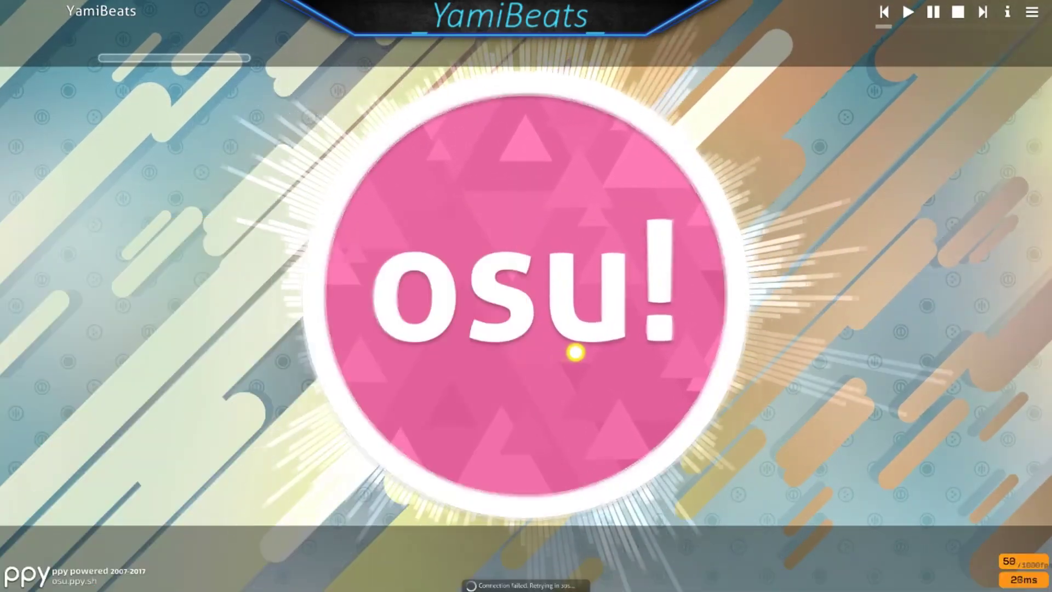
{"action": "left_click", "coordinate": [573, 353]}
{"action": "key", "text": "Escape"}
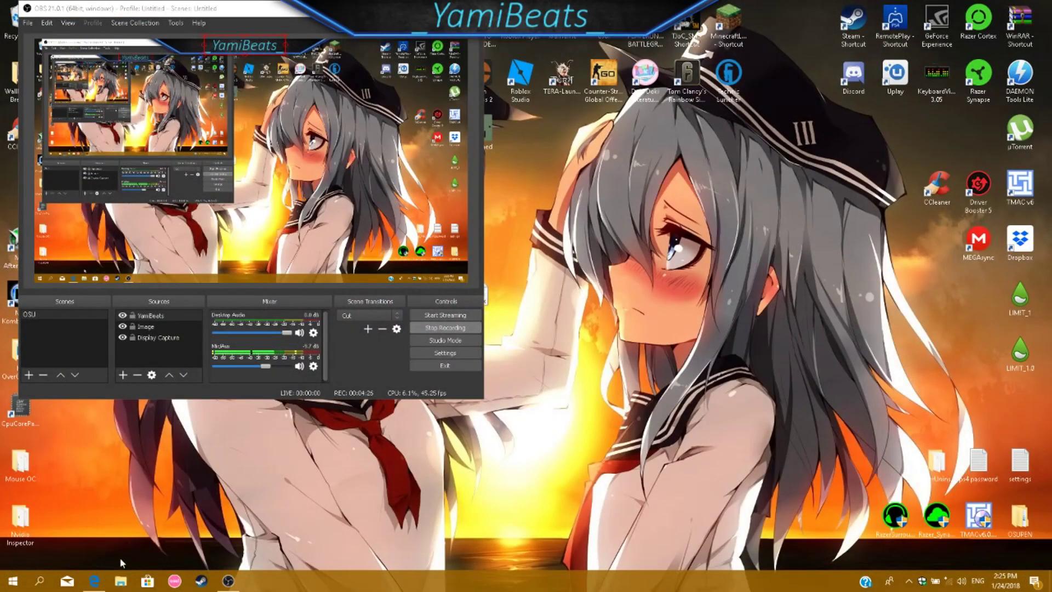
- Open the NVIDIA Control Panel and add osu! to the program-specific 3D settings
{"action": "right_click", "coordinate": [286, 471]}
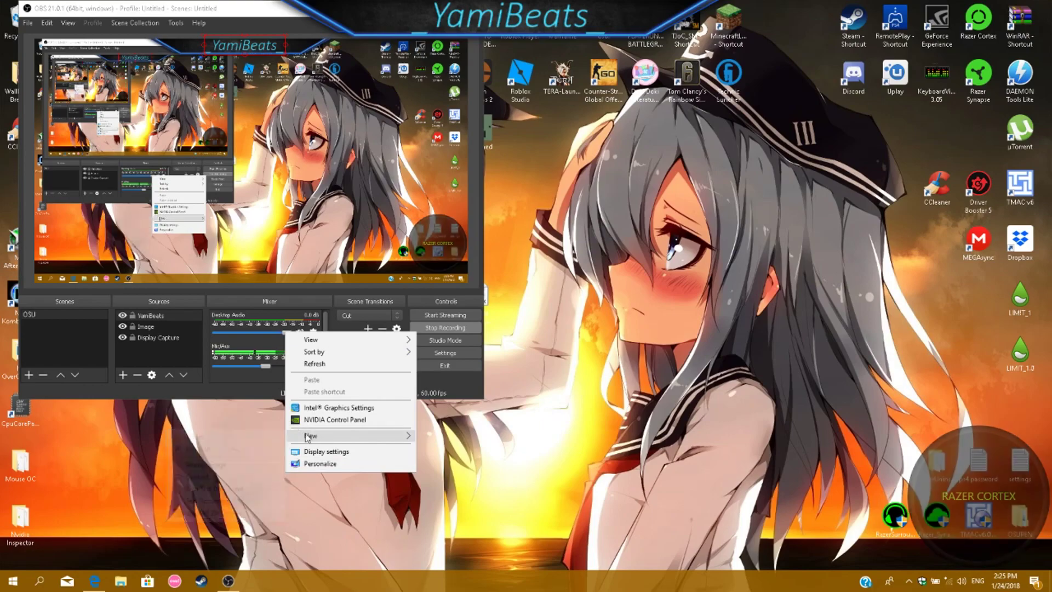
{"action": "left_click", "coordinate": [329, 425]}
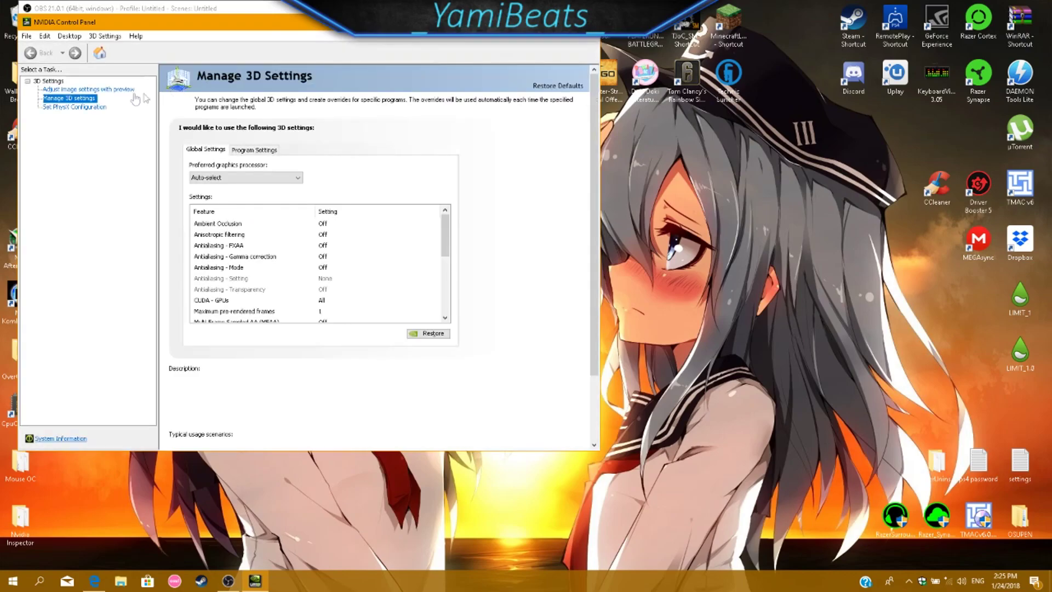
{"action": "left_click", "coordinate": [263, 151]}
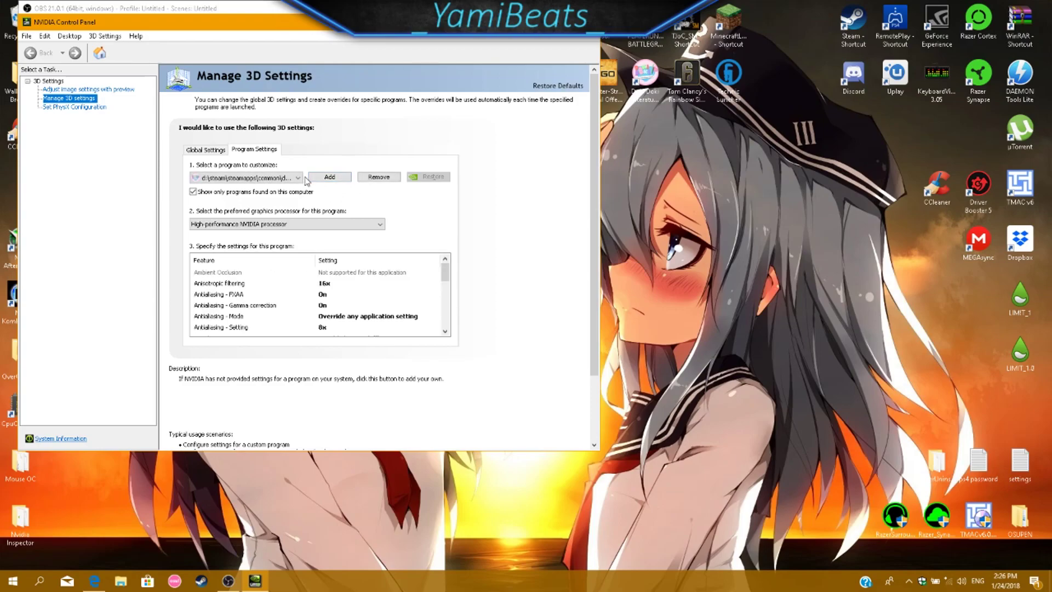
{"action": "left_click", "coordinate": [325, 180]}
{"action": "left_click", "coordinate": [230, 168]}
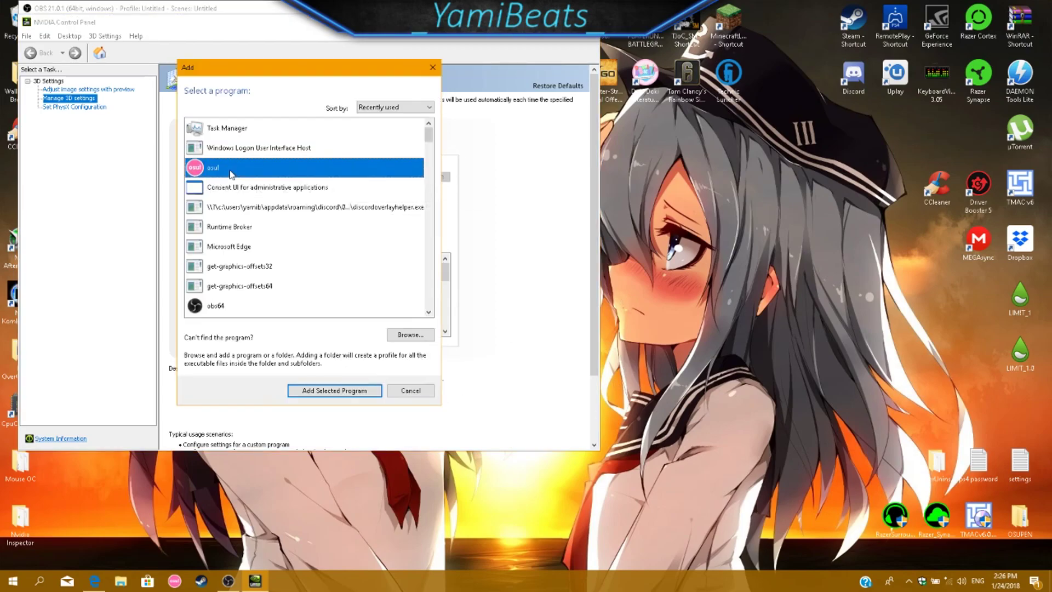
{"action": "left_click", "coordinate": [326, 391]}
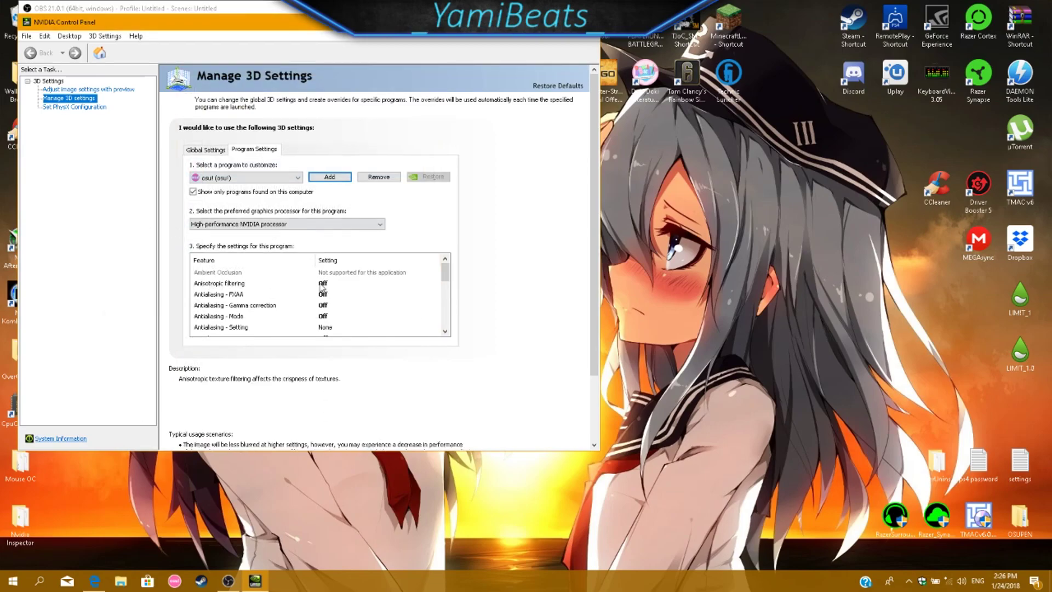
- Examine osu!'s 3D settings from anisotropic filtering and antialiasing through power management, texture filtering and vertical sync
{"action": "scroll", "coordinate": [329, 282], "scroll_direction": "down", "scroll_amount": 1}
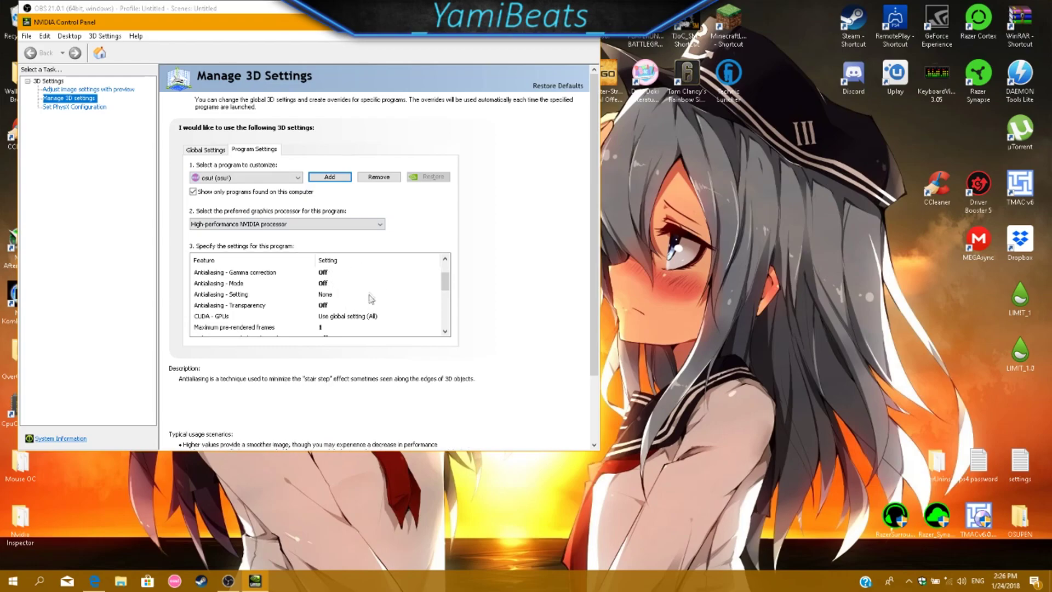
{"action": "left_click", "coordinate": [438, 284]}
{"action": "left_click", "coordinate": [469, 288]}
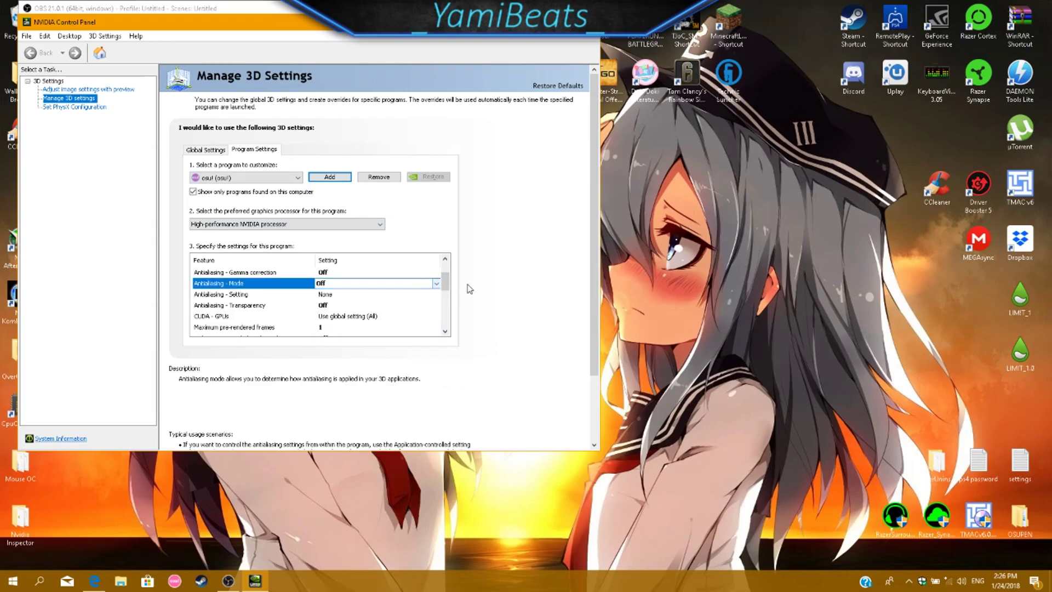
{"action": "left_click_drag", "start_coordinate": [447, 285], "coordinate": [447, 281]}
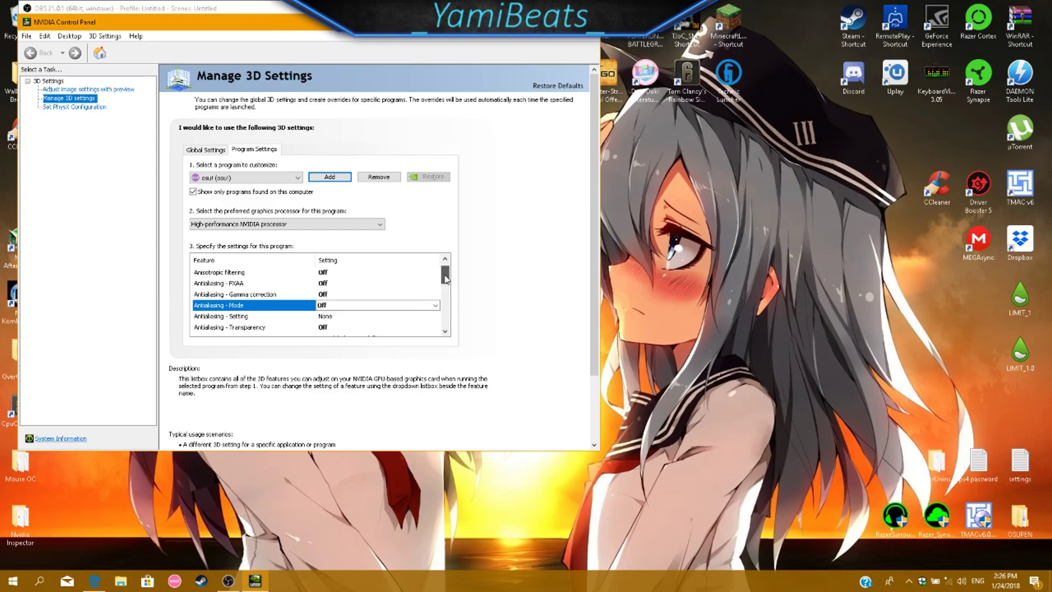
{"action": "left_click_drag", "start_coordinate": [446, 279], "coordinate": [451, 311]}
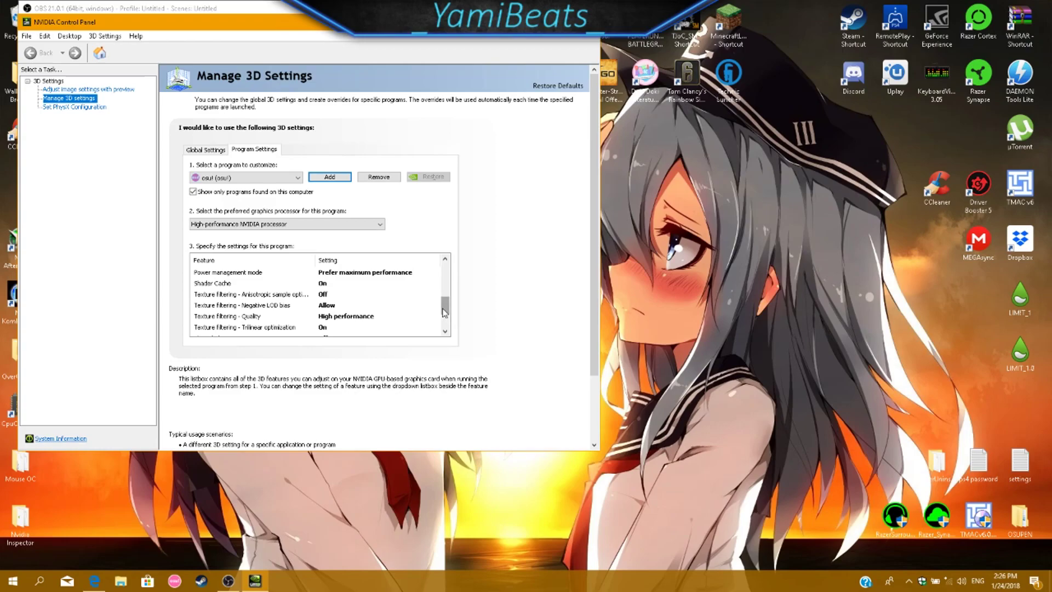
{"action": "left_click_drag", "start_coordinate": [444, 312], "coordinate": [445, 329]}
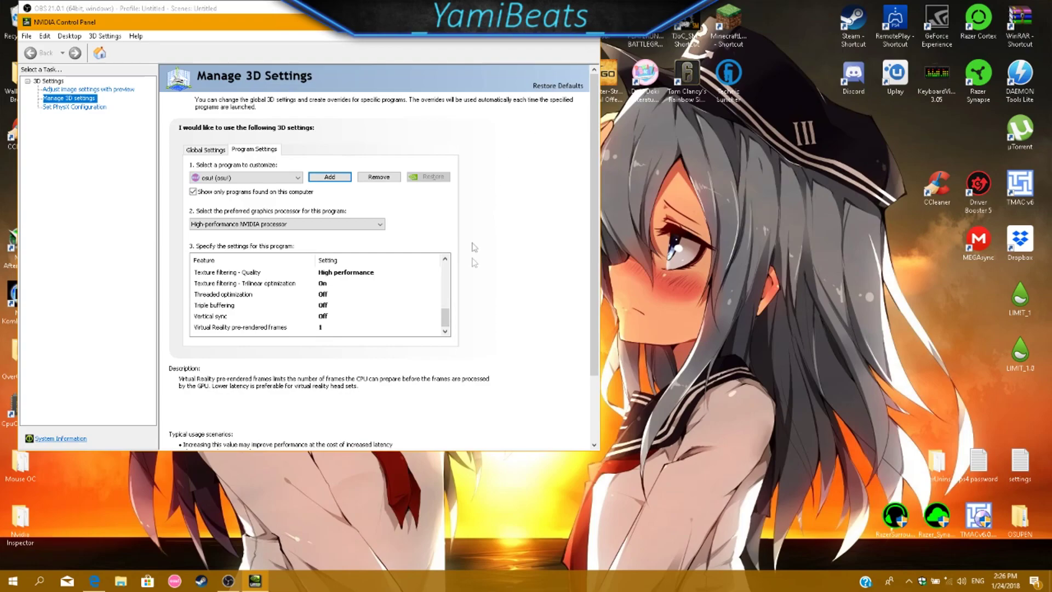
{"action": "left_click_drag", "start_coordinate": [444, 319], "coordinate": [466, 324]}
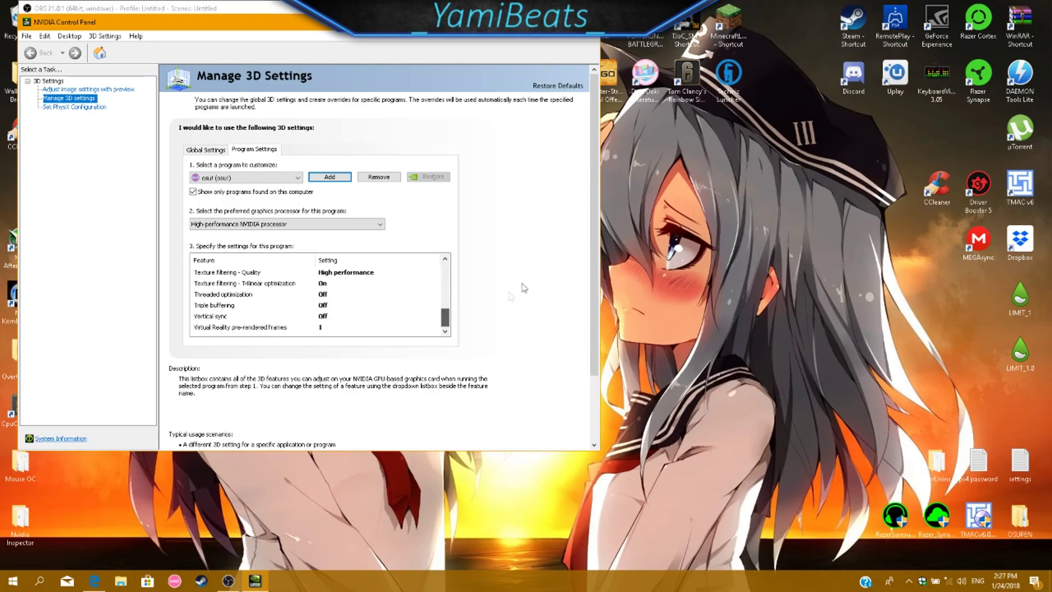
- Try the preference emphasizing Performance in the image settings with preview, and discard the unapplied changes
{"action": "left_click", "coordinate": [118, 89]}
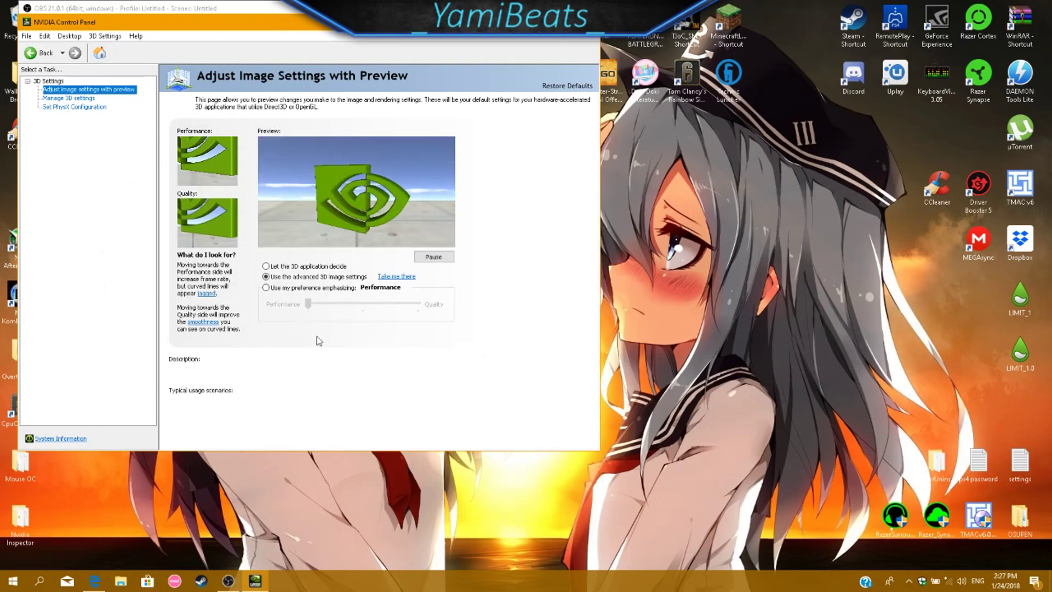
{"action": "mouse_move", "coordinate": [330, 281]}
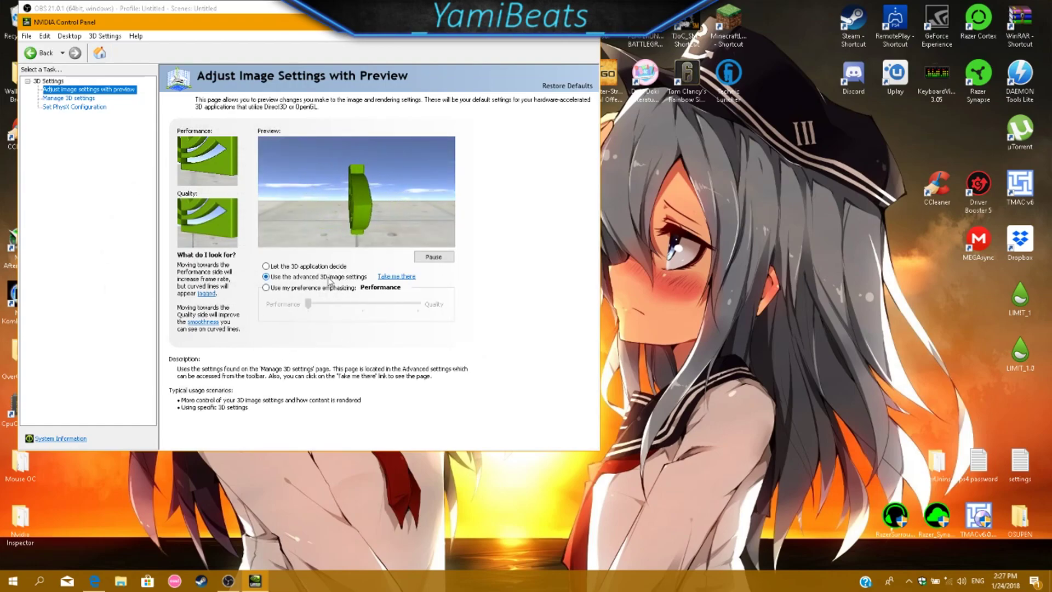
{"action": "mouse_move", "coordinate": [271, 291]}
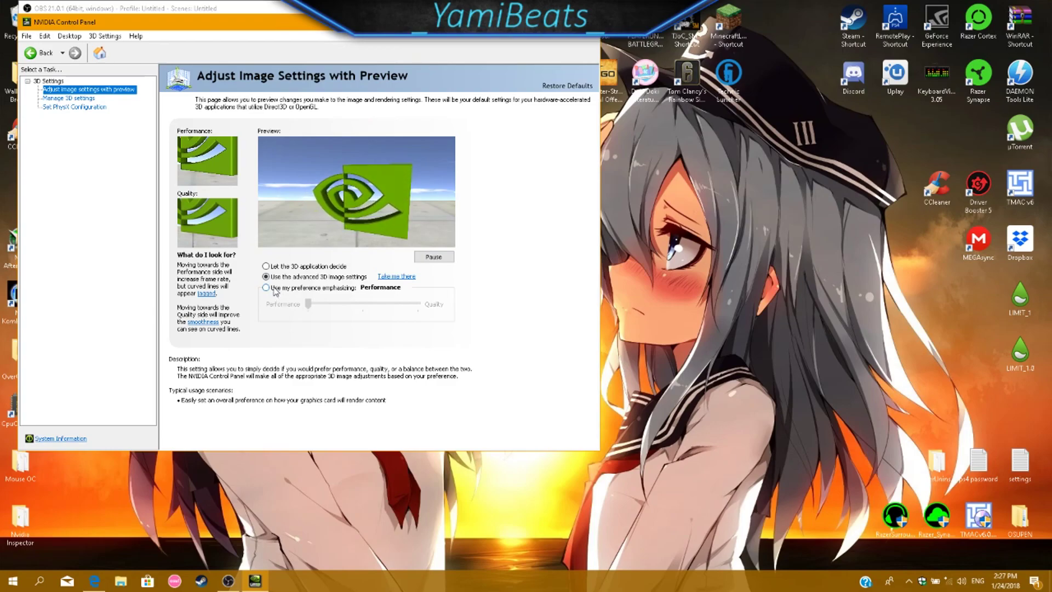
{"action": "left_click", "coordinate": [274, 290]}
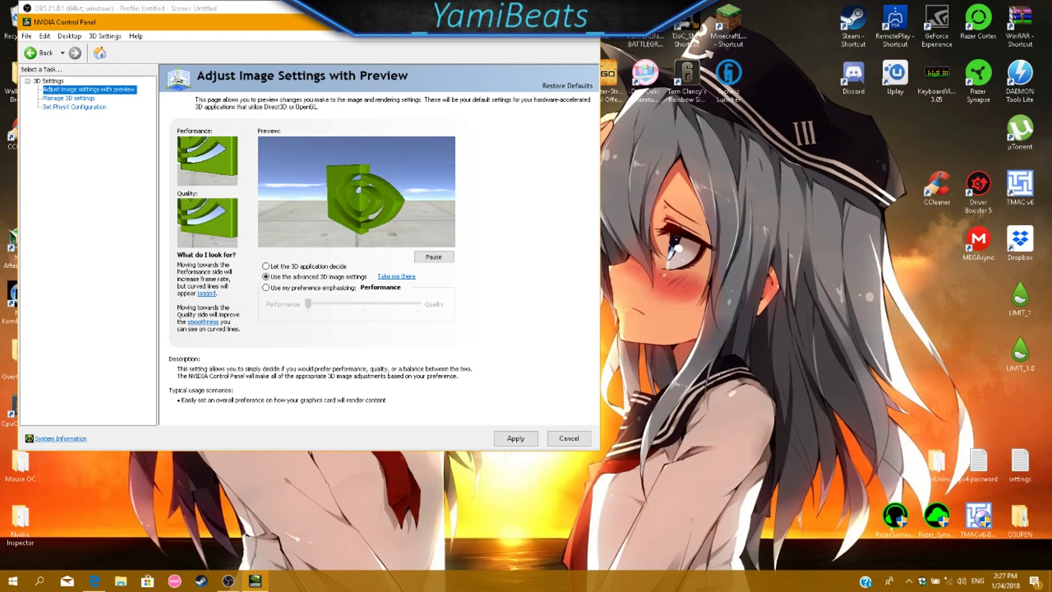
{"action": "left_click", "coordinate": [397, 276]}
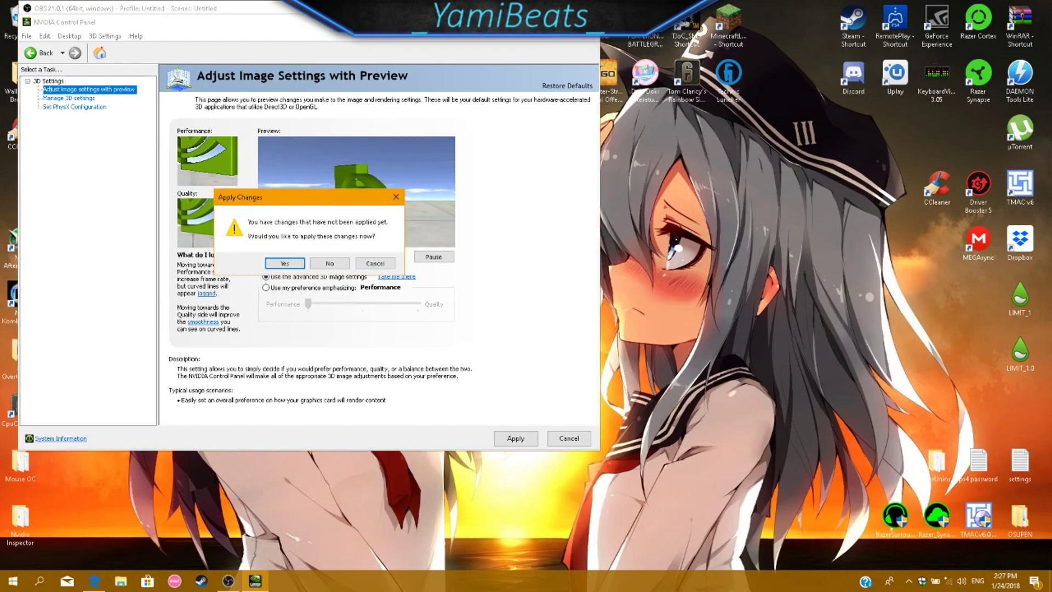
{"action": "left_click", "coordinate": [318, 264]}
- Open Intel Graphics Settings, choose Maximum Performance as the on-battery plan to change, and check the plugged-in power plan
{"action": "right_click", "coordinate": [516, 407]}
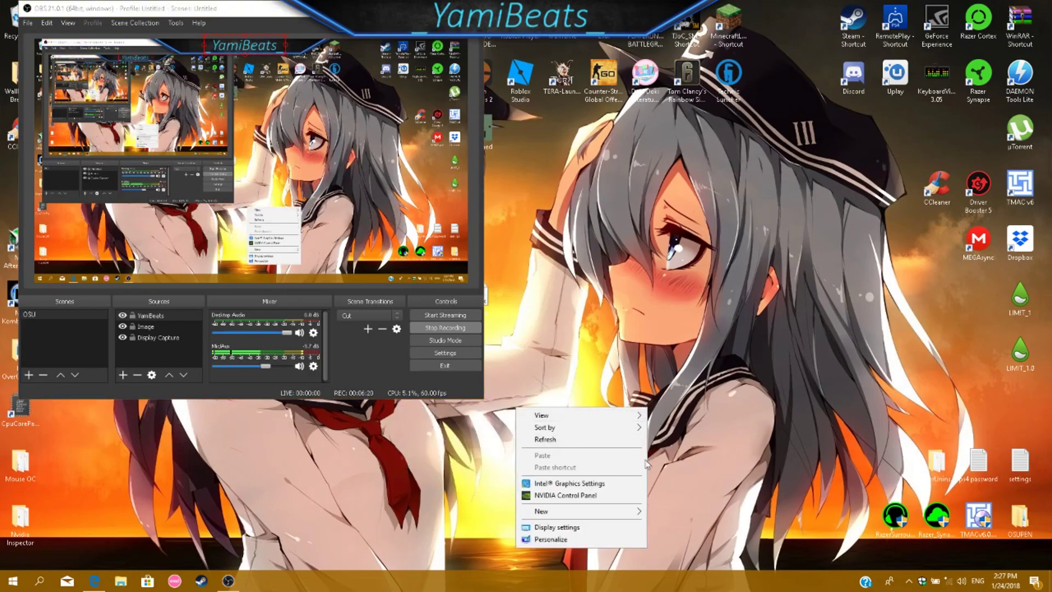
{"action": "left_click", "coordinate": [565, 480]}
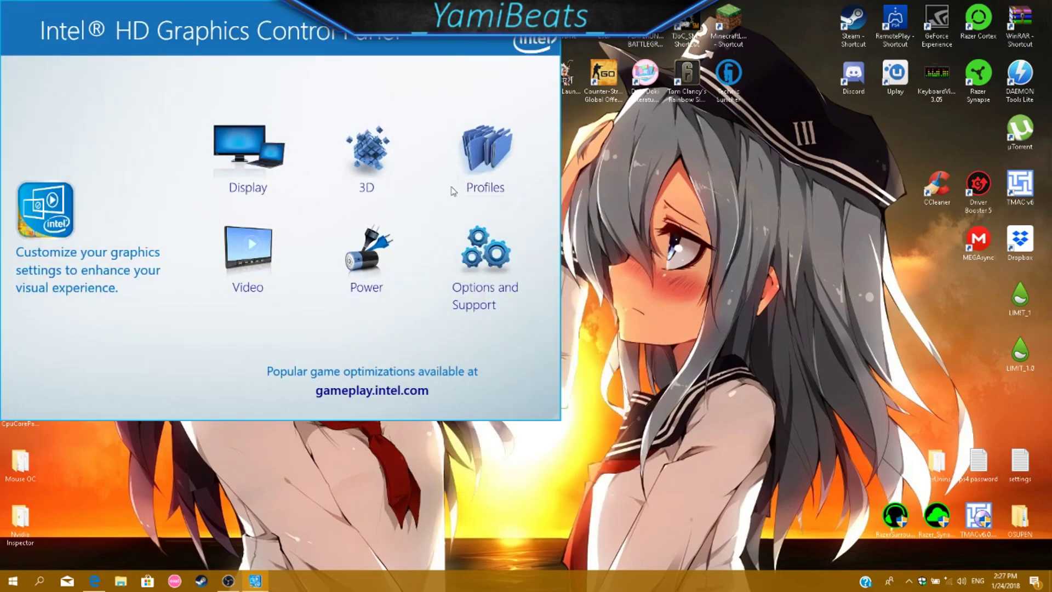
{"action": "left_click", "coordinate": [366, 290]}
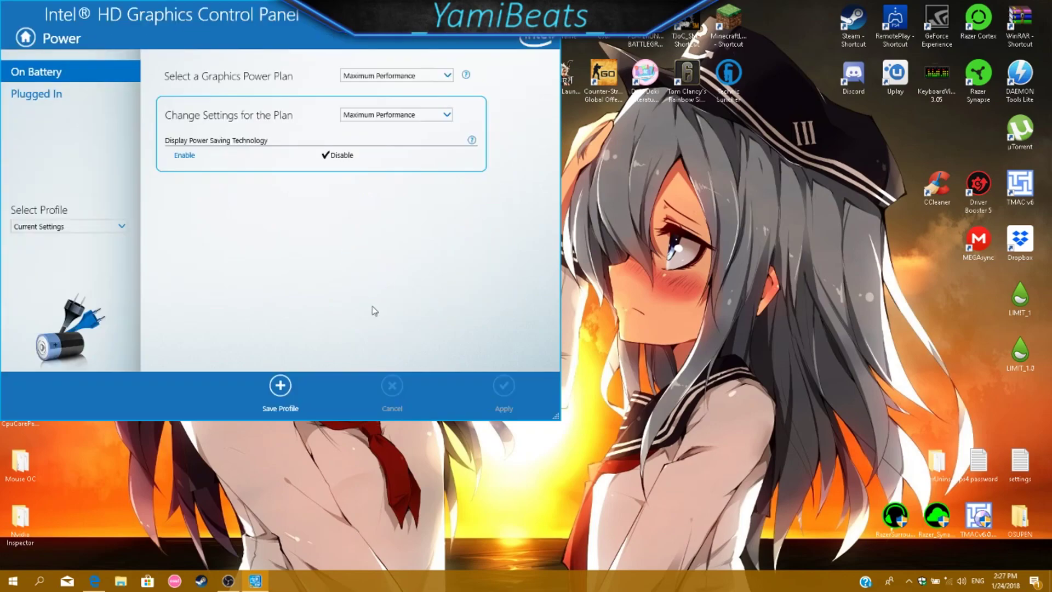
{"action": "left_click", "coordinate": [445, 119]}
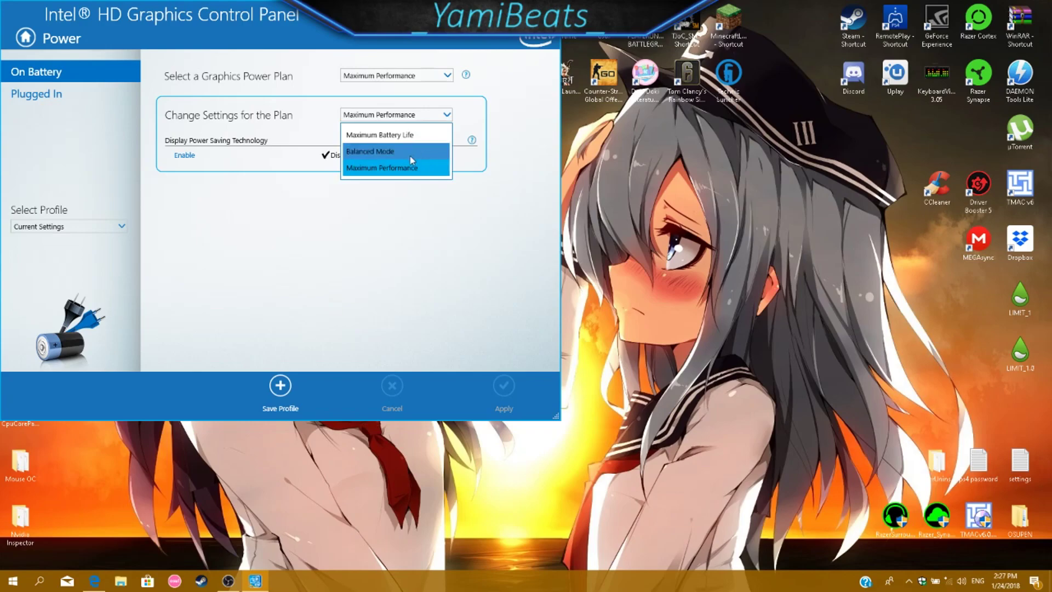
{"action": "left_click", "coordinate": [412, 168]}
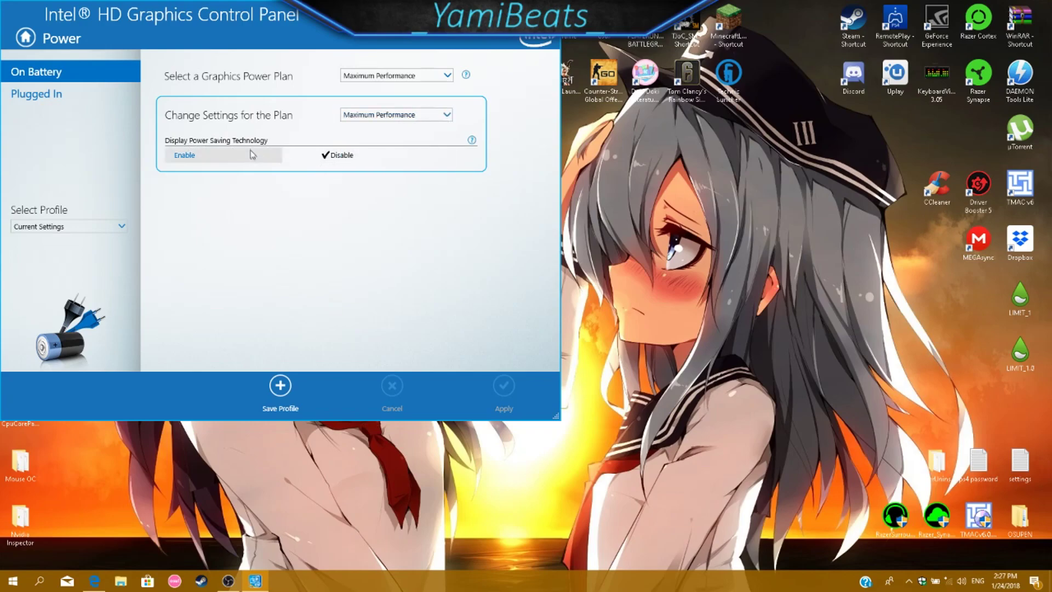
{"action": "left_click", "coordinate": [82, 97]}
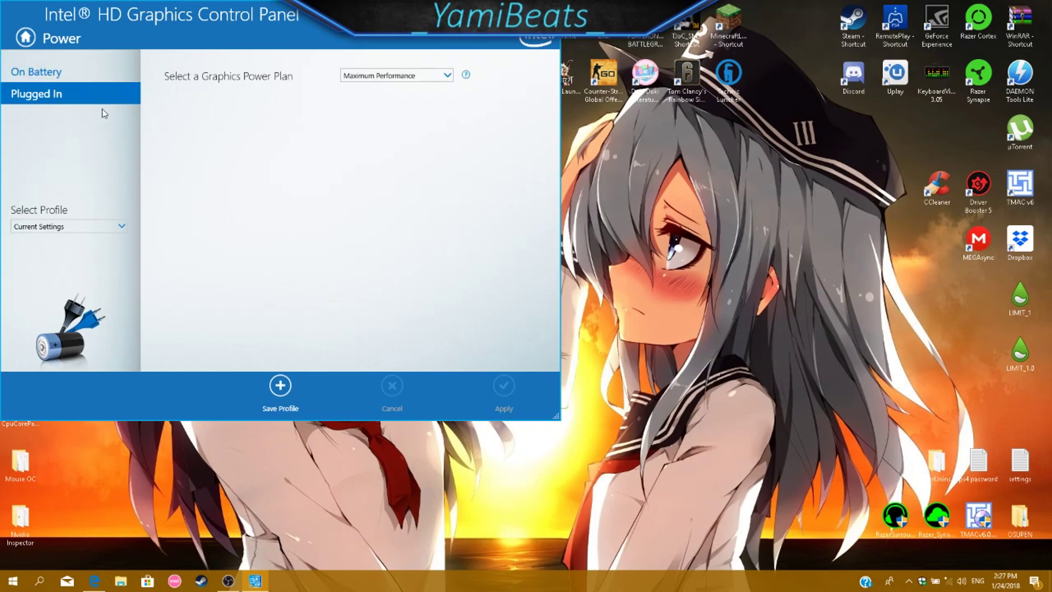
- Open the Intel display settings and check the available refresh rates for the built-in display
{"action": "left_click", "coordinate": [23, 37]}
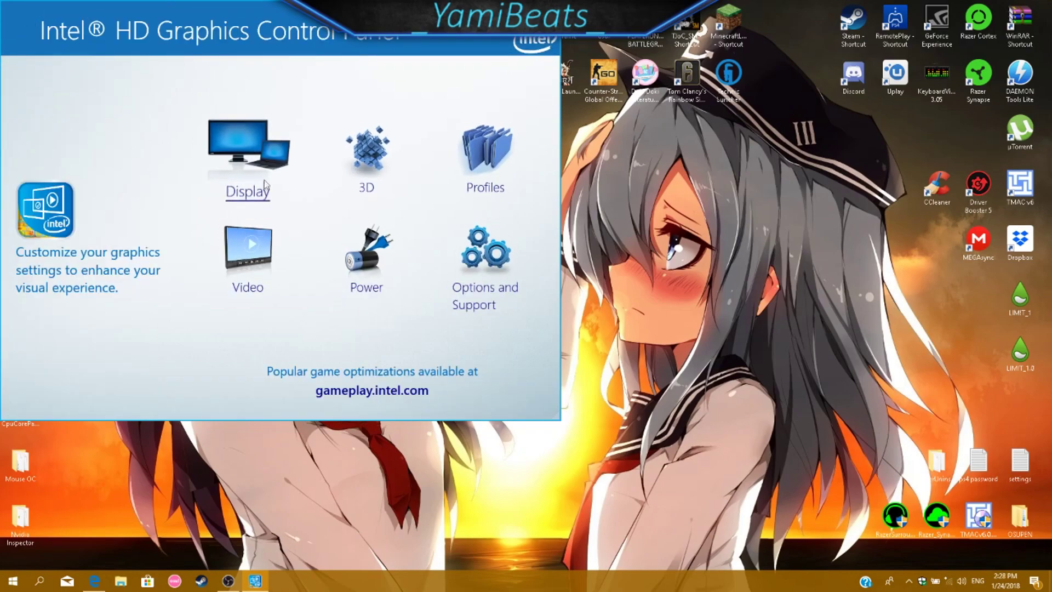
{"action": "left_click", "coordinate": [258, 198]}
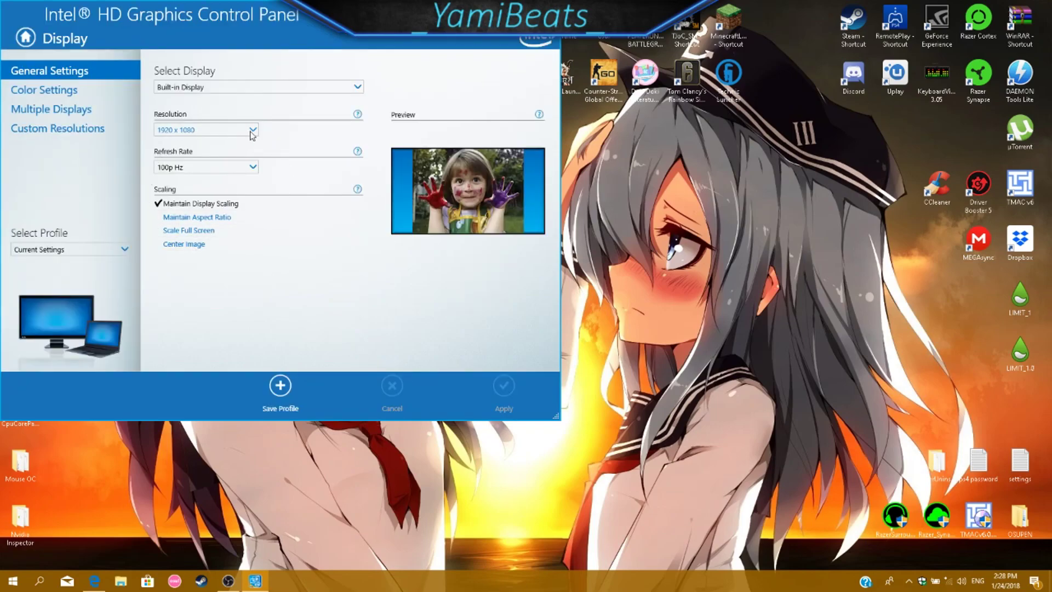
{"action": "left_click", "coordinate": [252, 168]}
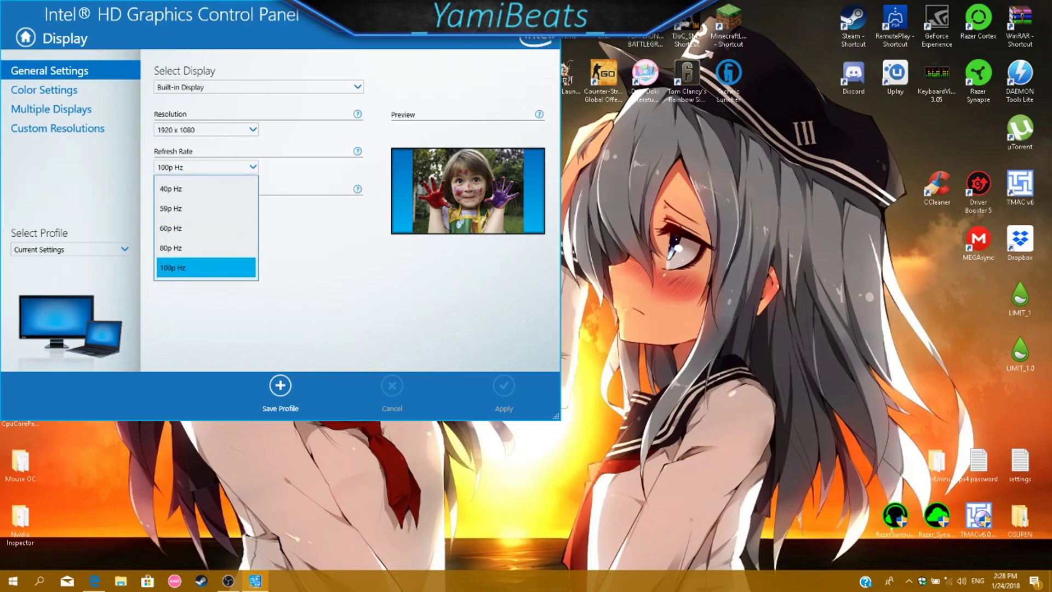
- Look through the color, multiple-display and general display settings, and close the Intel graphics control panel
{"action": "left_click", "coordinate": [35, 92]}
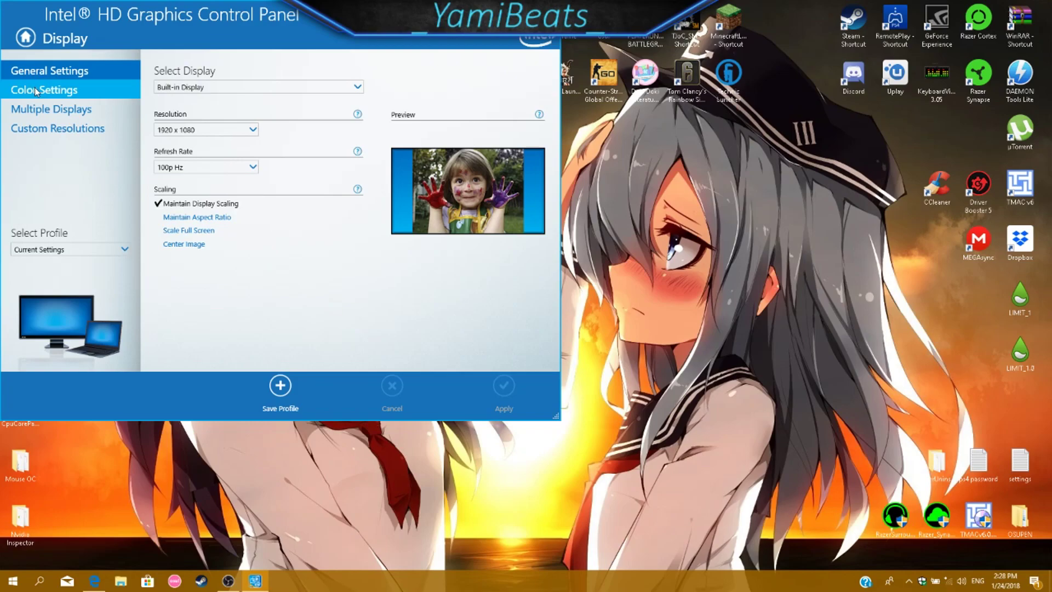
{"action": "left_click", "coordinate": [71, 97]}
{"action": "left_click", "coordinate": [70, 72]}
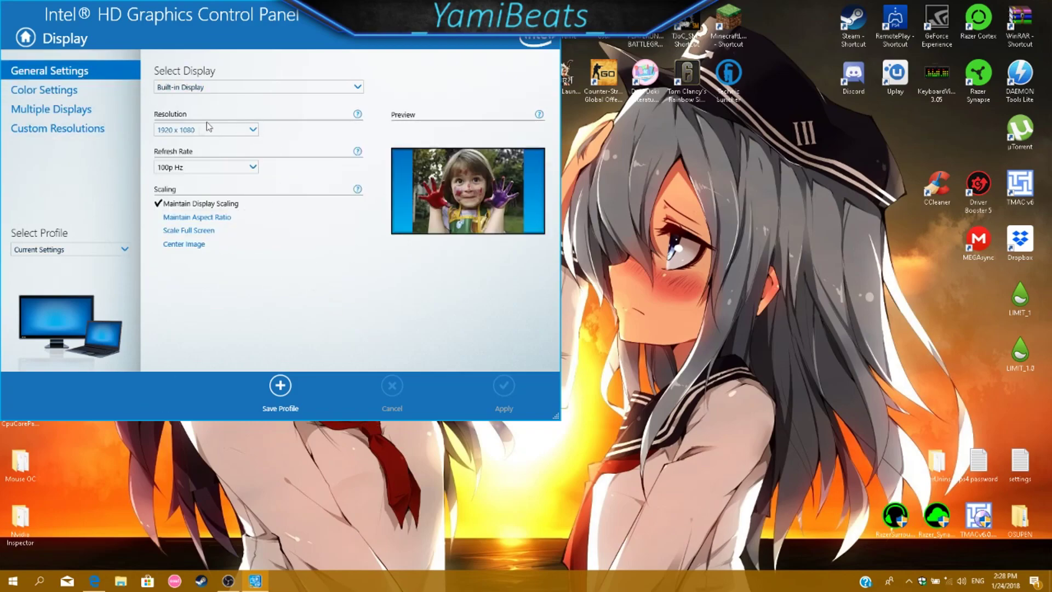
{"action": "left_click", "coordinate": [71, 109]}
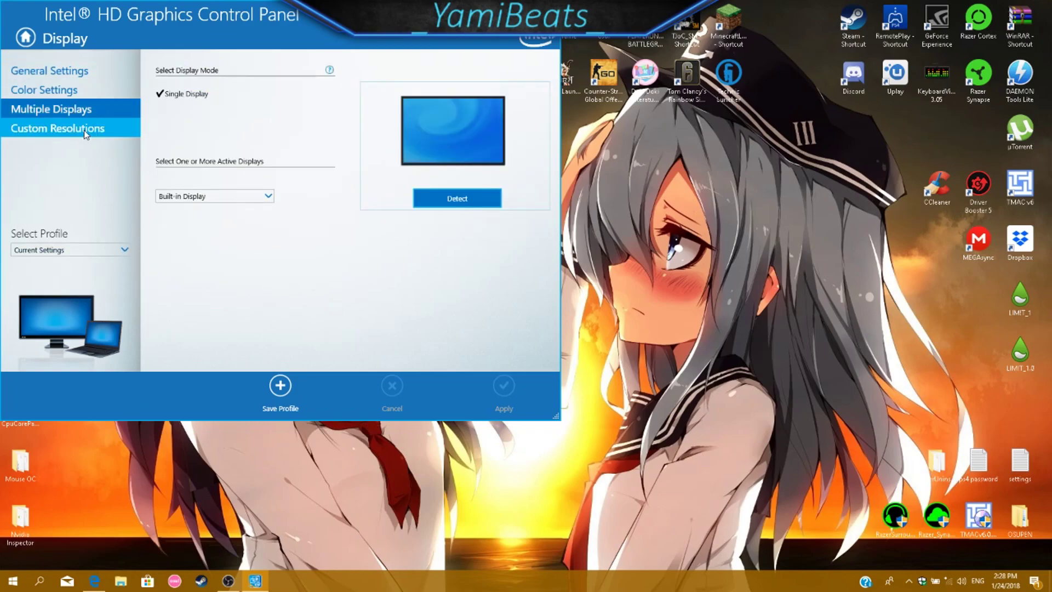
{"action": "left_click", "coordinate": [86, 131]}
{"action": "left_click", "coordinate": [318, 246]}
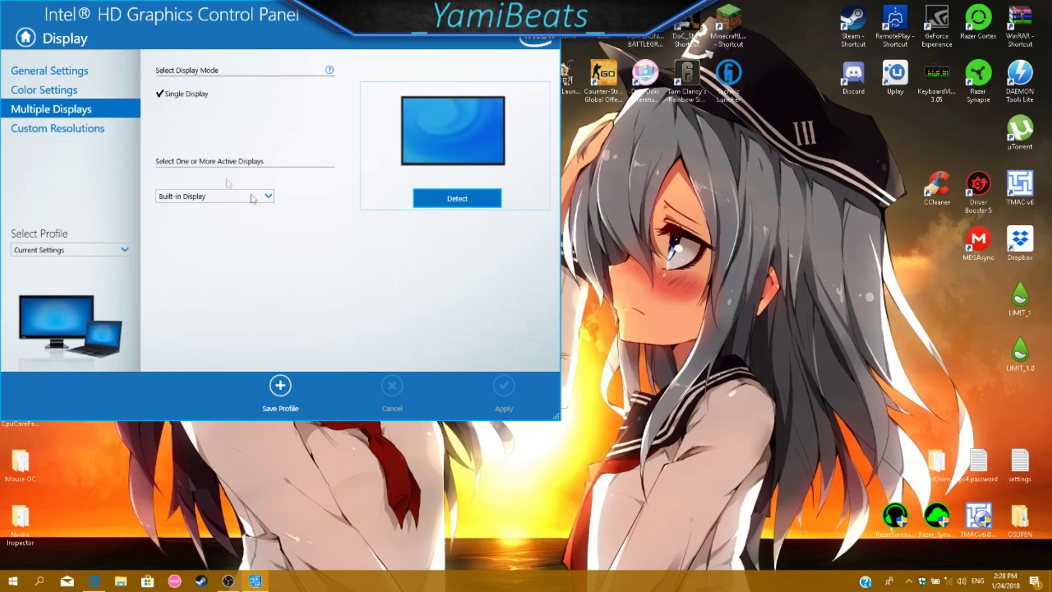
{"action": "left_click", "coordinate": [69, 71]}
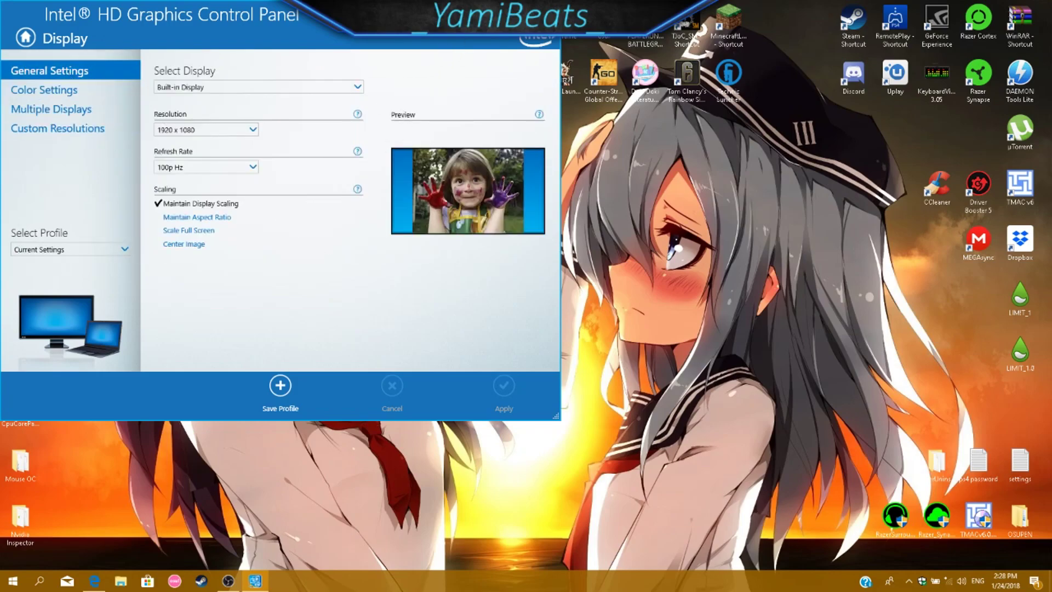
{"action": "left_click", "coordinate": [551, 8]}
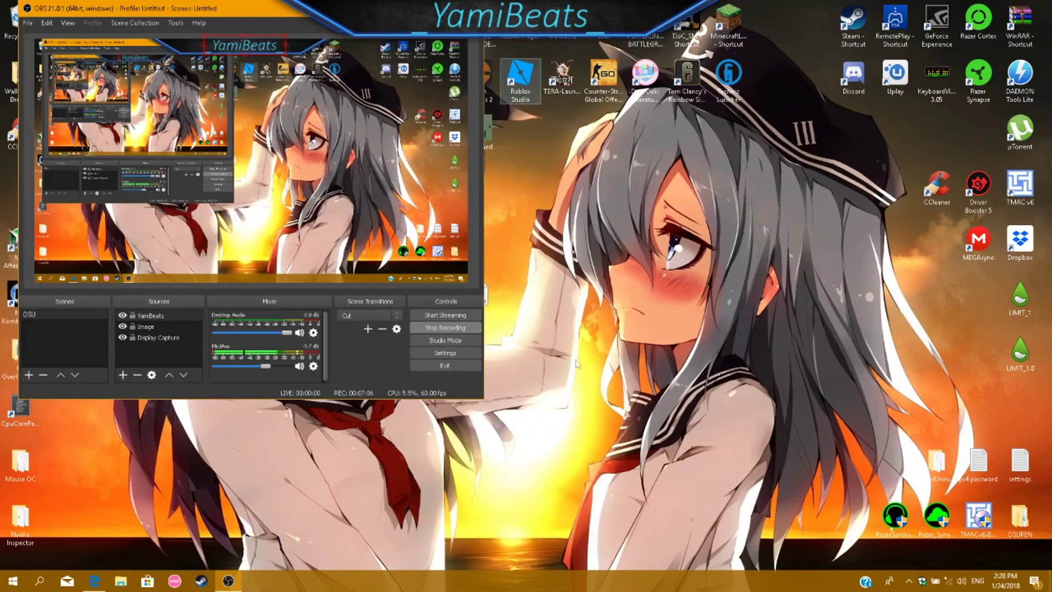
- Open the advanced power settings of the Windows High performance plan and minimize the other windows
{"action": "right_click", "coordinate": [936, 585]}
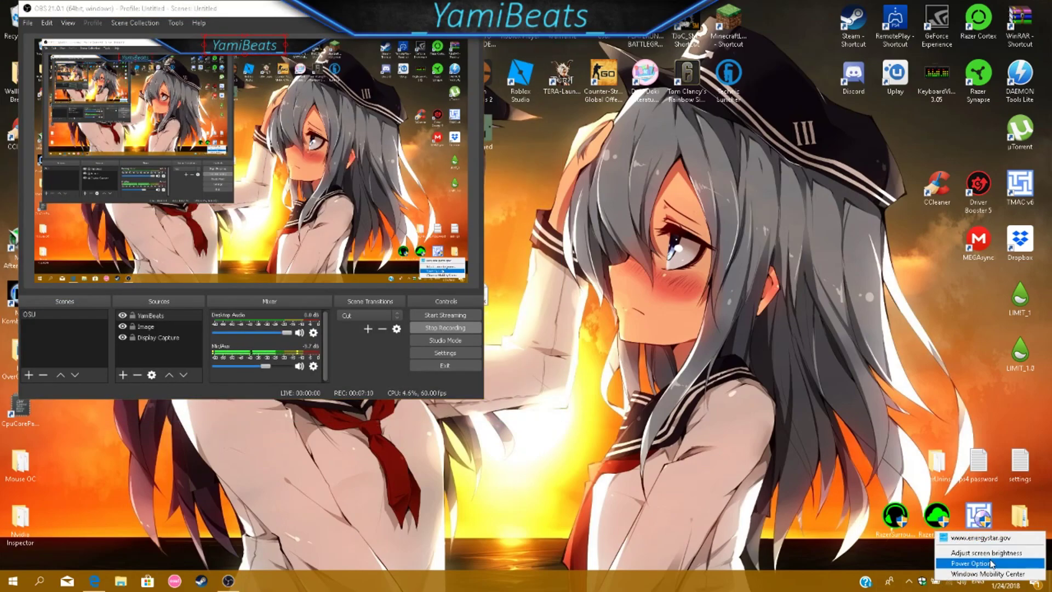
{"action": "left_click", "coordinate": [923, 518]}
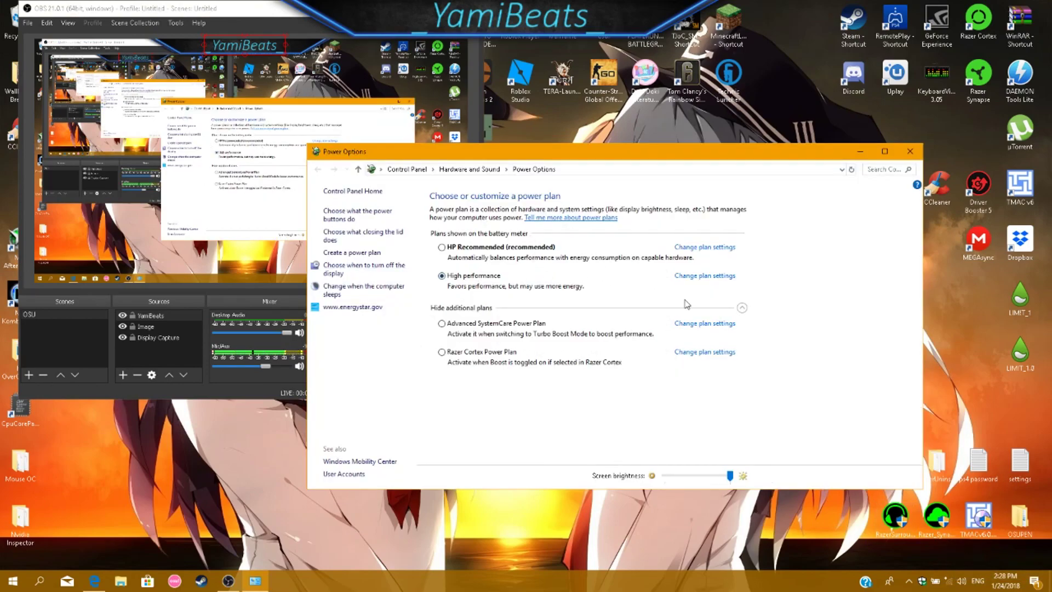
{"action": "left_click", "coordinate": [705, 277]}
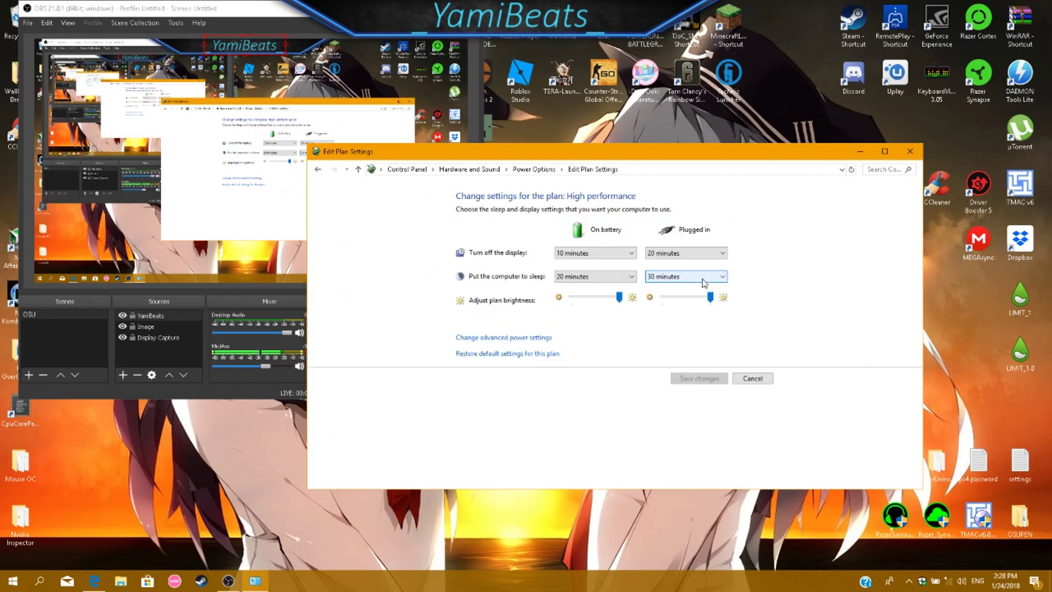
{"action": "left_click", "coordinate": [521, 339]}
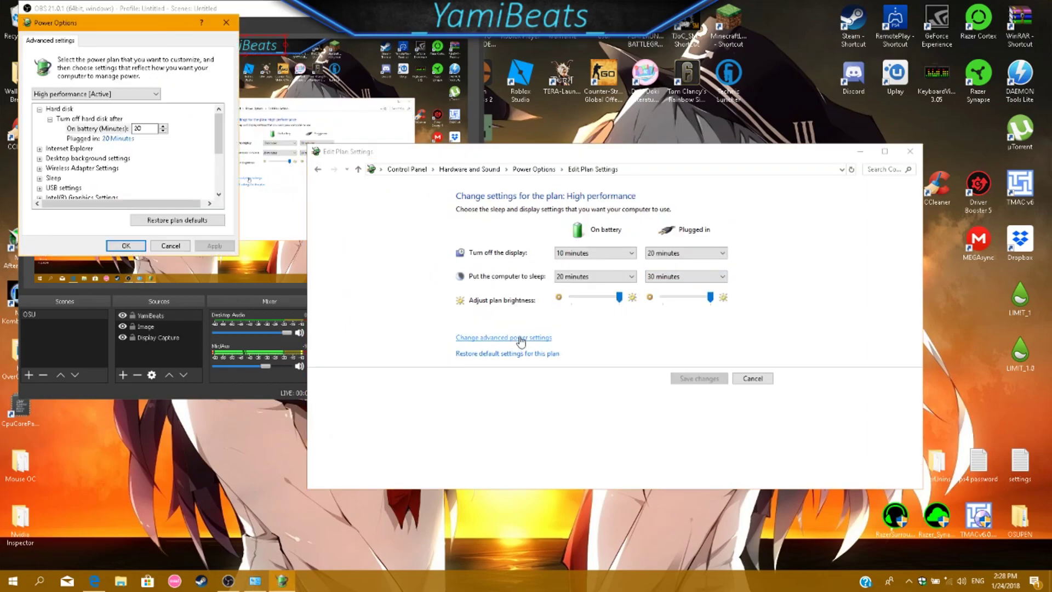
{"action": "left_click", "coordinate": [858, 150]}
{"action": "left_click_drag", "start_coordinate": [177, 26], "coordinate": [514, 77]}
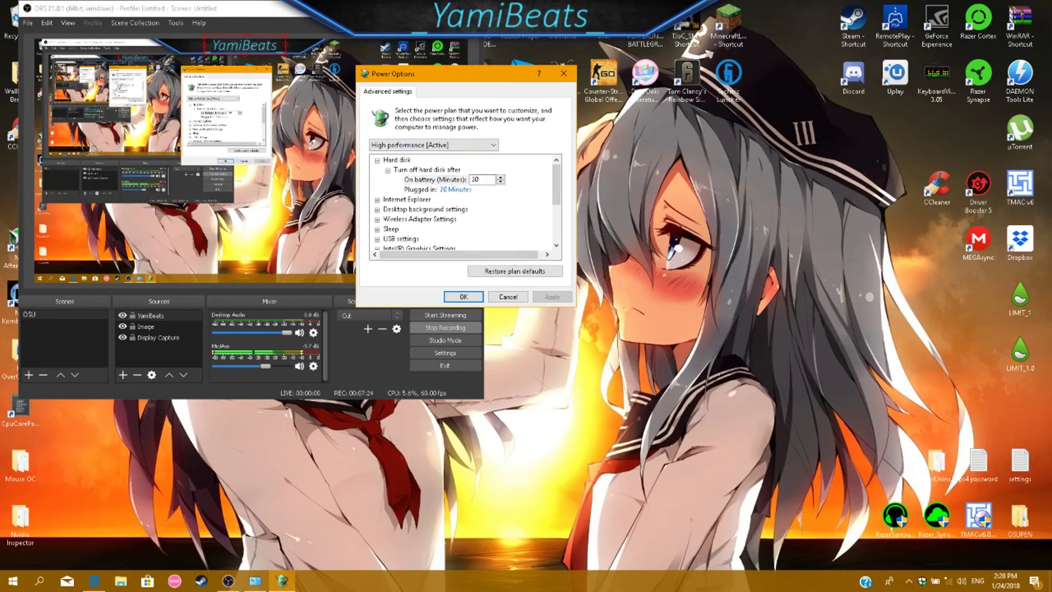
{"action": "left_click", "coordinate": [422, 8]}
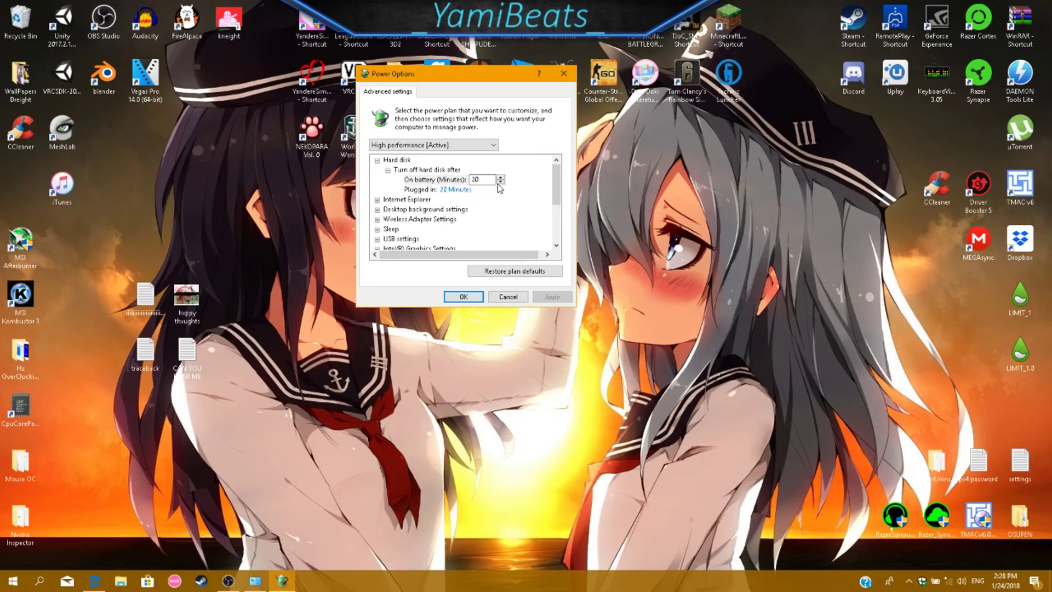
- Check the selected power plan, the hard disk turn-off time and Internet Explorer's JavaScript Timer Frequency
{"action": "left_click", "coordinate": [471, 146]}
{"action": "left_click", "coordinate": [448, 164]}
{"action": "left_click", "coordinate": [377, 200]}
{"action": "left_click", "coordinate": [388, 210]}
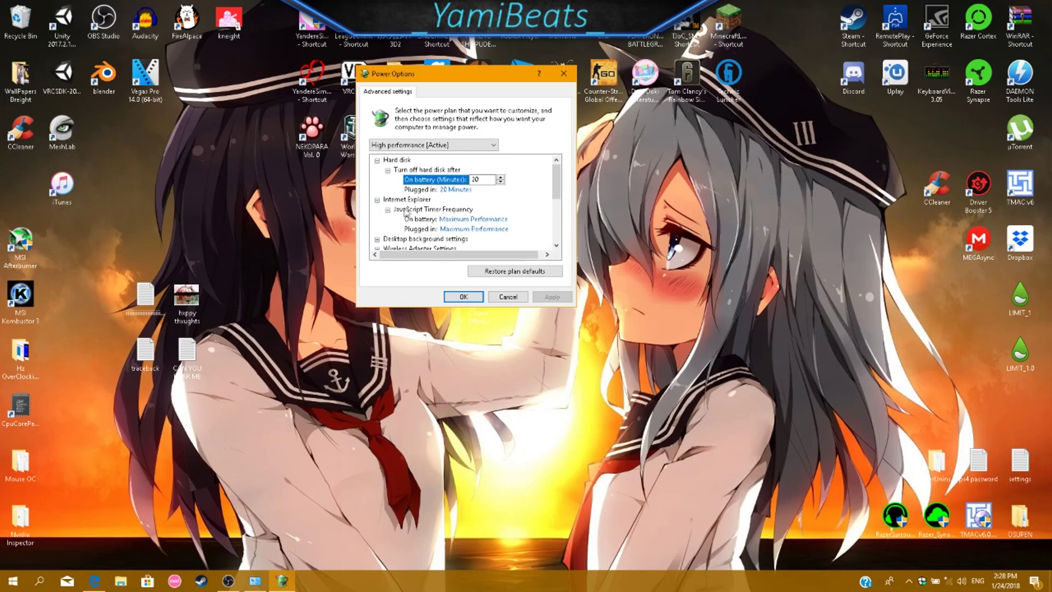
{"action": "left_click", "coordinate": [377, 201]}
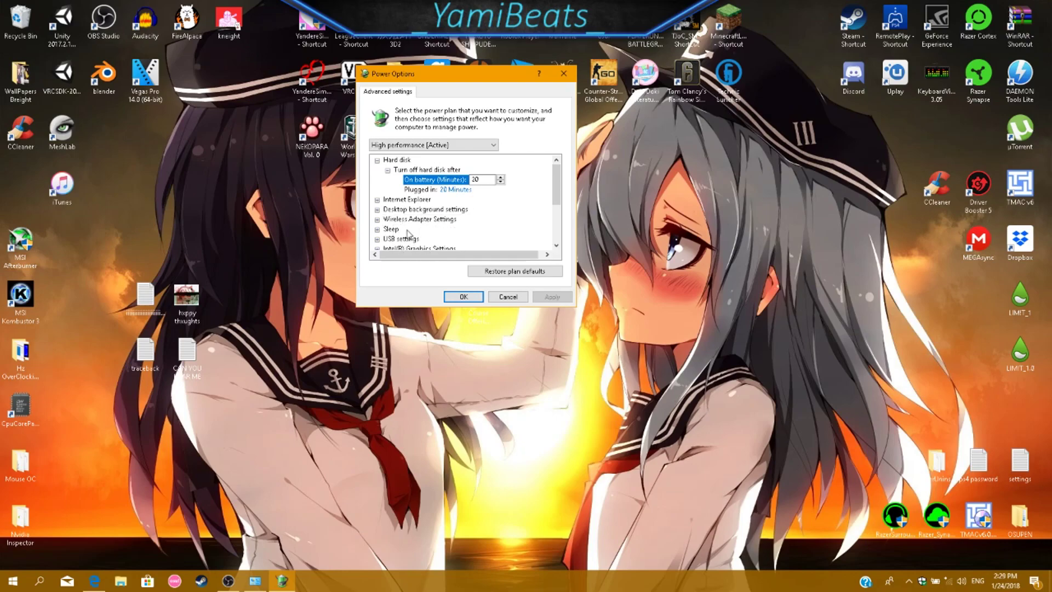
- Set USB selective suspend to Disabled for both on battery and plugged in, and apply the change
{"action": "left_click", "coordinate": [377, 240]}
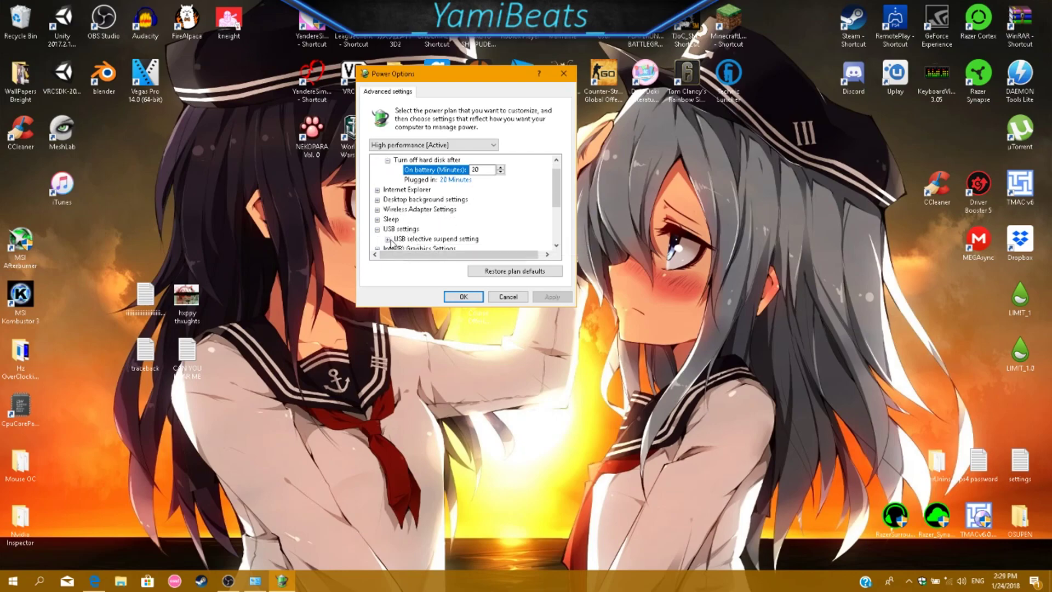
{"action": "left_click", "coordinate": [388, 240]}
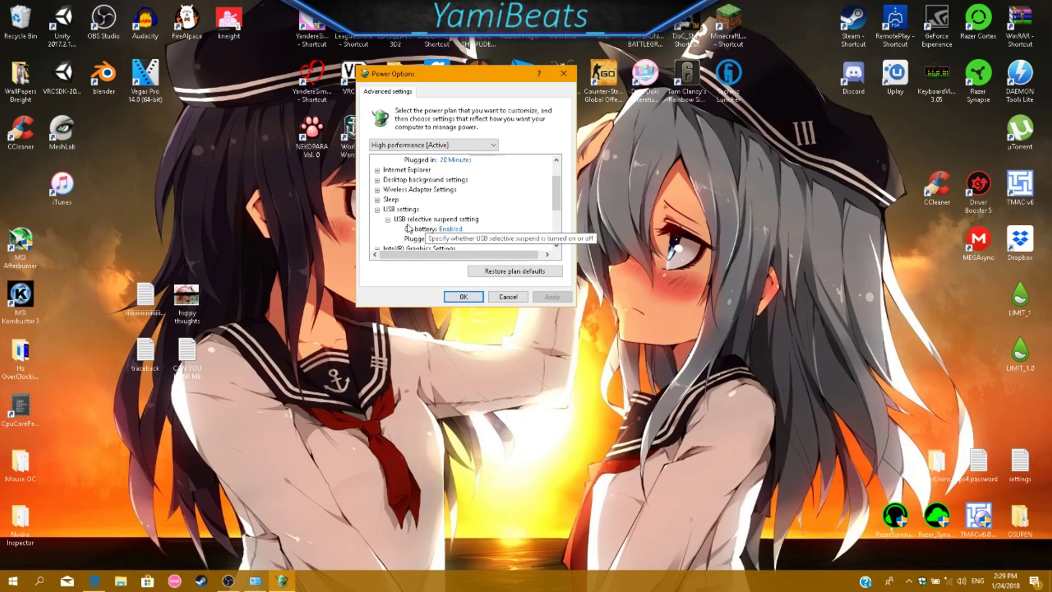
{"action": "left_click", "coordinate": [455, 230]}
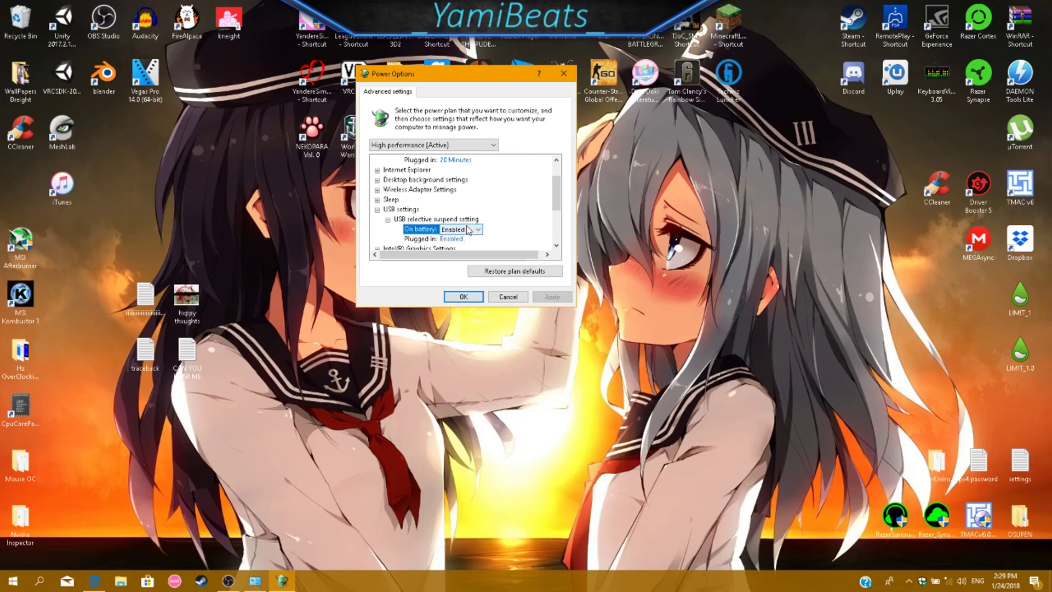
{"action": "left_click", "coordinate": [468, 229]}
{"action": "left_click", "coordinate": [453, 239]}
{"action": "left_click", "coordinate": [455, 239]}
{"action": "left_click", "coordinate": [469, 240]}
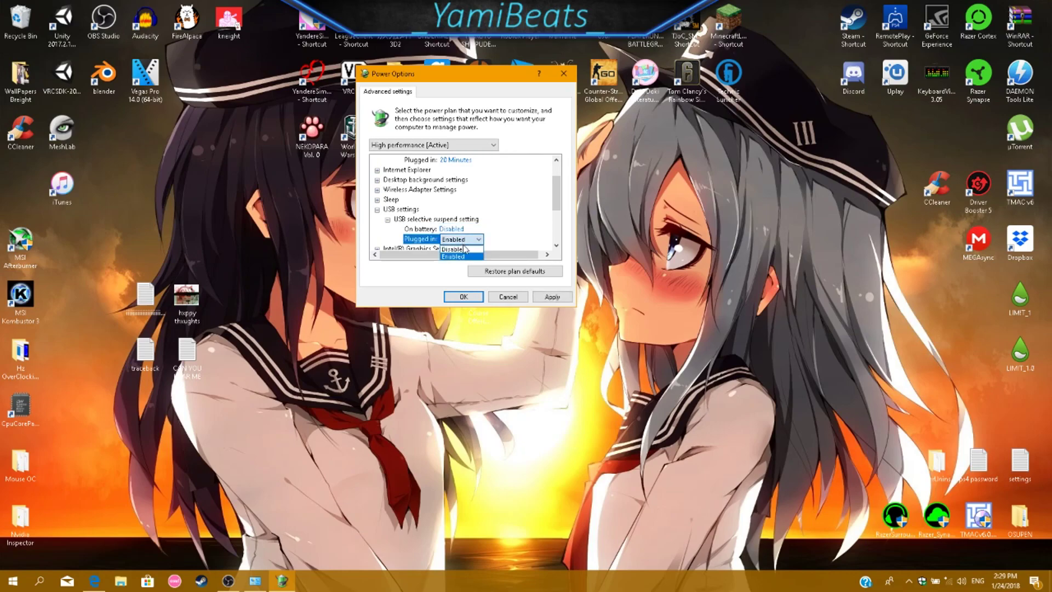
{"action": "left_click", "coordinate": [461, 250]}
{"action": "left_click", "coordinate": [553, 297]}
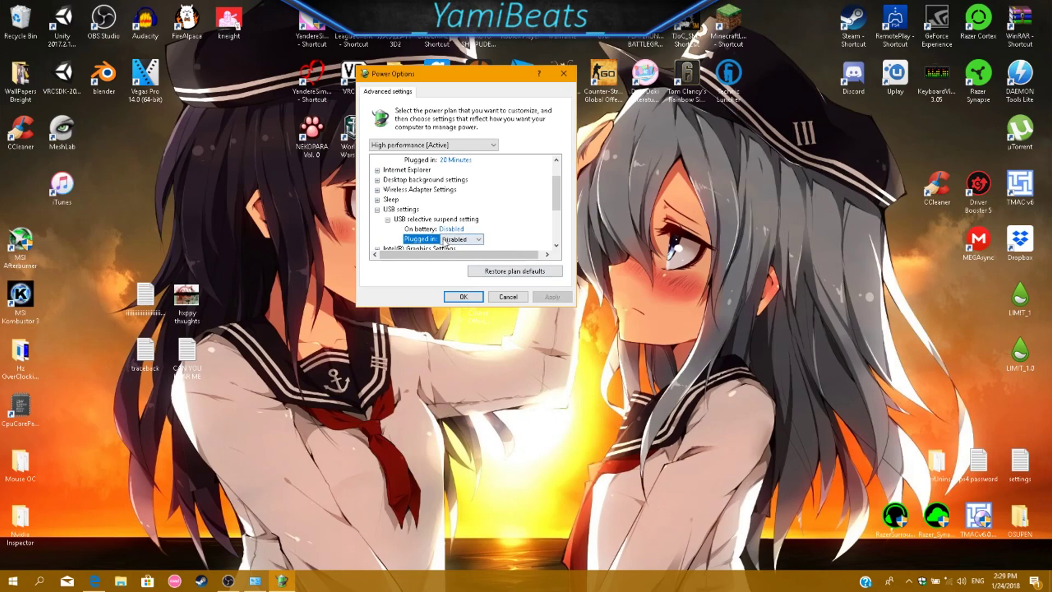
- Check the Intel Graphics Power Plan and the Config TDP Level options in the advanced power settings
{"action": "scroll", "coordinate": [406, 228], "scroll_direction": "down", "scroll_amount": 1}
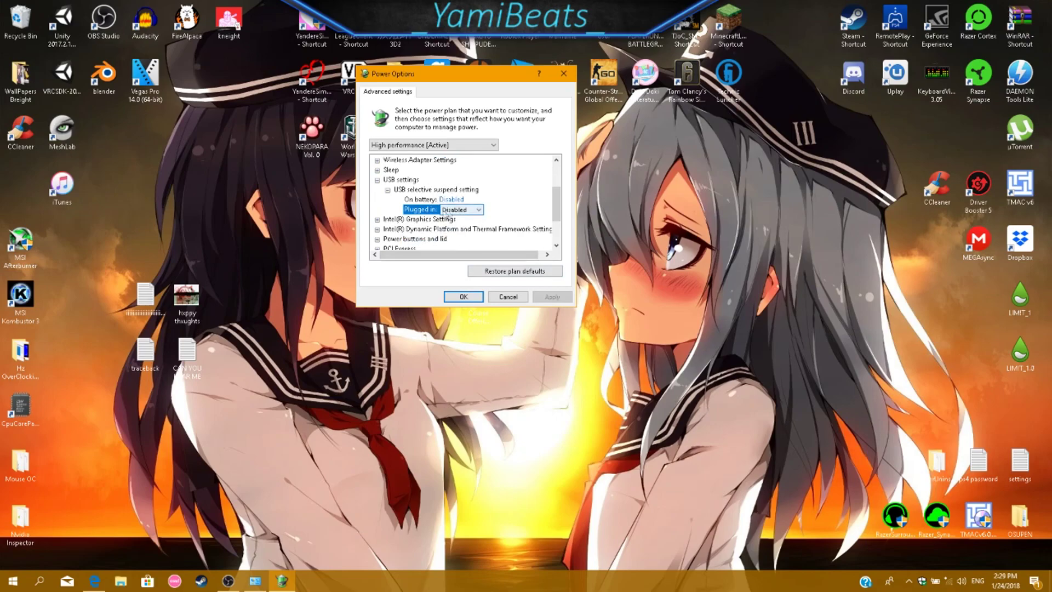
{"action": "left_click", "coordinate": [377, 219]}
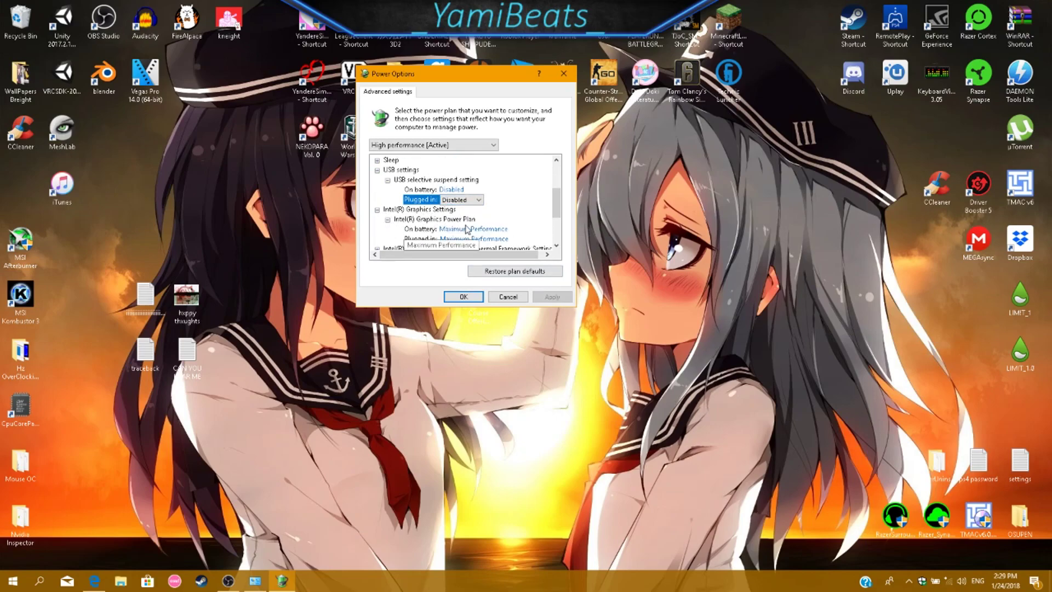
{"action": "scroll", "coordinate": [466, 229], "scroll_direction": "down", "scroll_amount": 2}
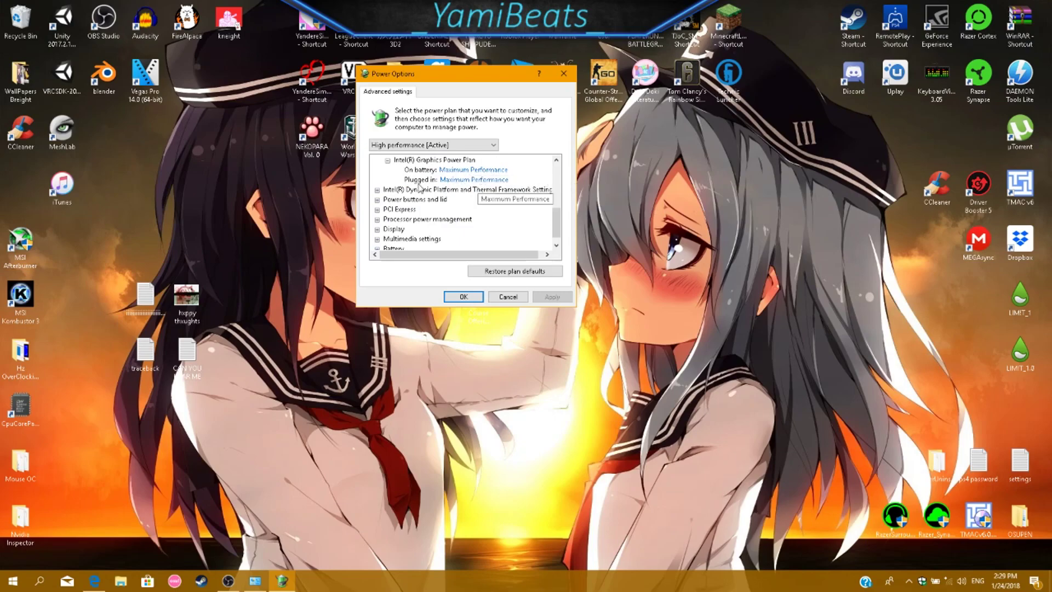
{"action": "left_click", "coordinate": [377, 190]}
{"action": "left_click", "coordinate": [387, 200]}
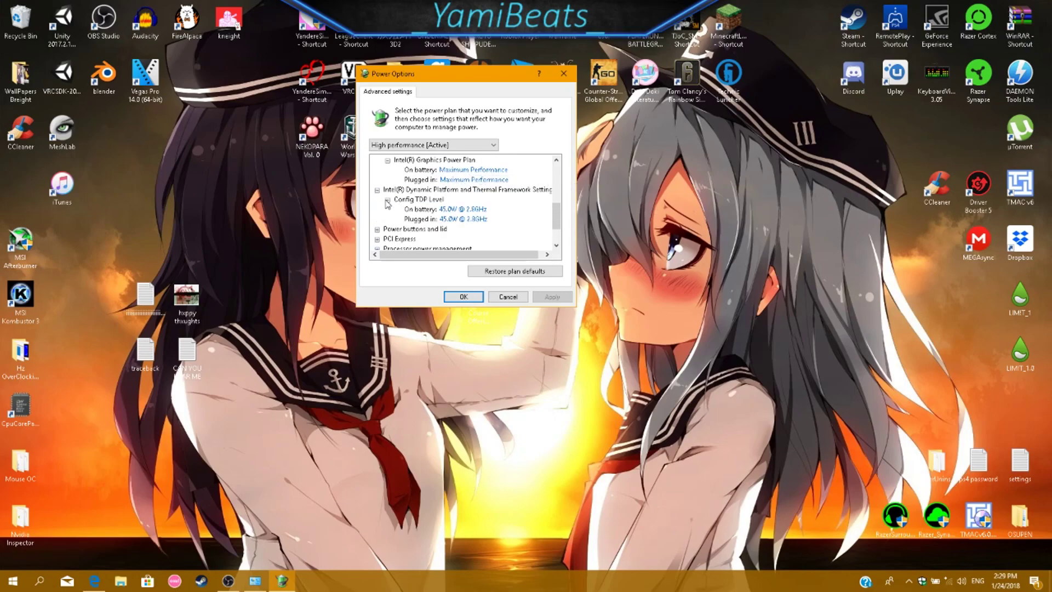
{"action": "left_click", "coordinate": [477, 209]}
{"action": "left_click", "coordinate": [489, 210]}
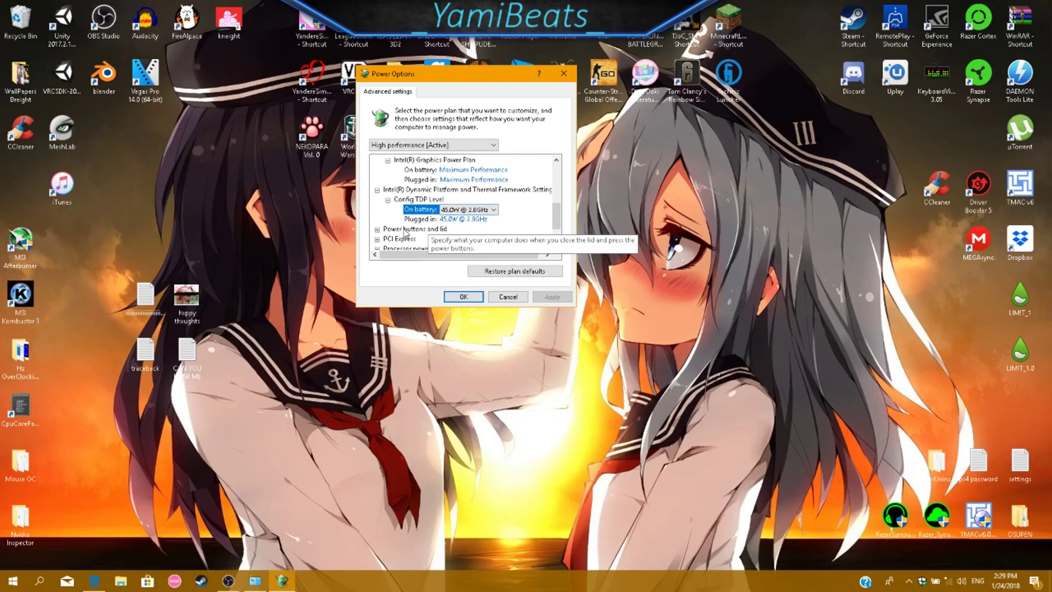
- Check the power buttons and lid group and PCI Express Link State Power Management
{"action": "scroll", "coordinate": [381, 232], "scroll_direction": "down", "scroll_amount": 1}
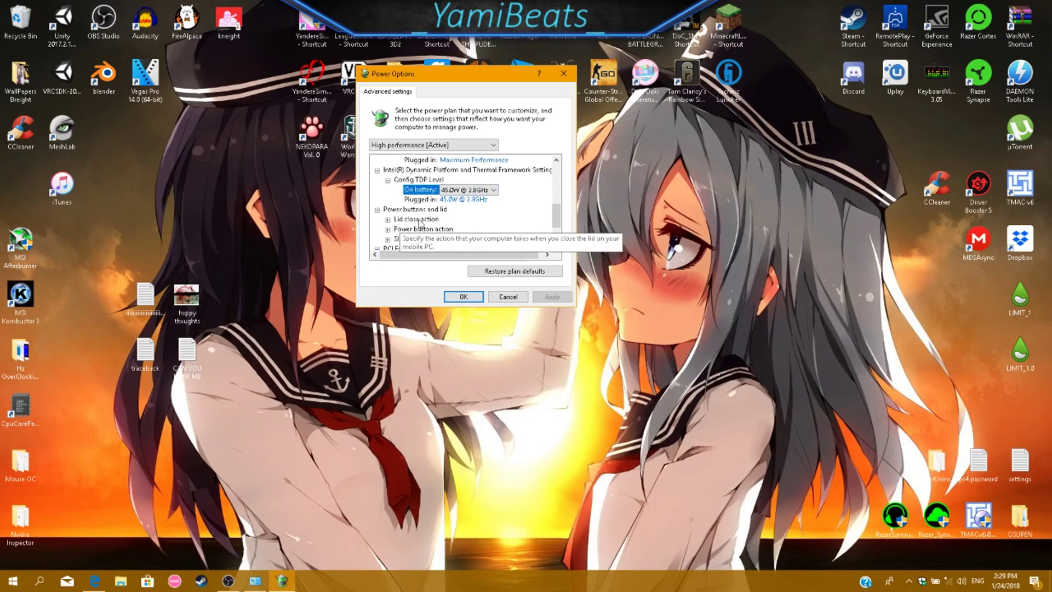
{"action": "left_click", "coordinate": [378, 220]}
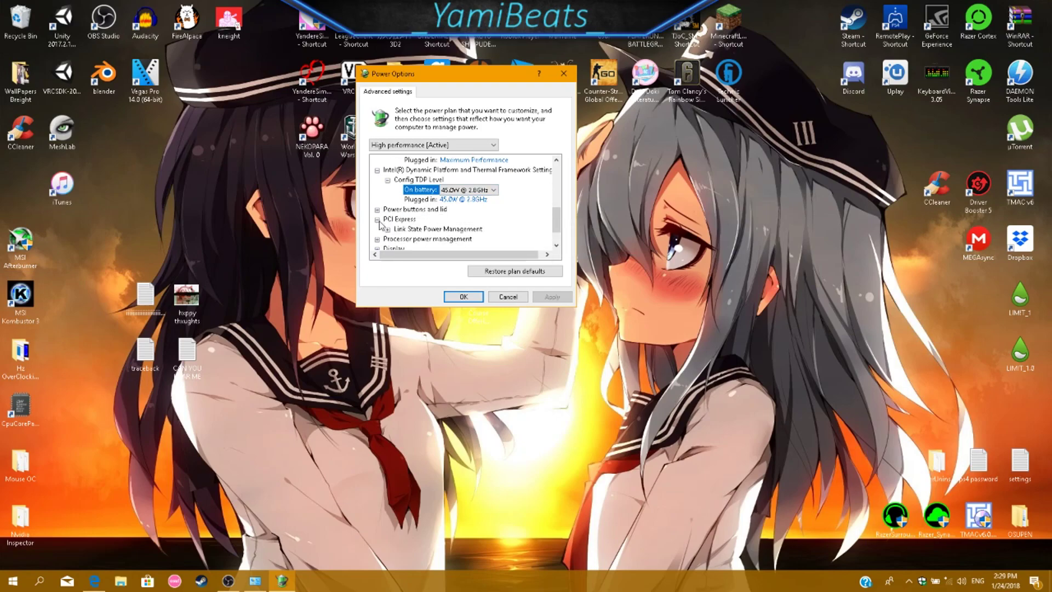
{"action": "left_click", "coordinate": [388, 230]}
{"action": "scroll", "coordinate": [440, 231], "scroll_direction": "down", "scroll_amount": 1}
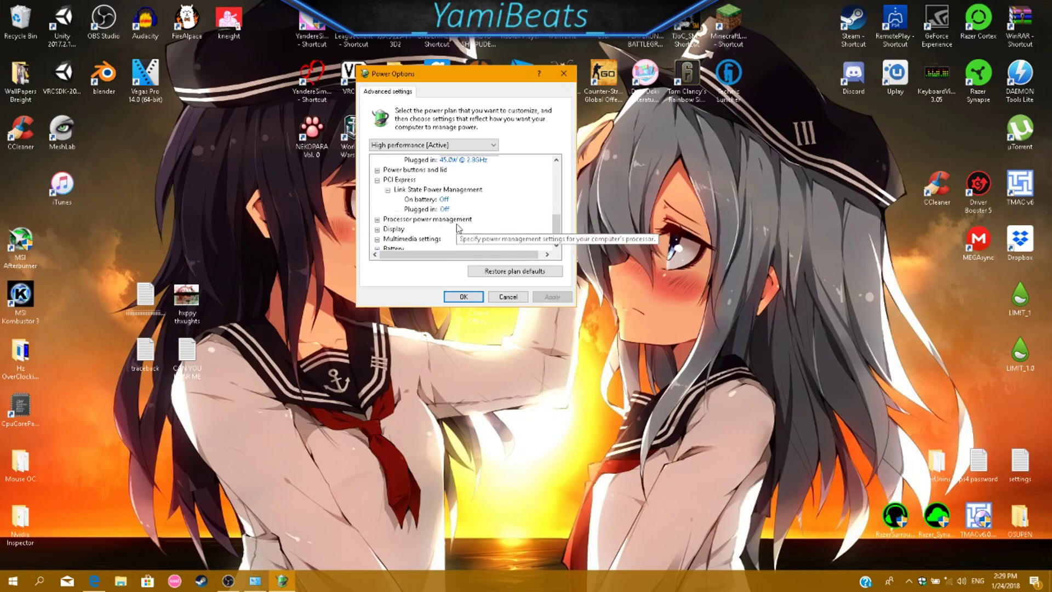
- Examine the minimum processor state, system cooling policy and maximum processor state under processor power management
{"action": "left_click", "coordinate": [378, 220]}
{"action": "left_click", "coordinate": [388, 220]}
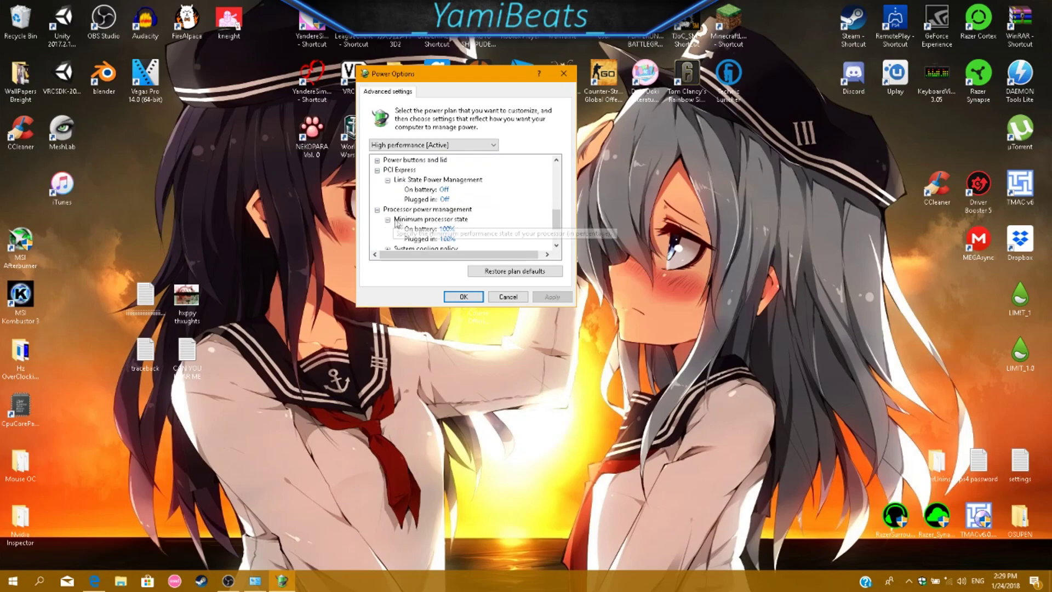
{"action": "scroll", "coordinate": [406, 222], "scroll_direction": "down", "scroll_amount": 1}
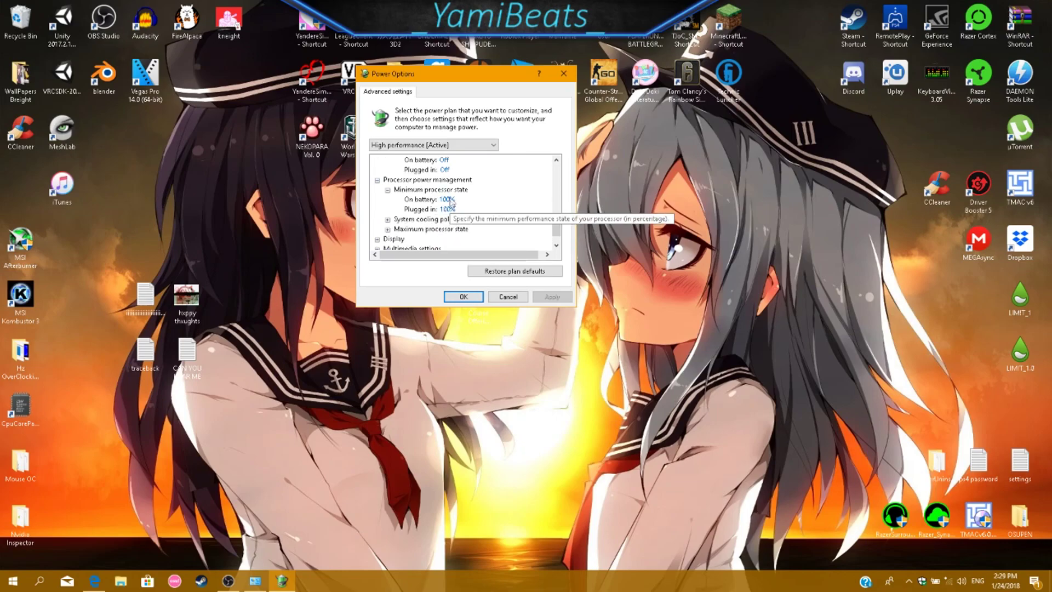
{"action": "left_click", "coordinate": [388, 220]}
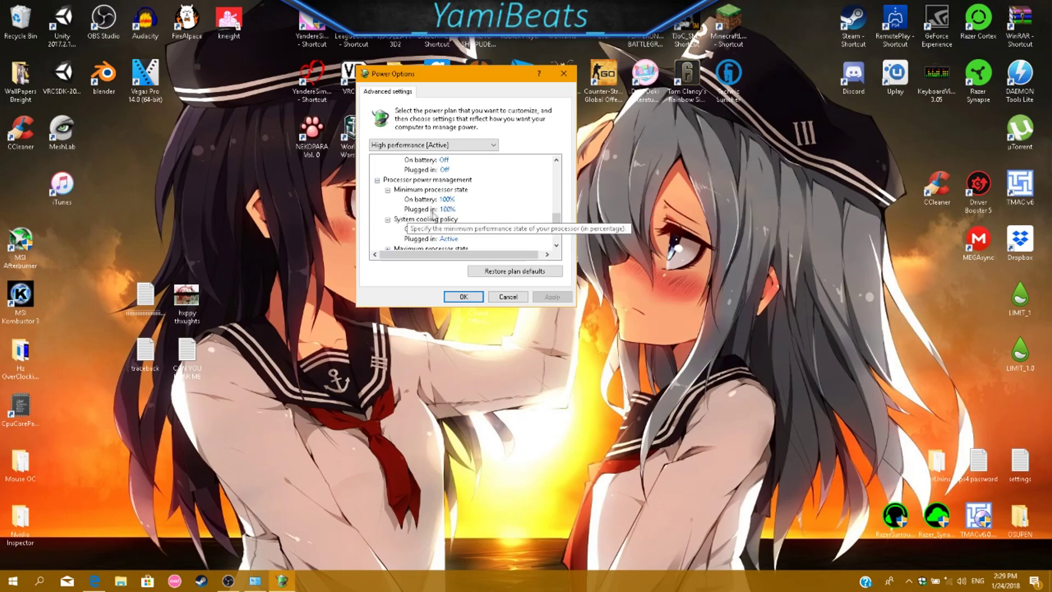
{"action": "scroll", "coordinate": [438, 216], "scroll_direction": "down", "scroll_amount": 1}
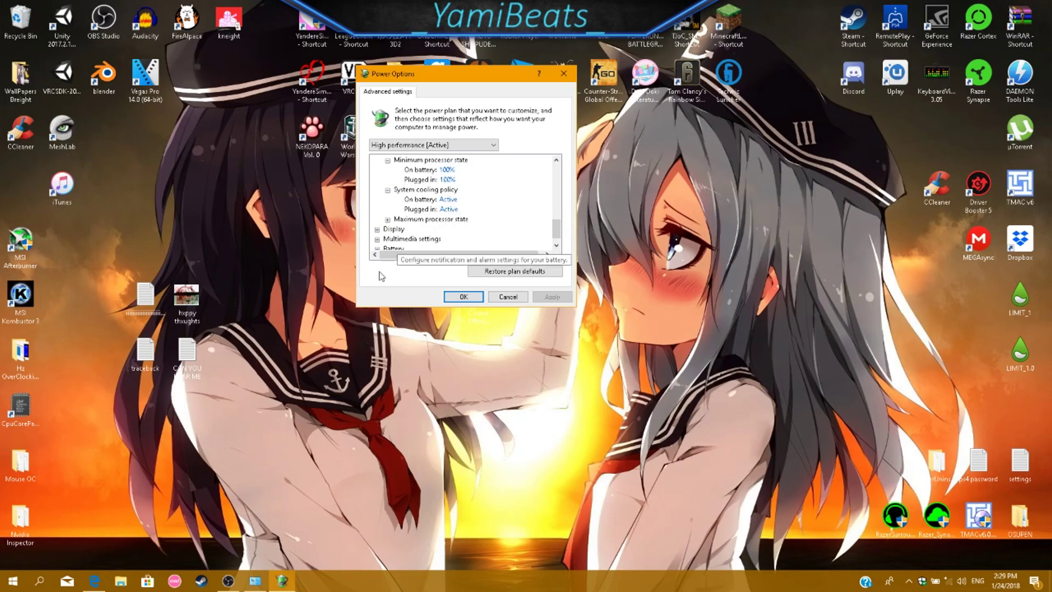
{"action": "left_click", "coordinate": [388, 220]}
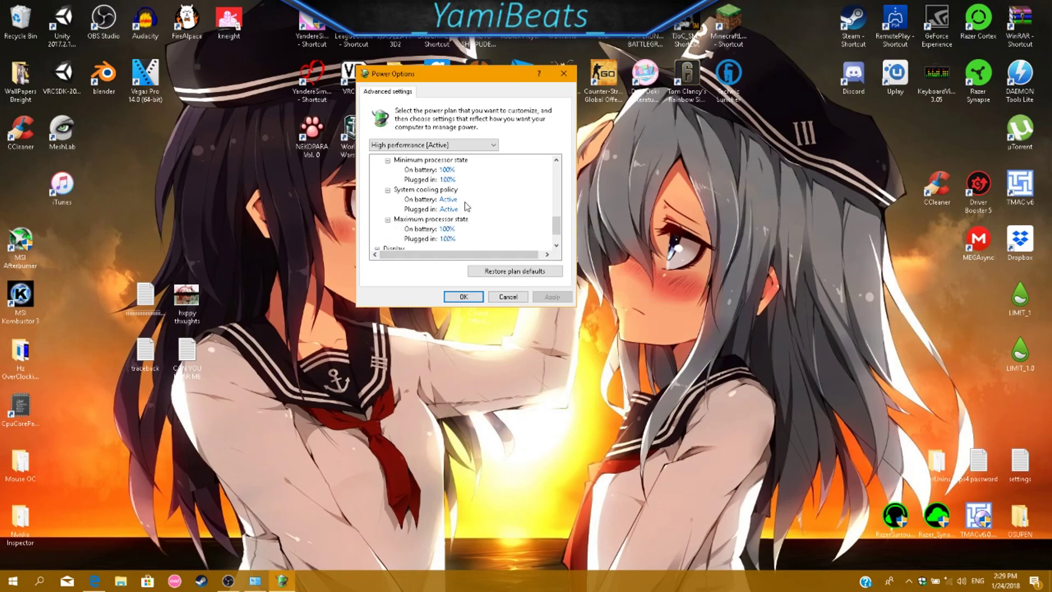
- Check the Battery group in the advanced power settings and close the Power Options dialog
{"action": "scroll", "coordinate": [427, 219], "scroll_direction": "down", "scroll_amount": 1}
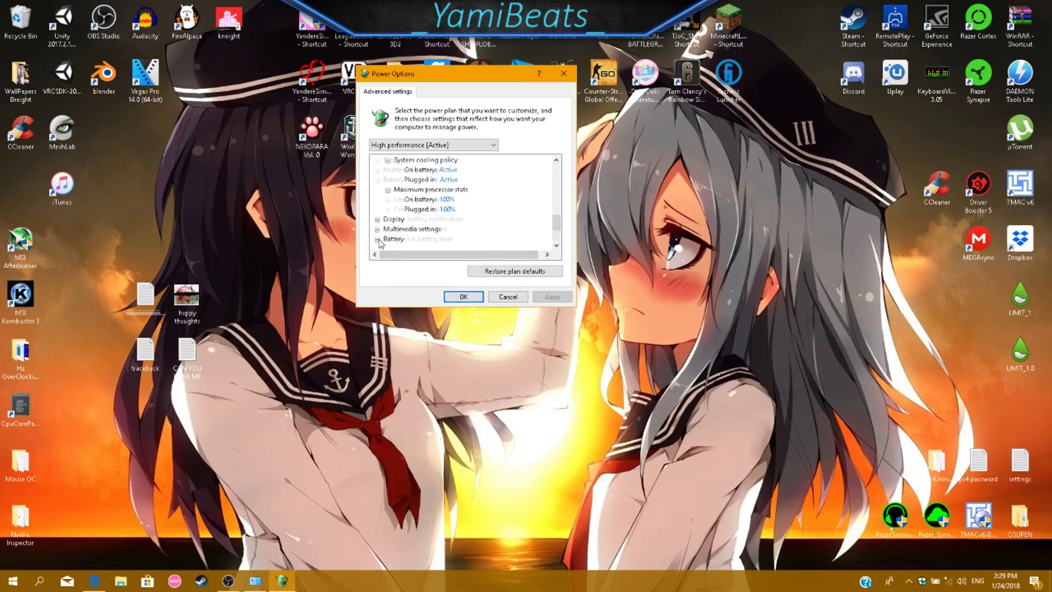
{"action": "double_click", "coordinate": [399, 239]}
{"action": "left_click", "coordinate": [564, 74]}
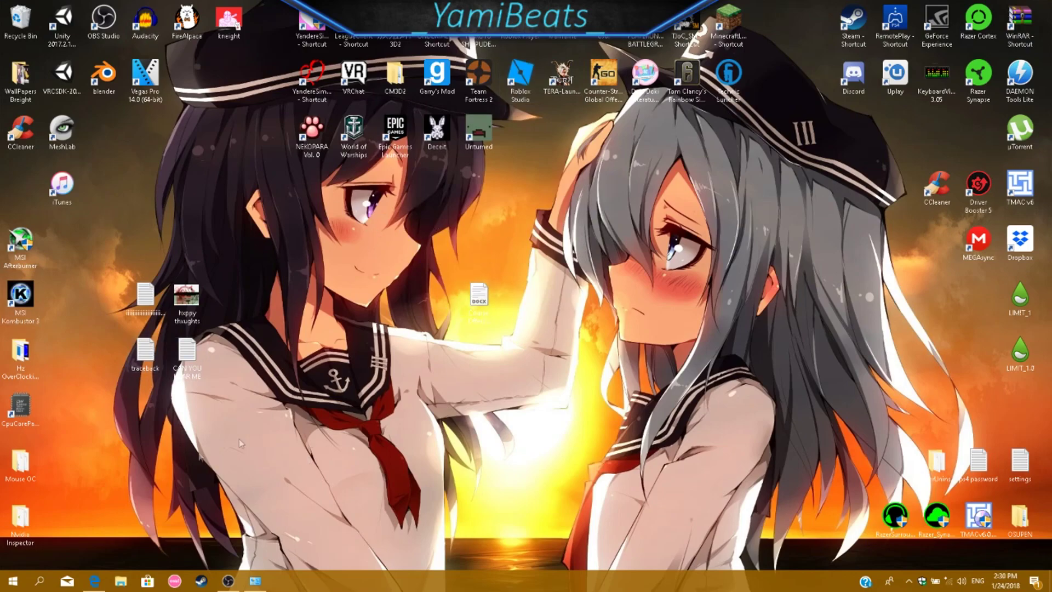
{"action": "left_click", "coordinate": [40, 581]}
{"action": "type", "text": "c"}
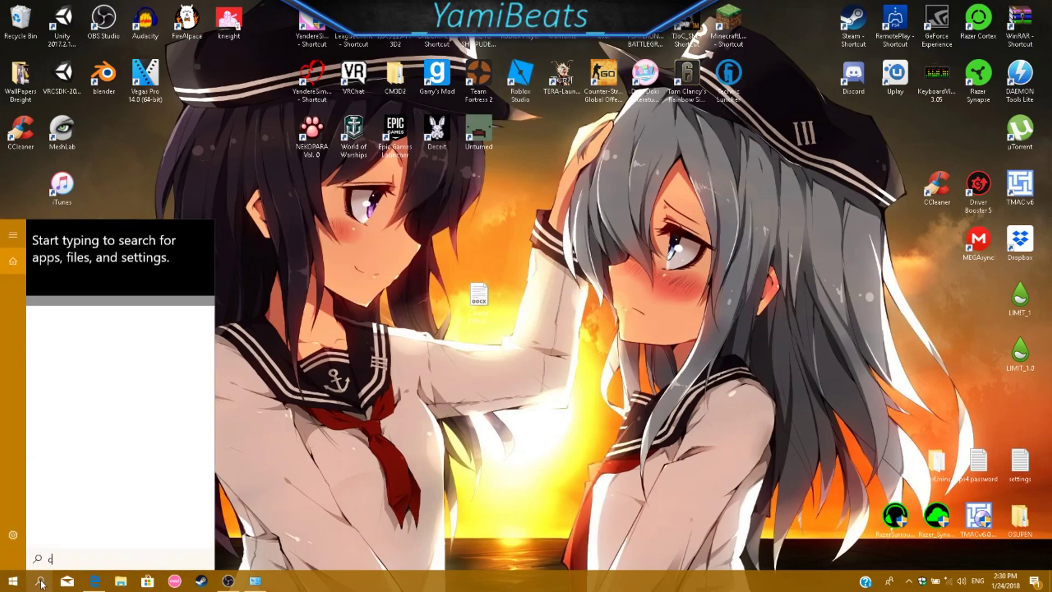
{"action": "type", "text": "on"}
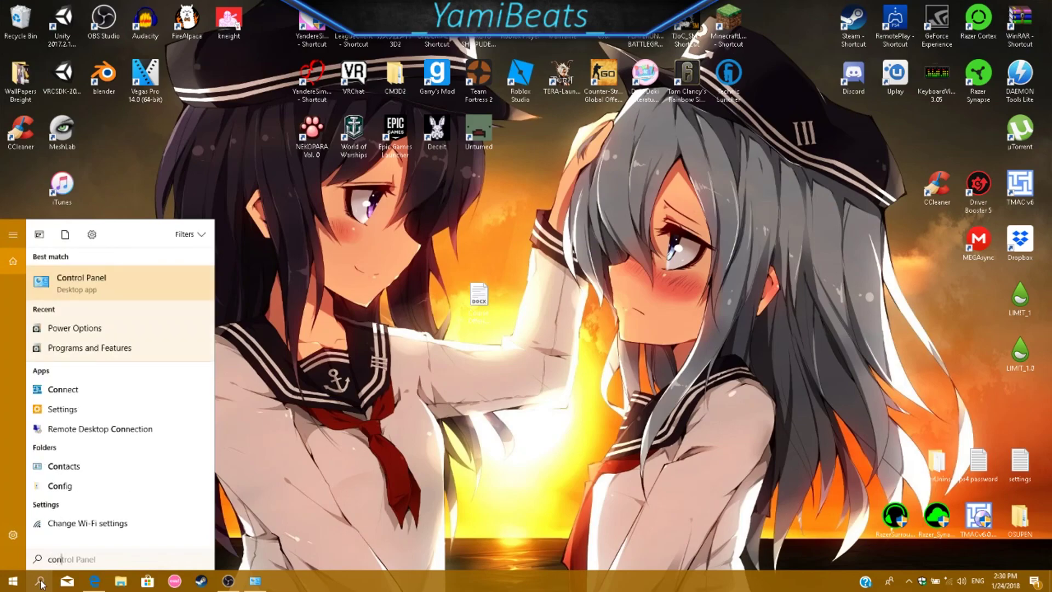
{"action": "left_click_drag", "start_coordinate": [90, 349], "coordinate": [110, 326]}
{"action": "left_click", "coordinate": [139, 328]}
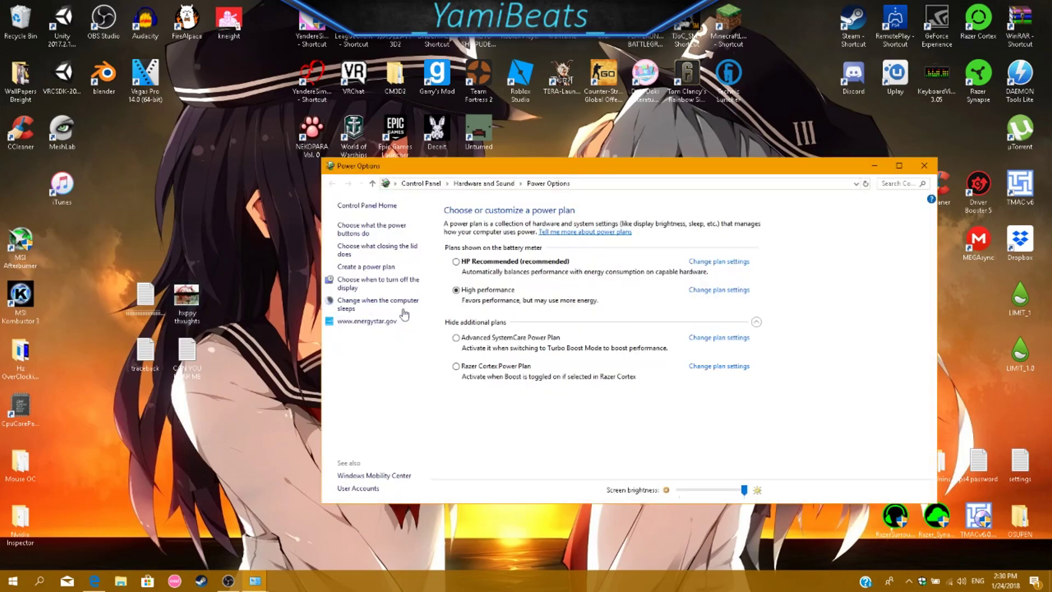
{"action": "left_click", "coordinate": [925, 165]}
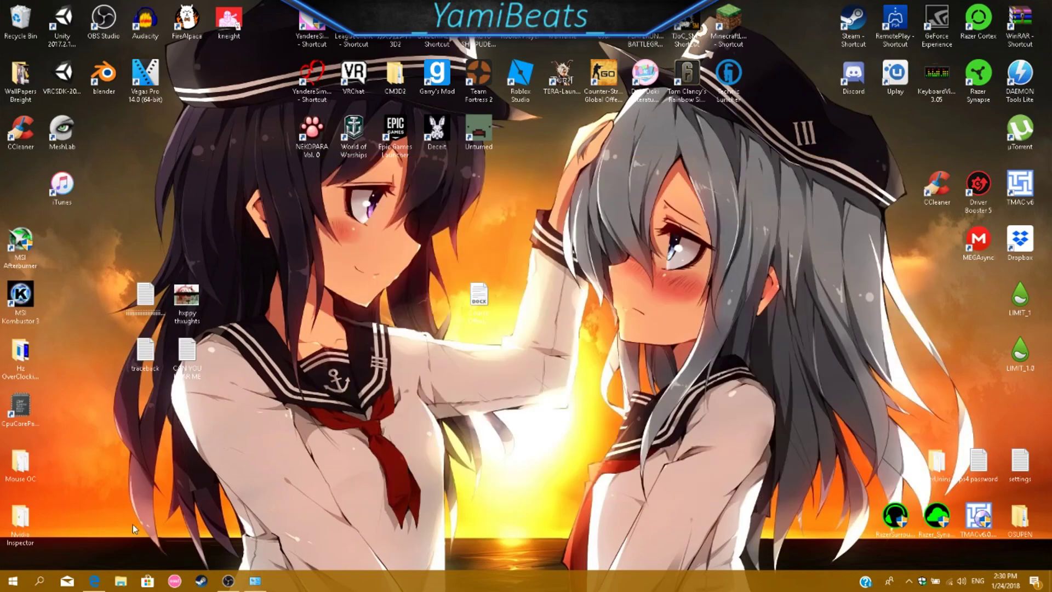
- Check Appearance and Personalization and the Ease of Access visual display options in Control Panel, and close the window
{"action": "left_click", "coordinate": [39, 581]}
{"action": "type", "text": "co"}
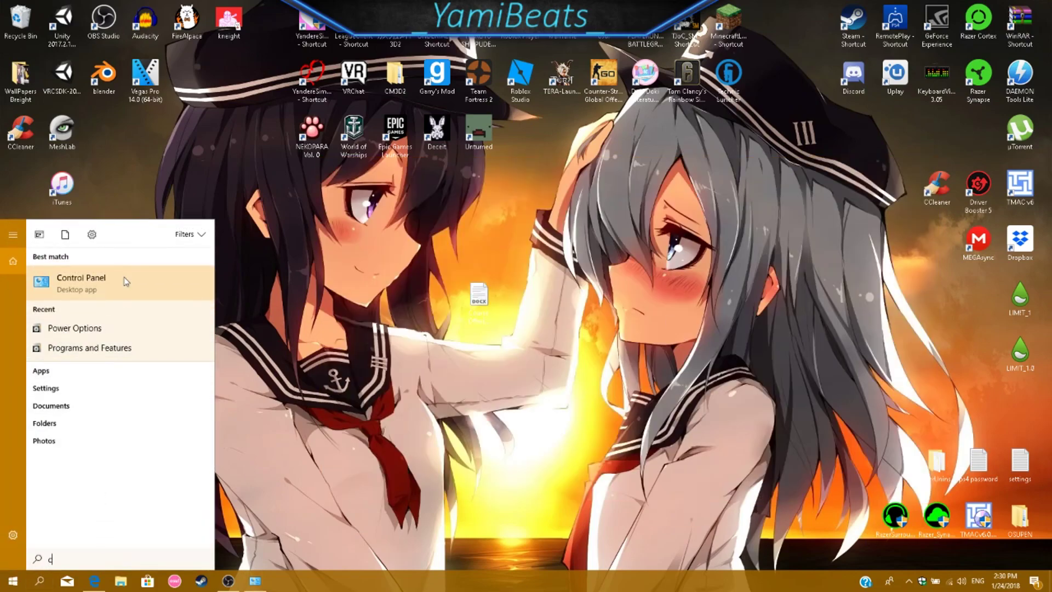
{"action": "left_click", "coordinate": [127, 279]}
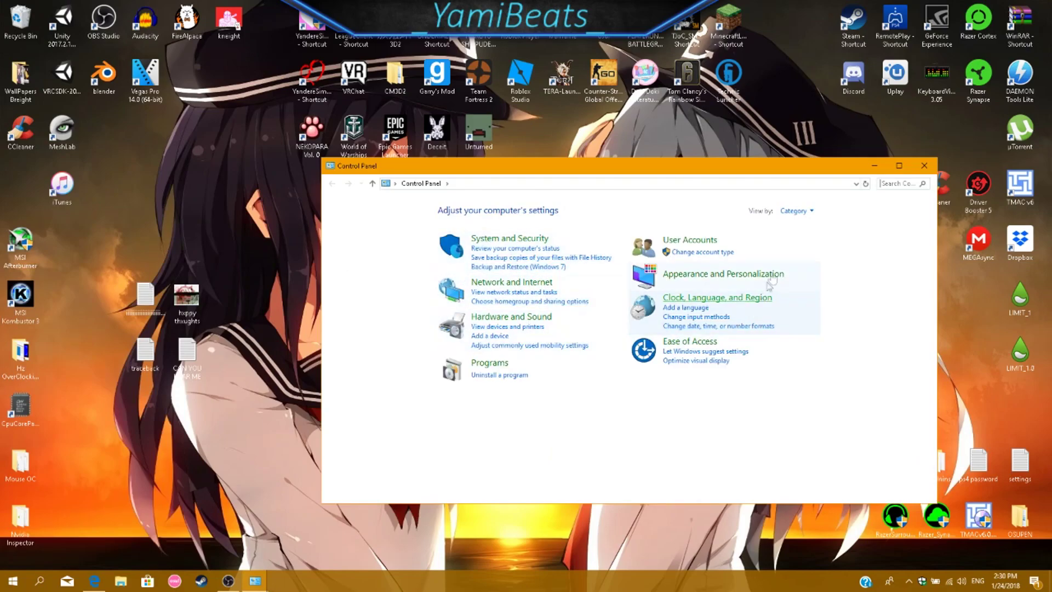
{"action": "left_click", "coordinate": [734, 278]}
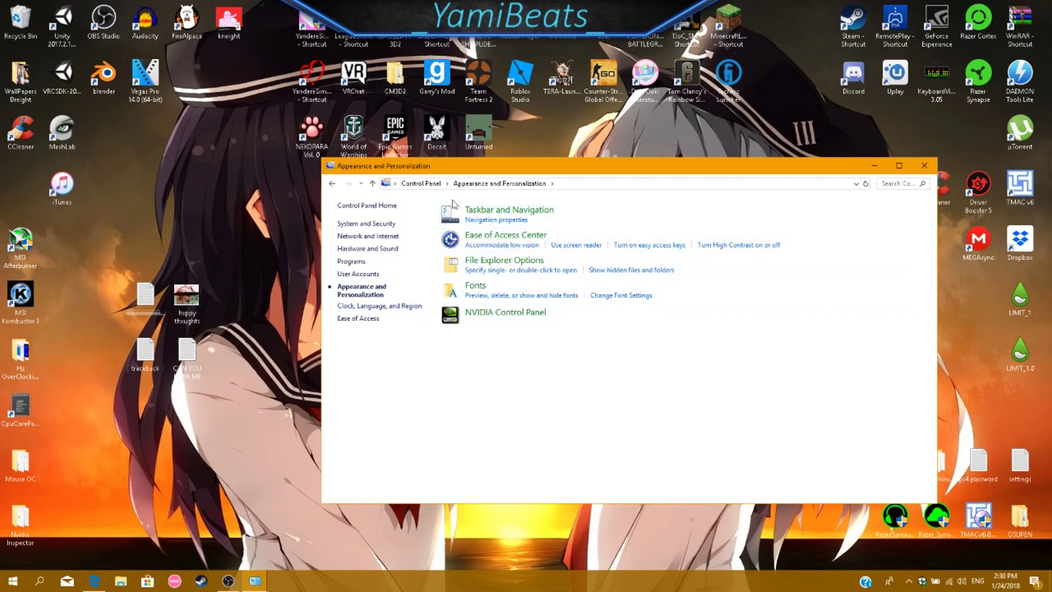
{"action": "left_click", "coordinate": [332, 185]}
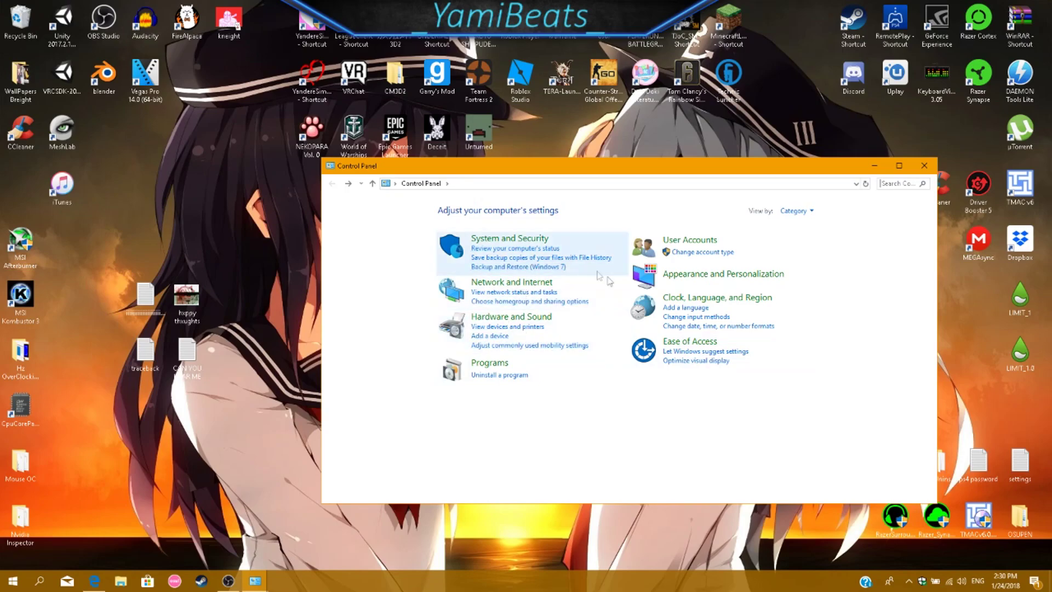
{"action": "left_click", "coordinate": [712, 361]}
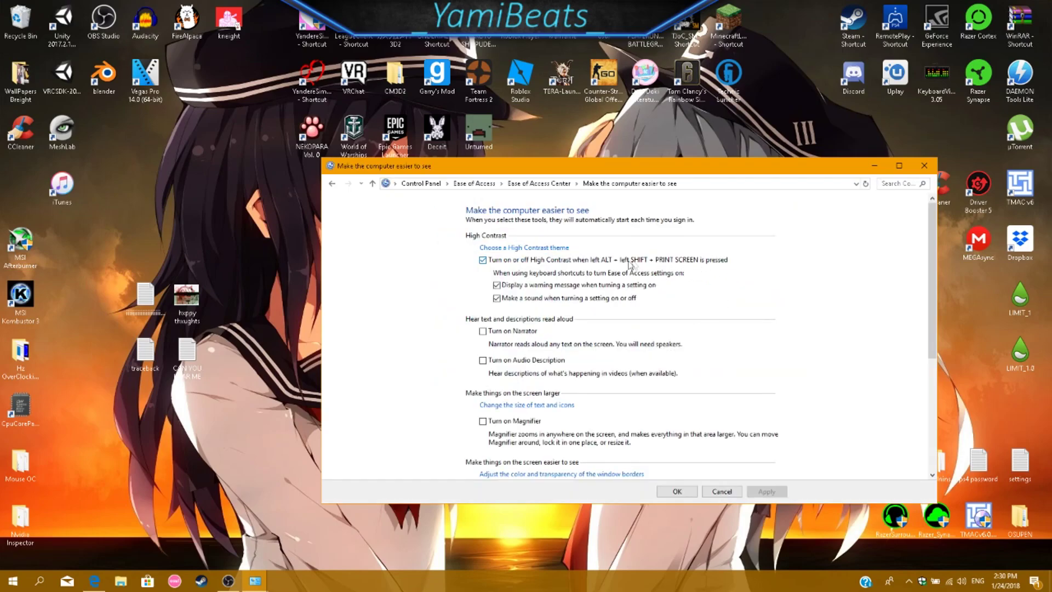
{"action": "scroll", "coordinate": [657, 374], "scroll_direction": "down", "scroll_amount": 3}
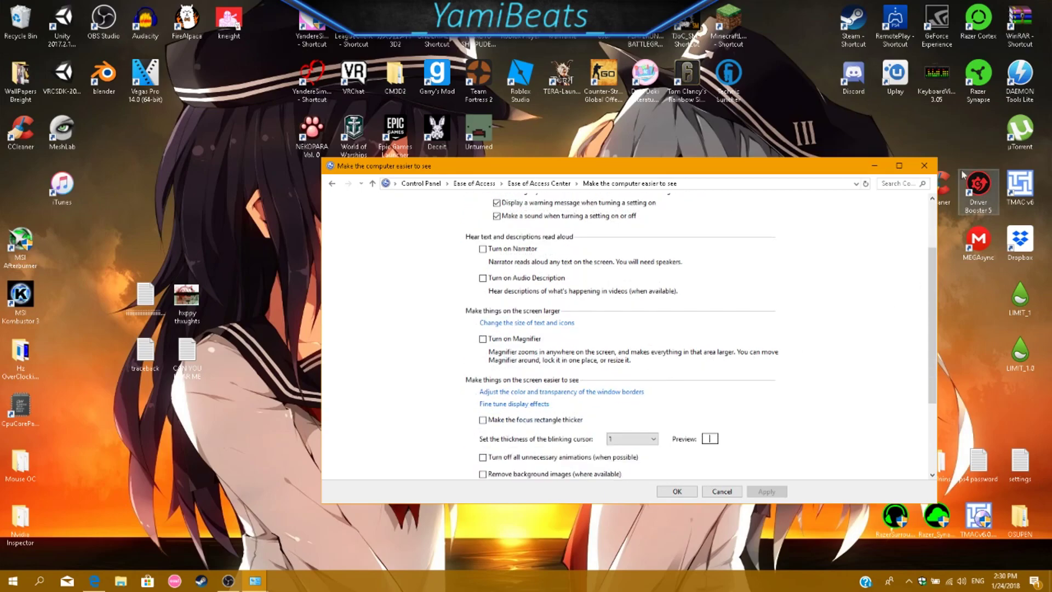
{"action": "left_click", "coordinate": [924, 165]}
- Check the Windows display settings and switch to OBS
{"action": "right_click", "coordinate": [417, 337]}
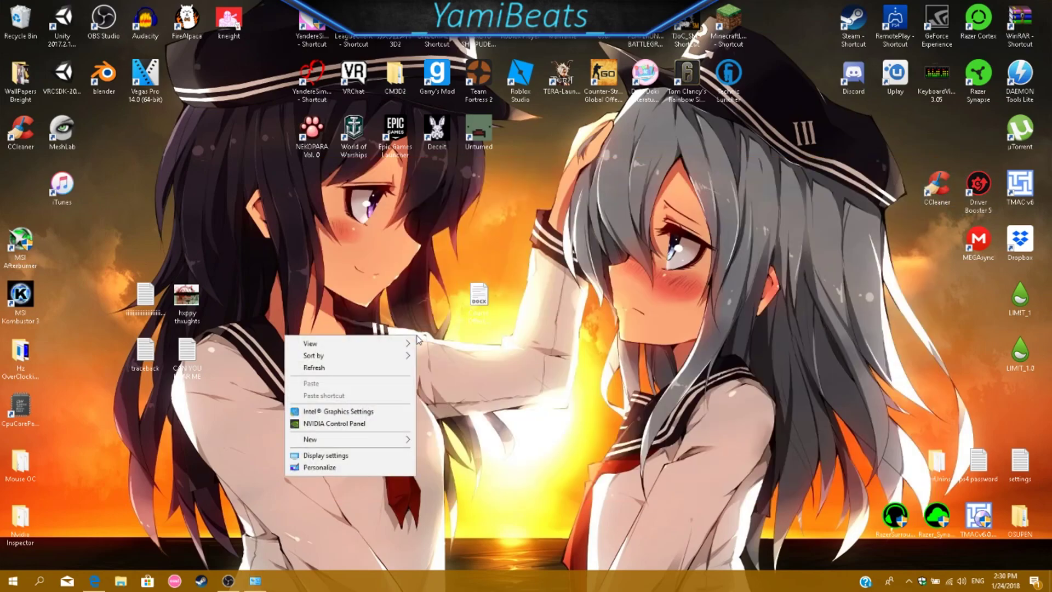
{"action": "left_click", "coordinate": [337, 455]}
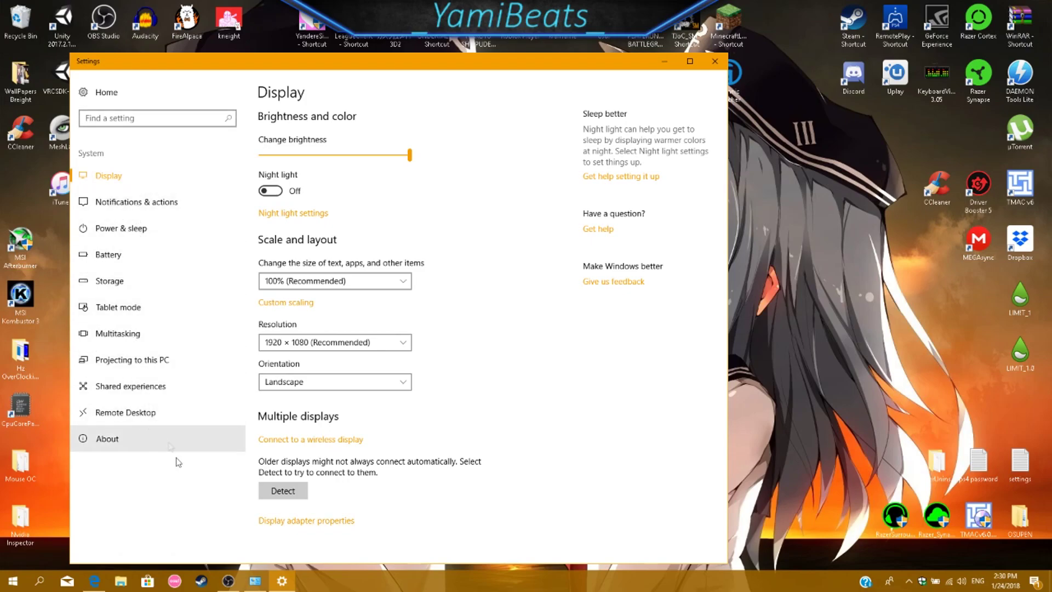
{"action": "left_click", "coordinate": [227, 579]}
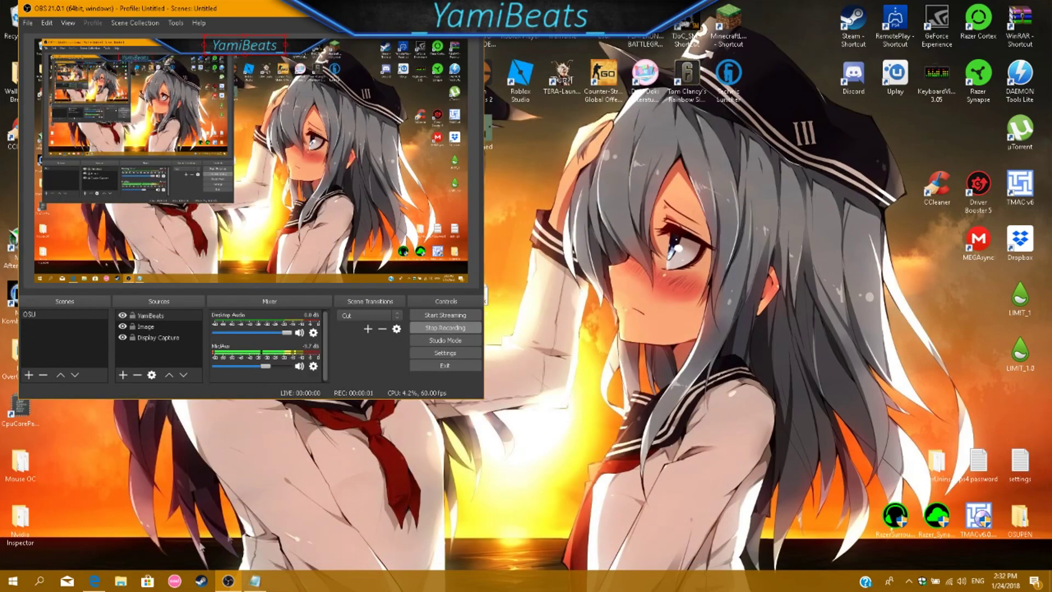
- Search Windows for "prefo" and open Adjust the appearance and performance of Windows
{"action": "left_click", "coordinate": [48, 582]}
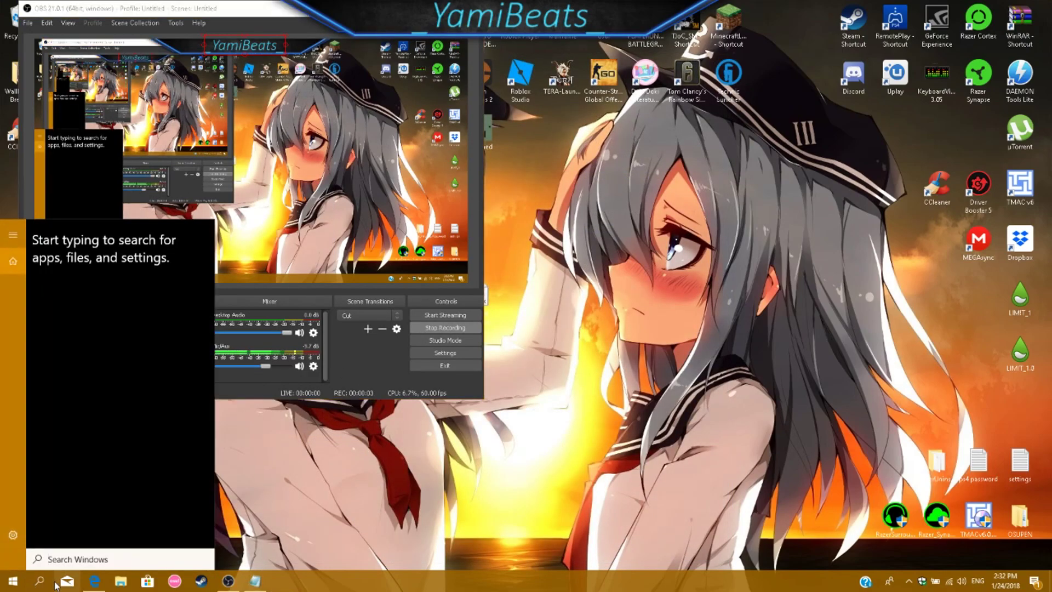
{"action": "type", "text": "profo"}
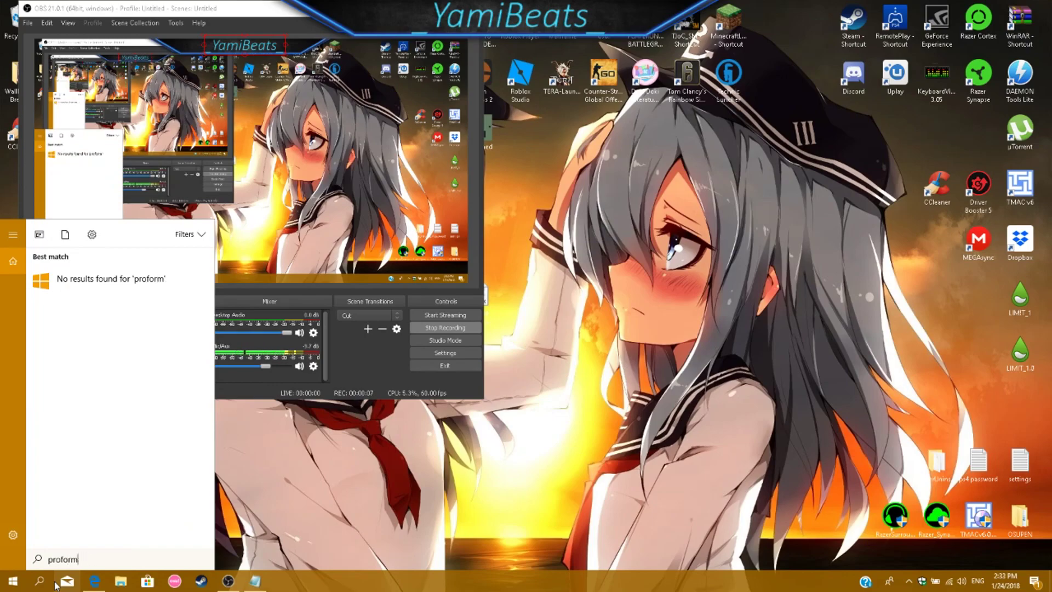
{"action": "type", "text": "rm"}
{"action": "key", "text": "BackSpace"}
{"action": "key", "text": "BackSpace"}
{"action": "key", "text": "BackSpace"}
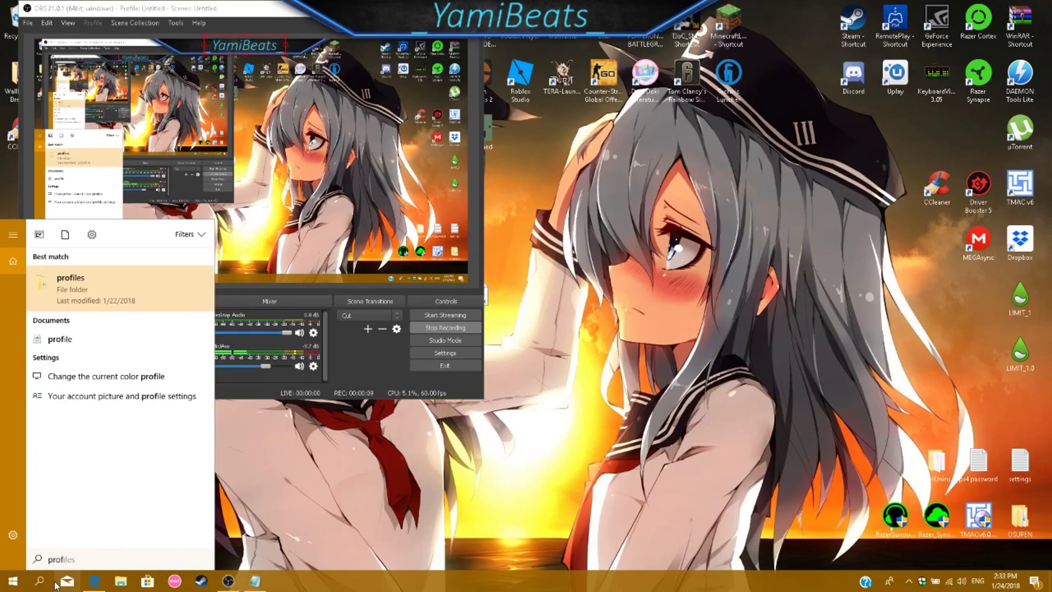
{"action": "key", "text": "BackSpace"}
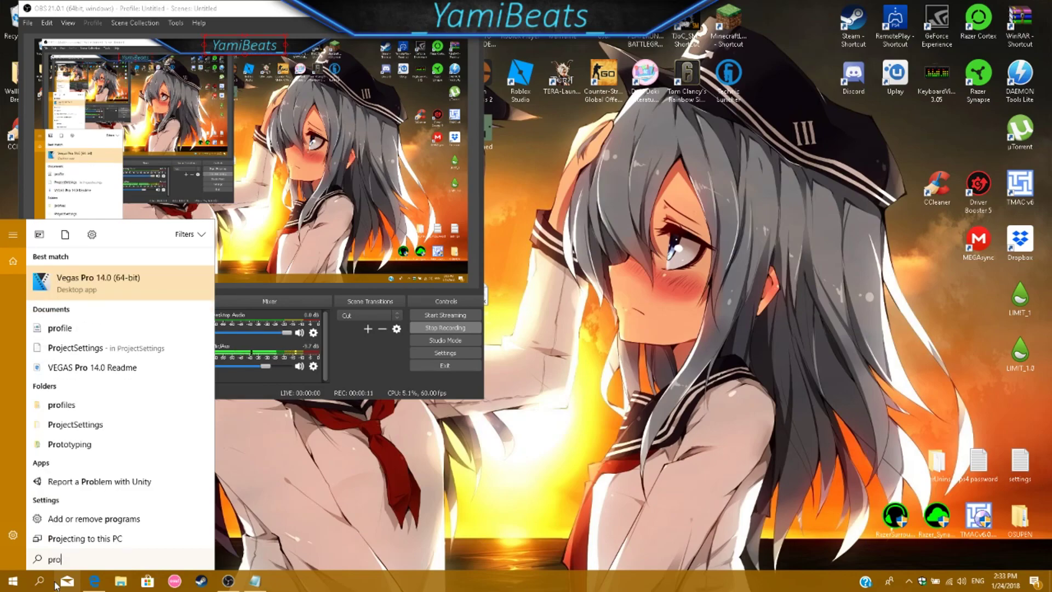
{"action": "type", "text": "fo"}
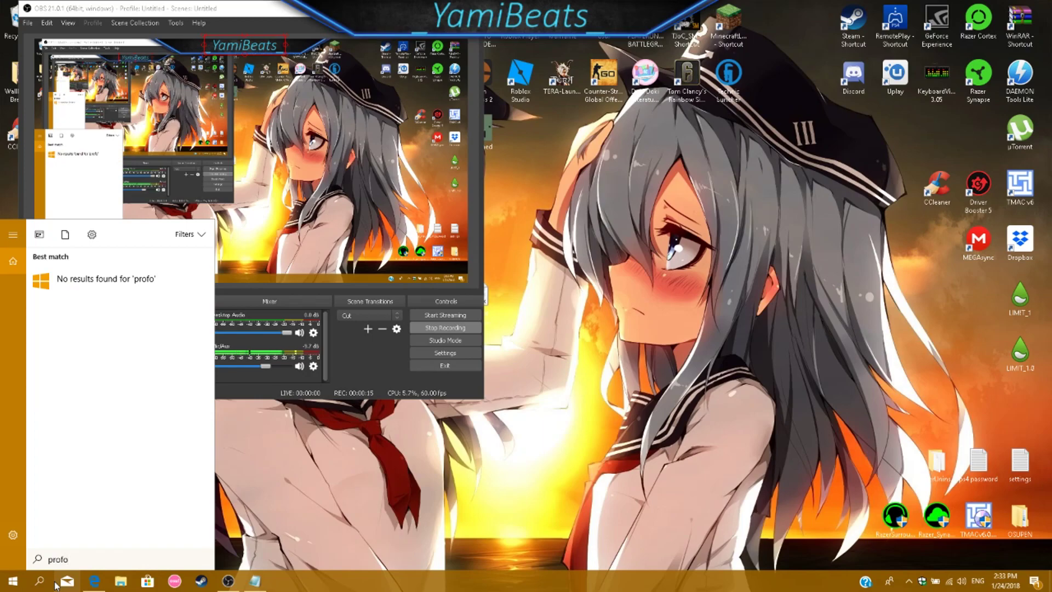
{"action": "key", "text": "BackSpace"}
{"action": "key", "text": "BackSpace"}
{"action": "key", "text": "BackSpace"}
{"action": "type", "text": "e"}
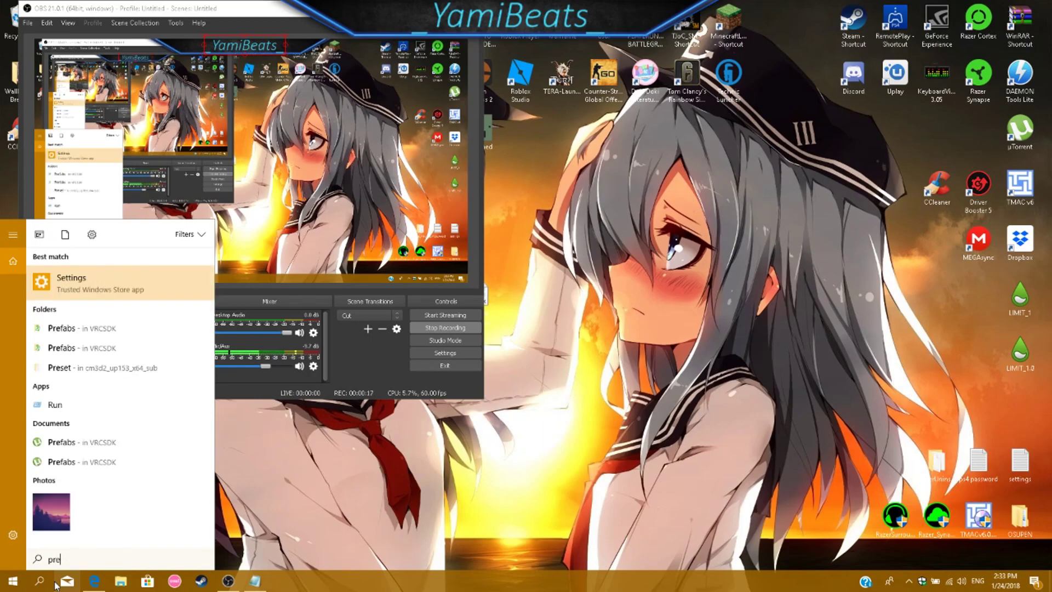
{"action": "type", "text": "fo"}
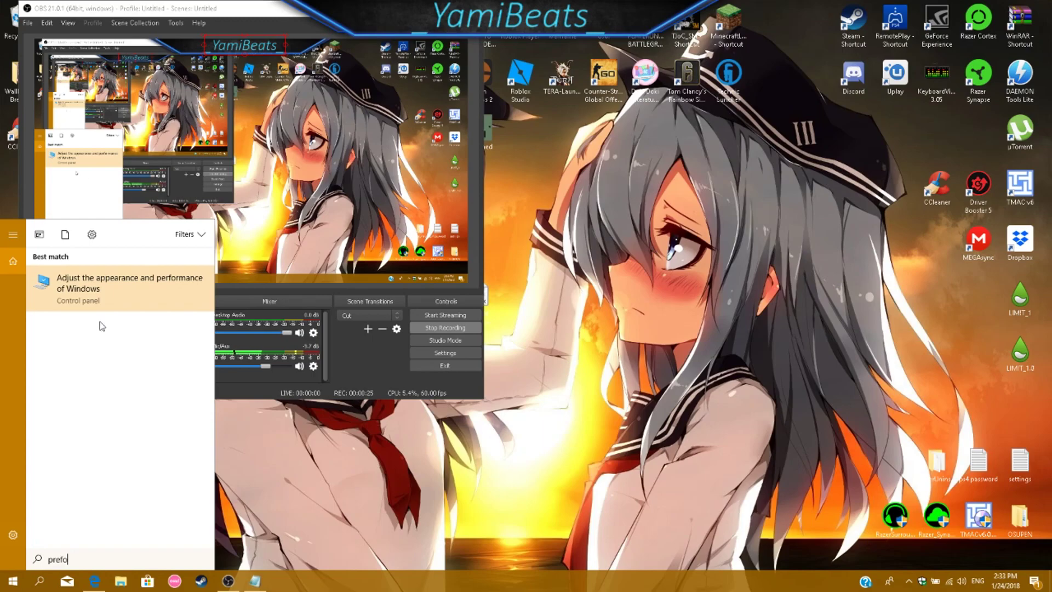
{"action": "left_click", "coordinate": [122, 298]}
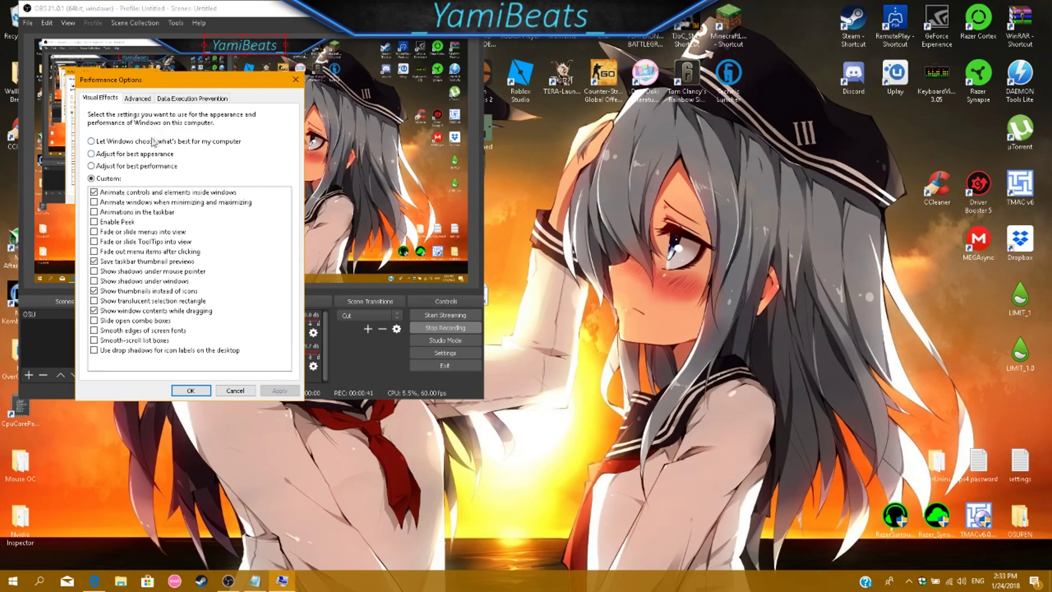
- Try the Let Windows choose, best appearance and best performance visual effects presets, discarding the changes
{"action": "left_click", "coordinate": [126, 143]}
{"action": "left_click", "coordinate": [92, 155]}
{"action": "left_click", "coordinate": [92, 166]}
{"action": "left_click", "coordinate": [246, 392]}
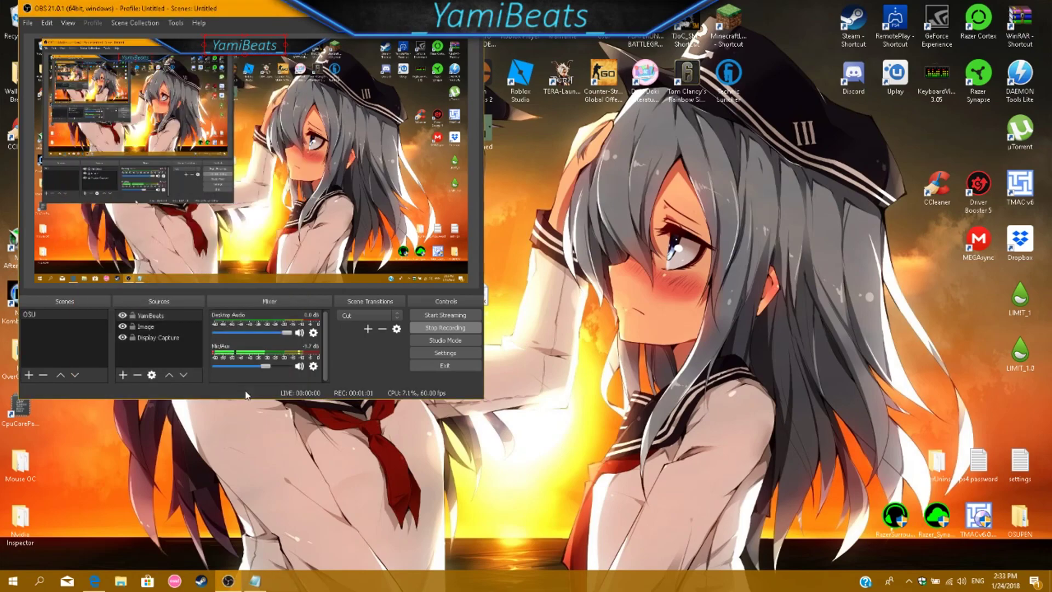
- Reopen the appearance and performance options, review the custom visual effects including Show window contents while dragging, and close the dialog
{"action": "left_click", "coordinate": [47, 580]}
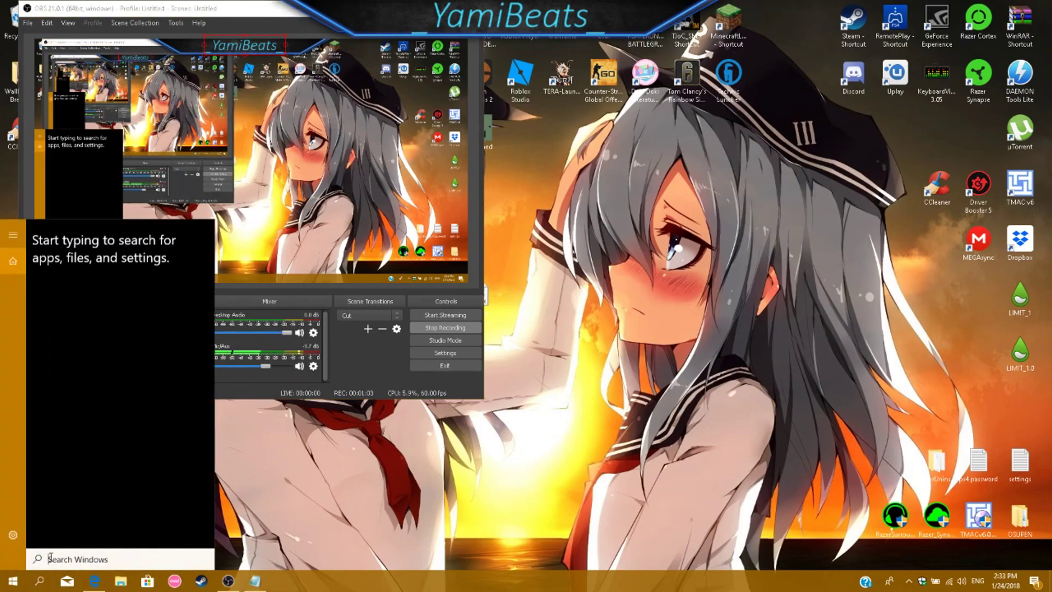
{"action": "type", "text": "pre"}
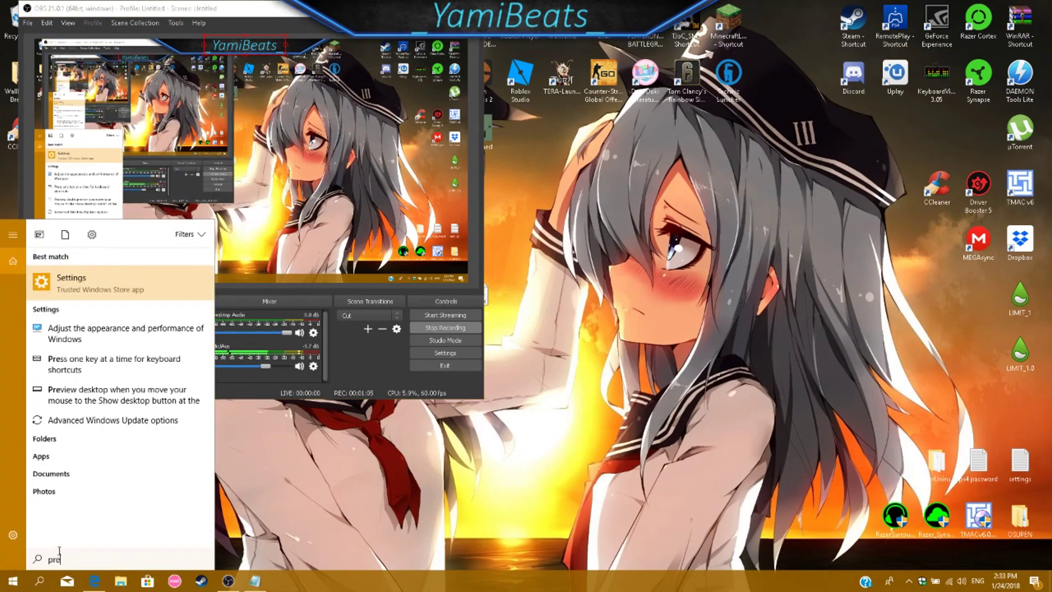
{"action": "left_click", "coordinate": [138, 341]}
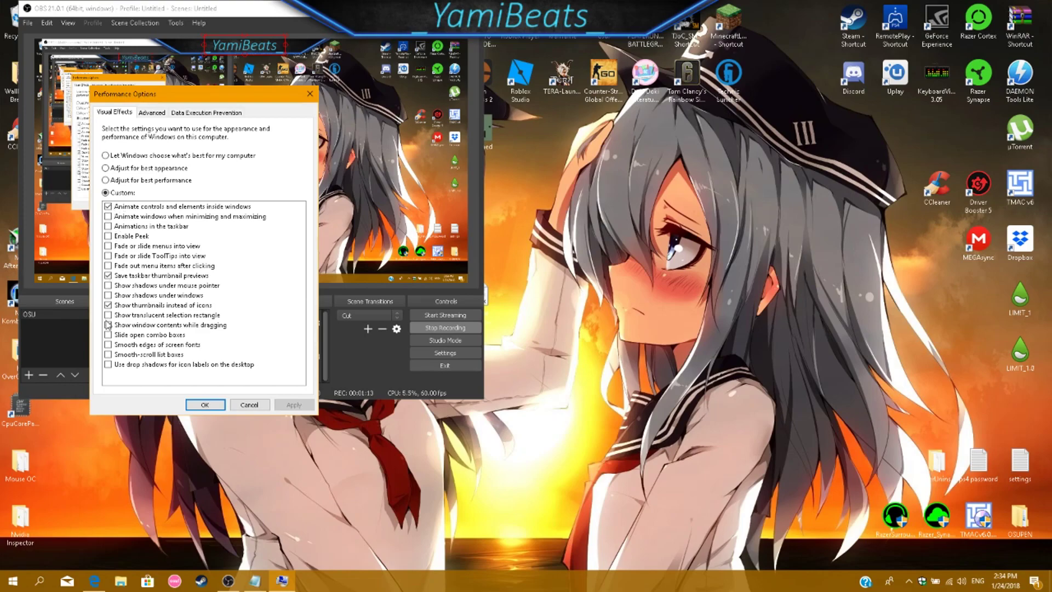
{"action": "left_click", "coordinate": [108, 325]}
{"action": "left_click", "coordinate": [525, 475]}
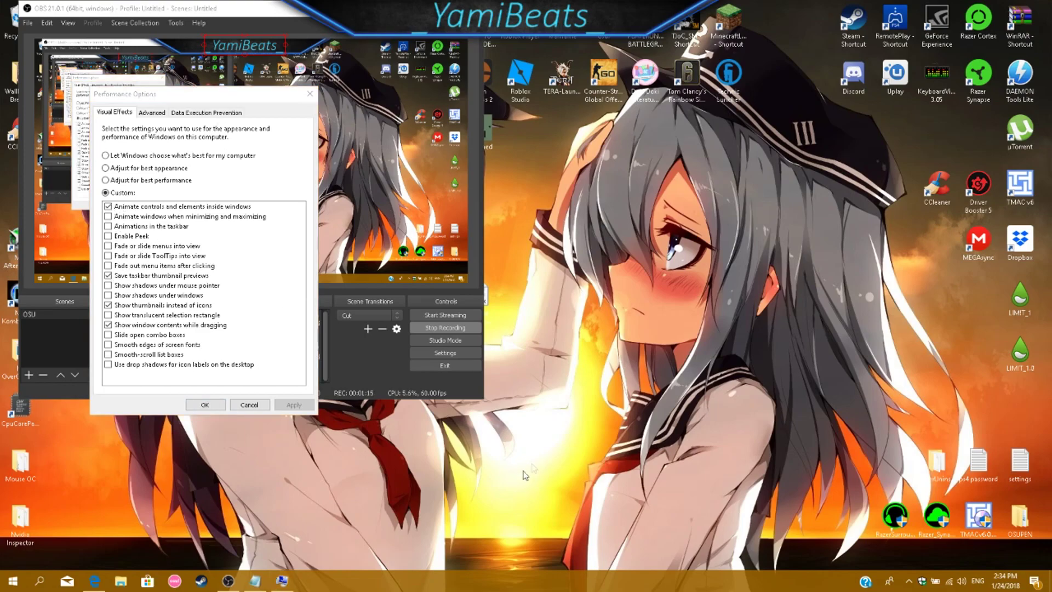
{"action": "right_click", "coordinate": [403, 319]}
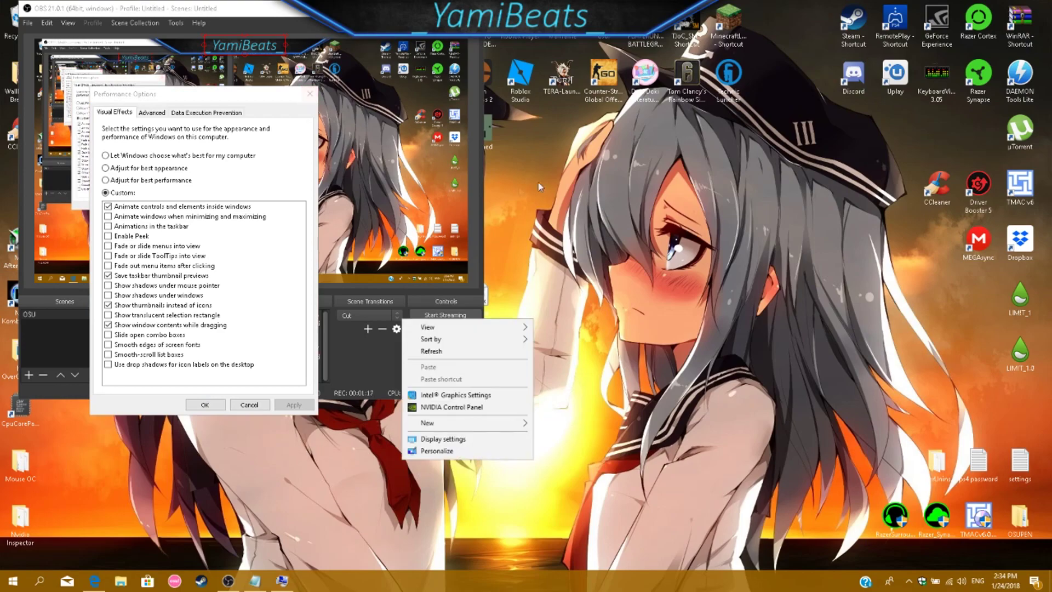
{"action": "left_click", "coordinate": [241, 94]}
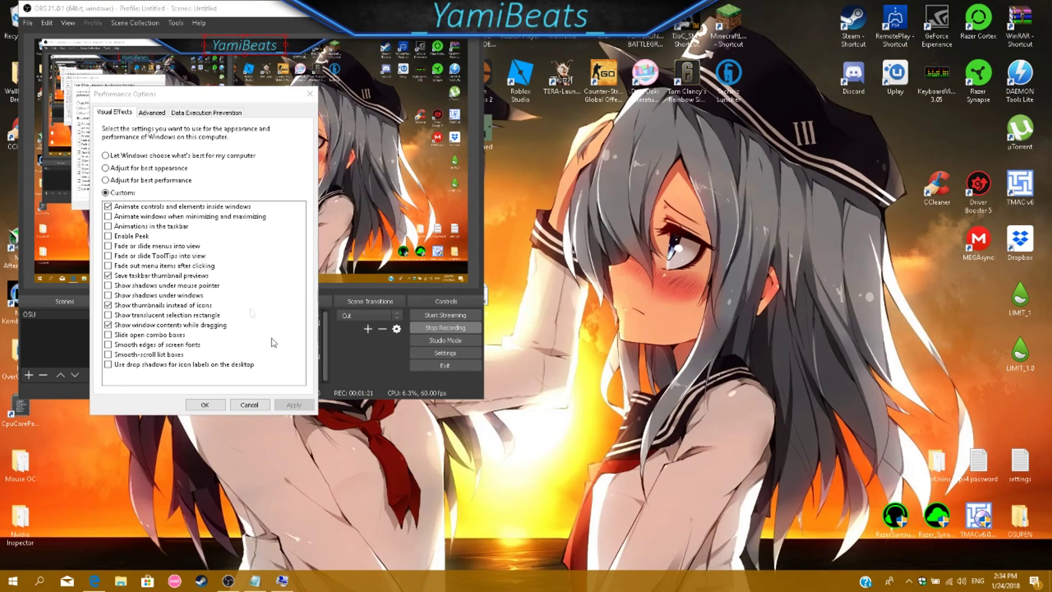
{"action": "left_click", "coordinate": [310, 94]}
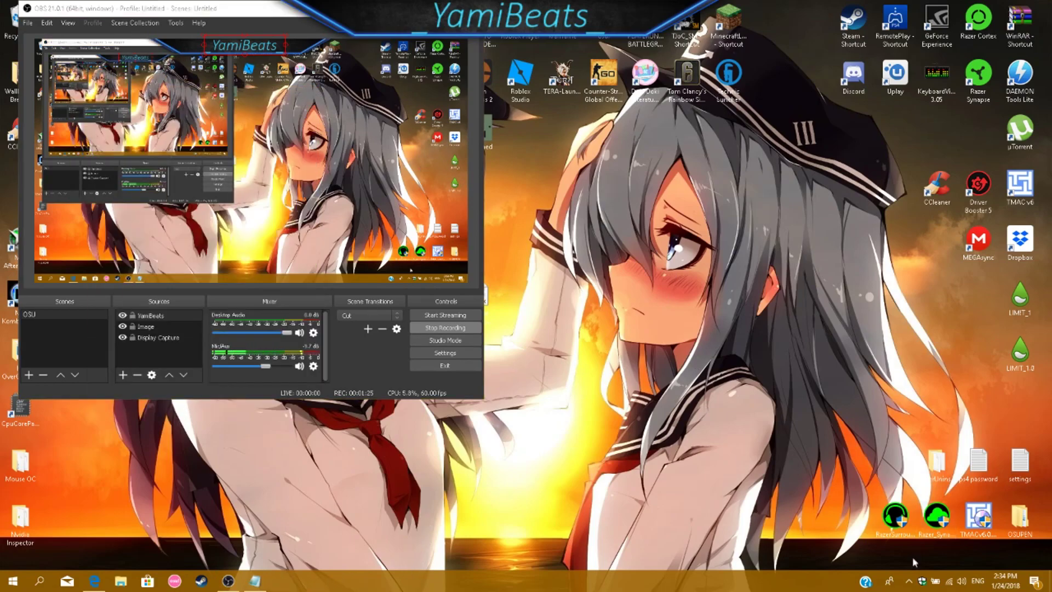
- Open a maximized File Explorer window and display the drives under This PC
{"action": "left_click", "coordinate": [908, 581]}
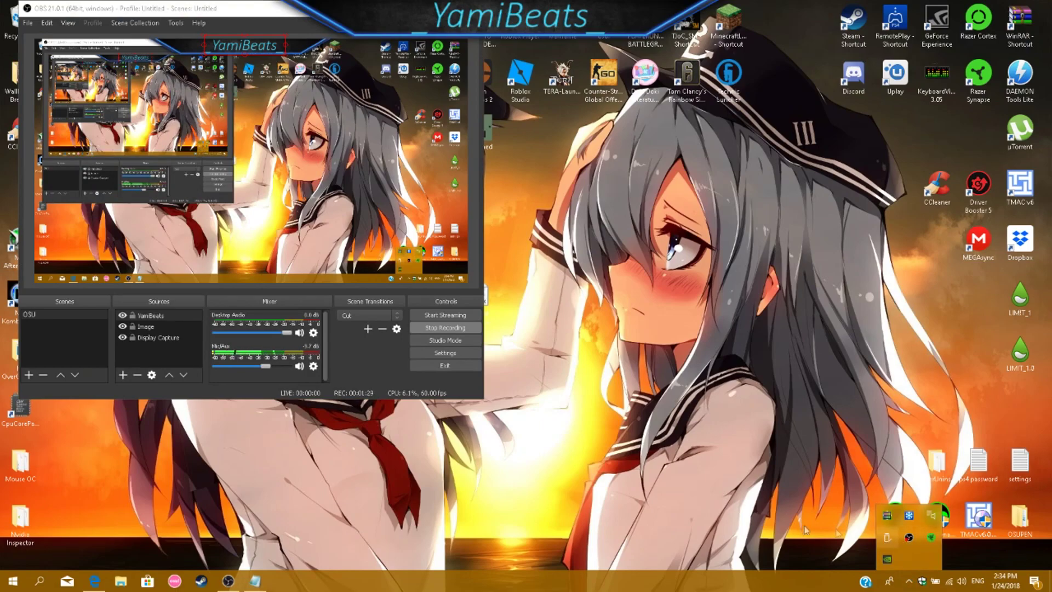
{"action": "left_click", "coordinate": [120, 582]}
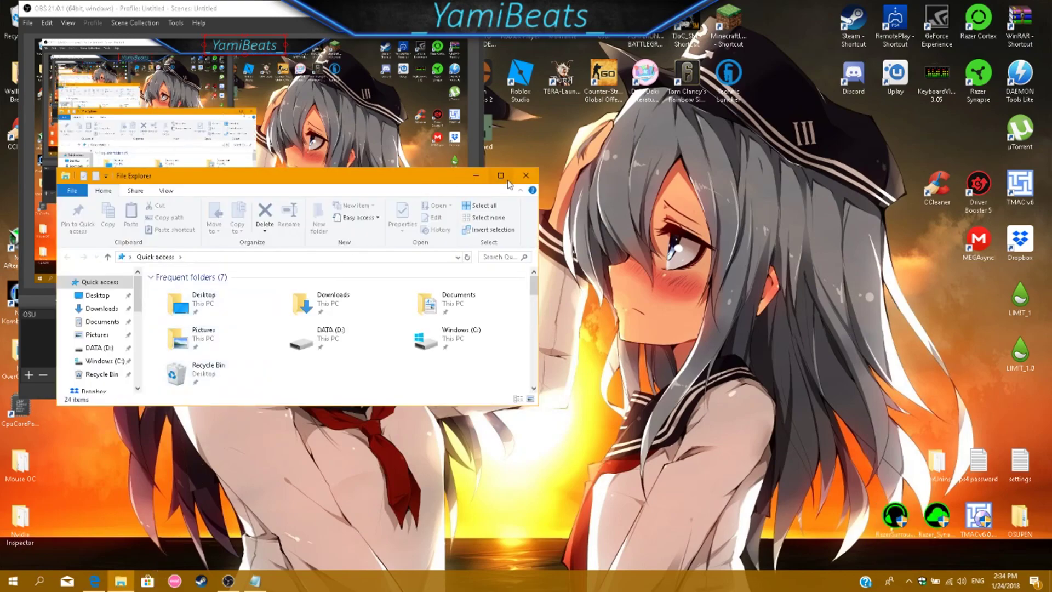
{"action": "left_click", "coordinate": [501, 176]}
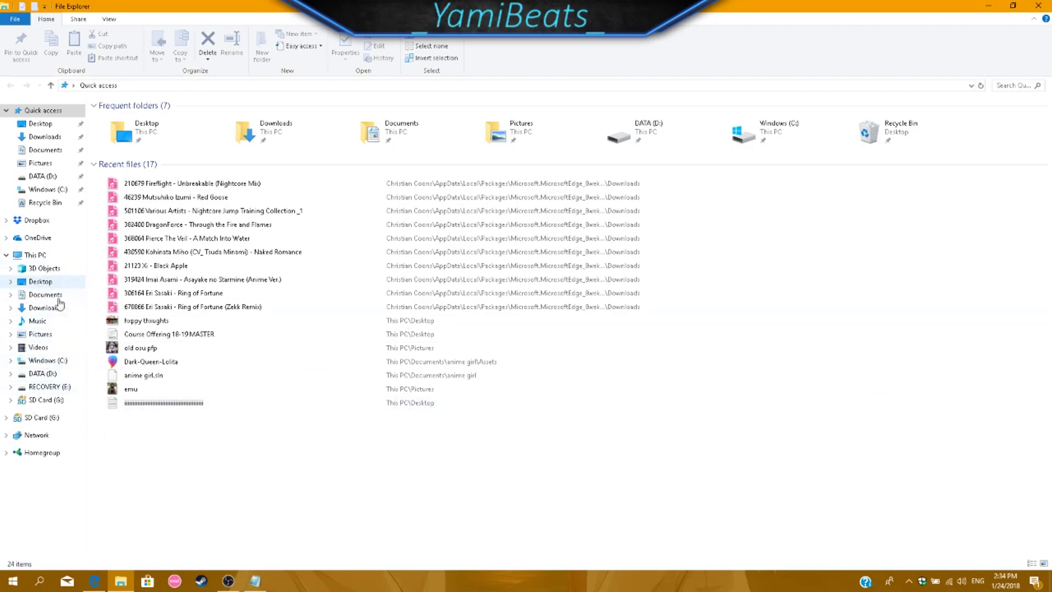
{"action": "left_click", "coordinate": [36, 255]}
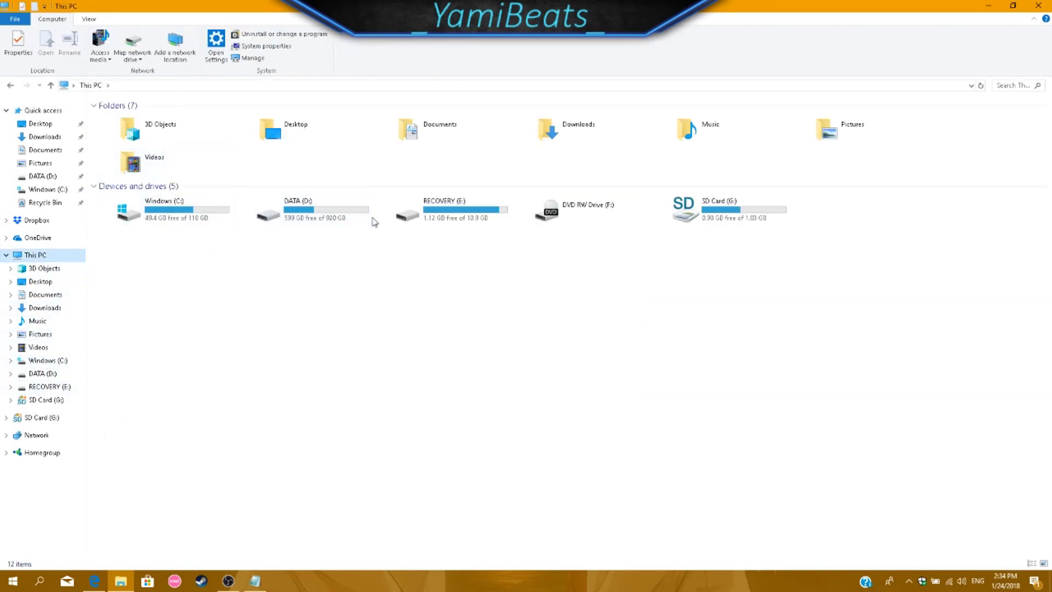
- Open the drive optimization tool from the properties of the Windows (C:) drive
{"action": "right_click", "coordinate": [186, 210]}
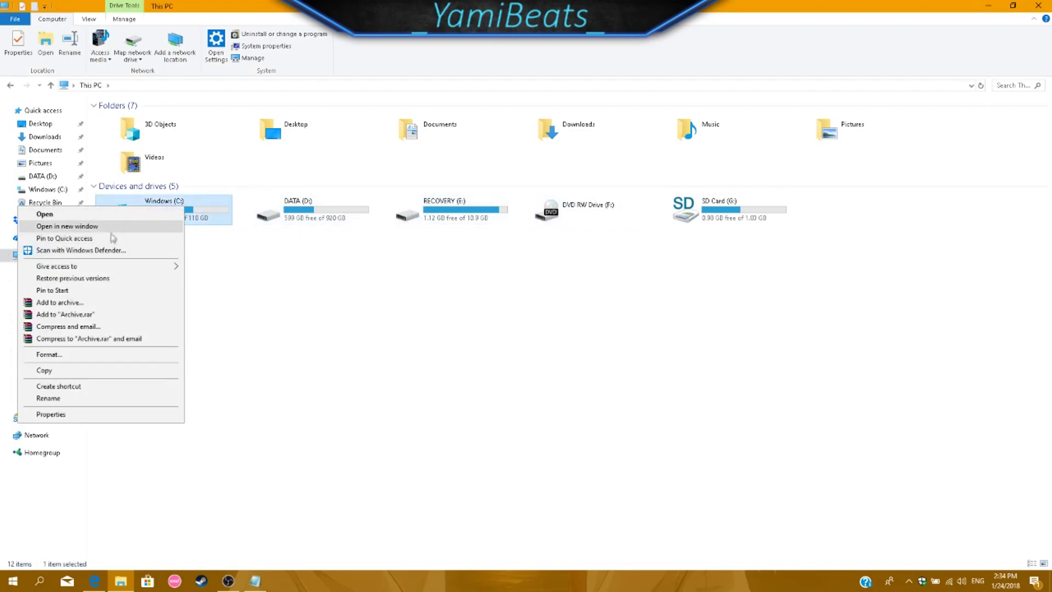
{"action": "left_click", "coordinate": [71, 414]}
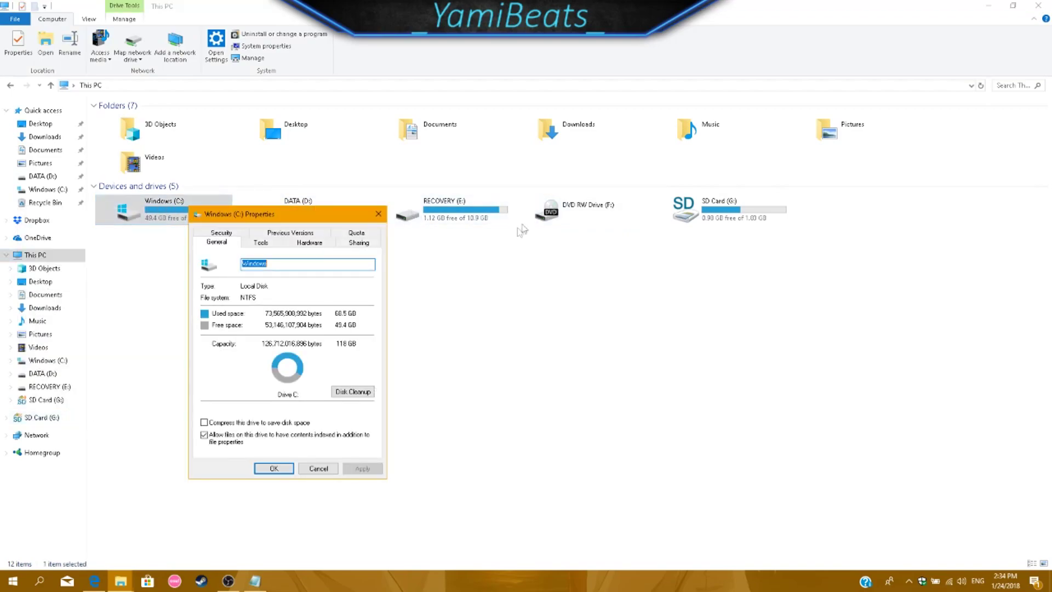
{"action": "left_click", "coordinate": [261, 243]}
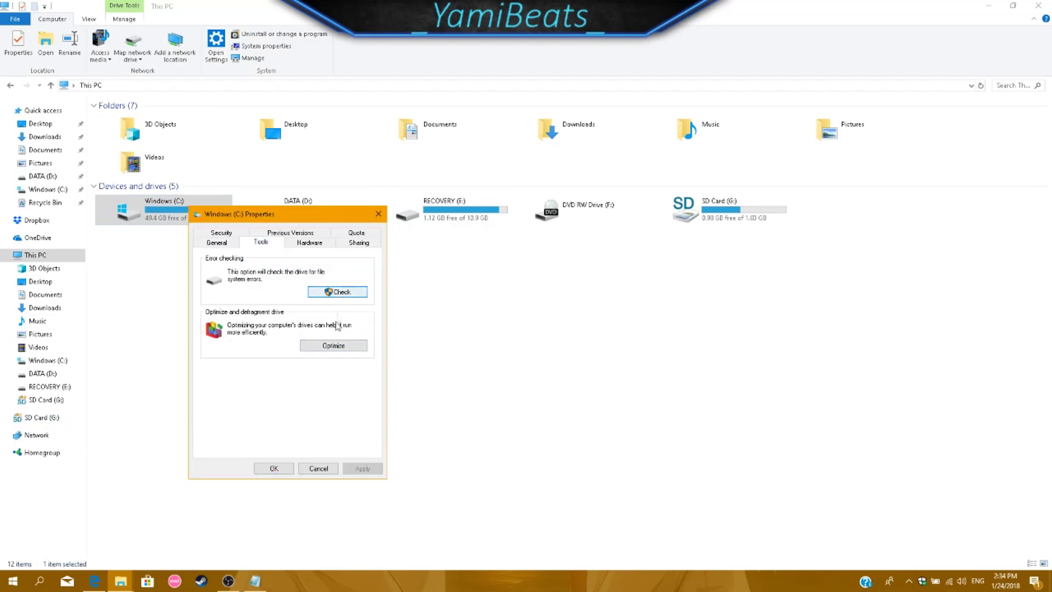
{"action": "left_click", "coordinate": [332, 346]}
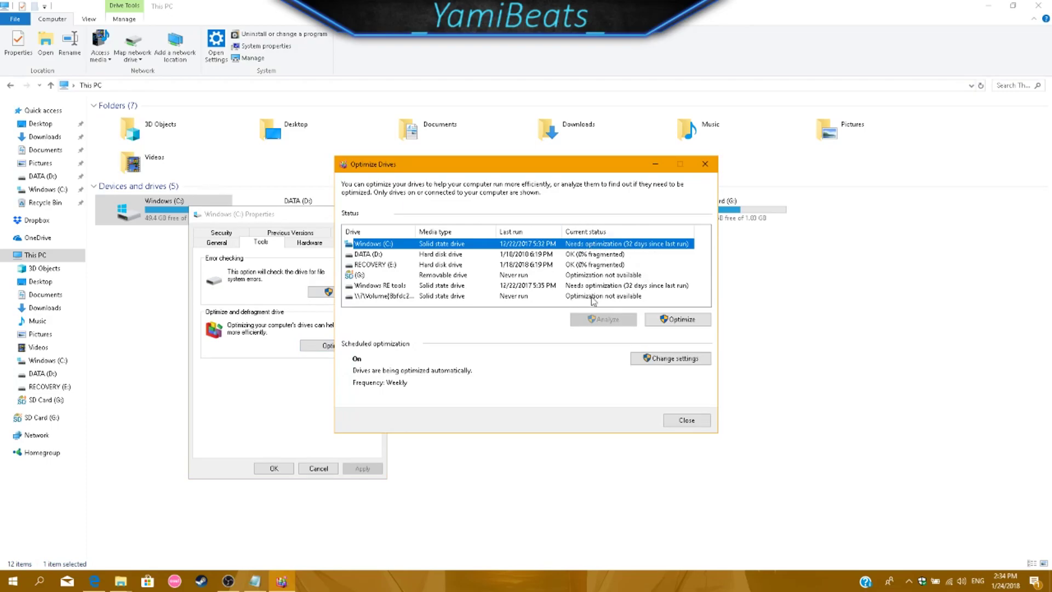
- Compare the optimization status of the Windows (C:), DATA (D:) and RECOVERY (E:) drives, closing the dialogs and minimizing File Explorer
{"action": "left_click", "coordinate": [612, 255]}
{"action": "left_click", "coordinate": [621, 244]}
{"action": "left_click", "coordinate": [607, 255]}
{"action": "left_click", "coordinate": [621, 244]}
{"action": "left_click", "coordinate": [619, 257]}
{"action": "left_click", "coordinate": [619, 264]}
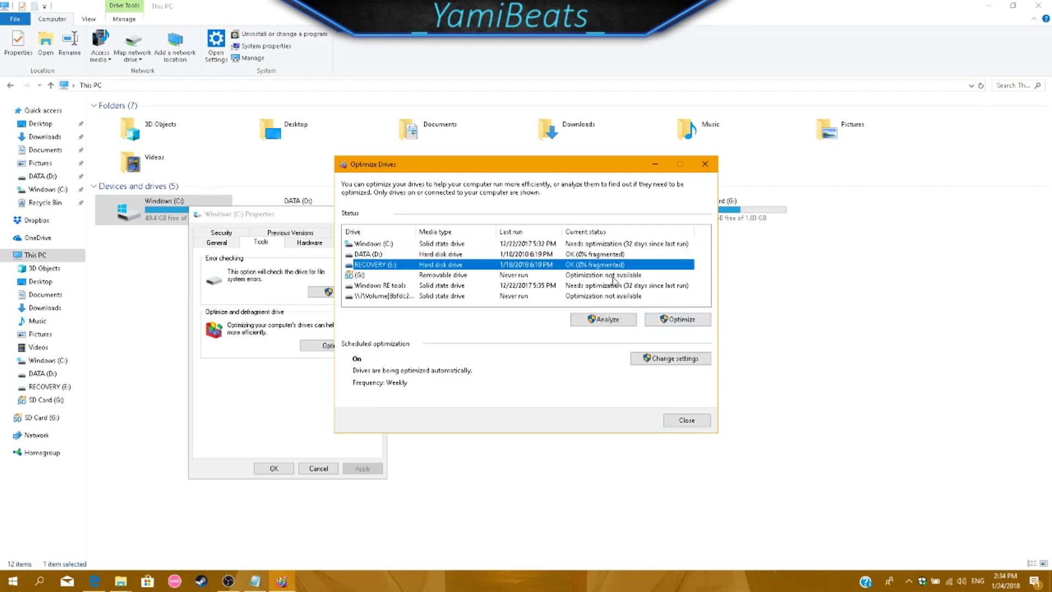
{"action": "left_click", "coordinate": [612, 245]}
{"action": "left_click", "coordinate": [601, 256]}
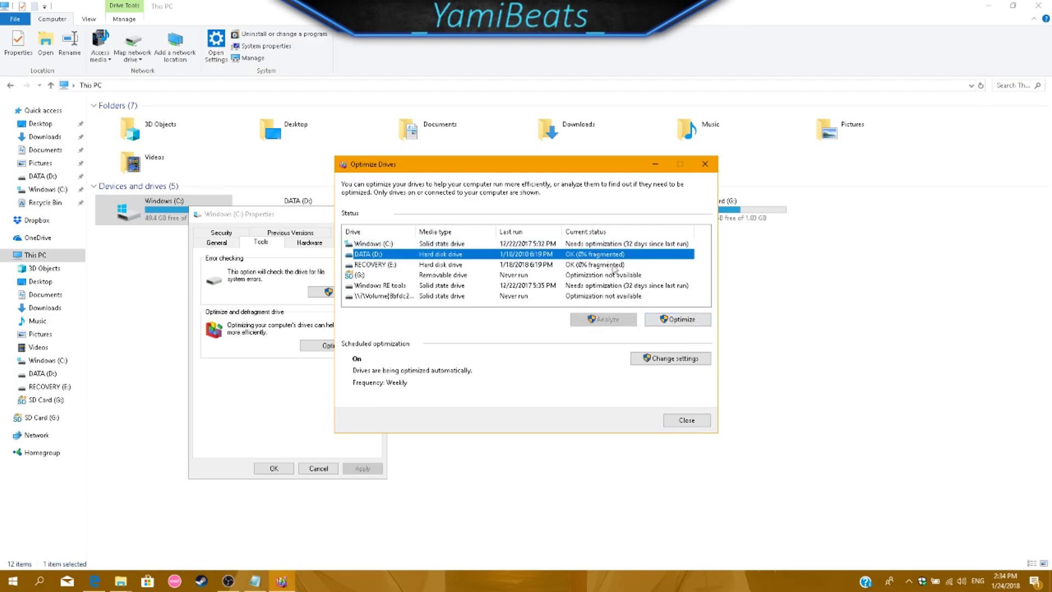
{"action": "key", "text": "Up"}
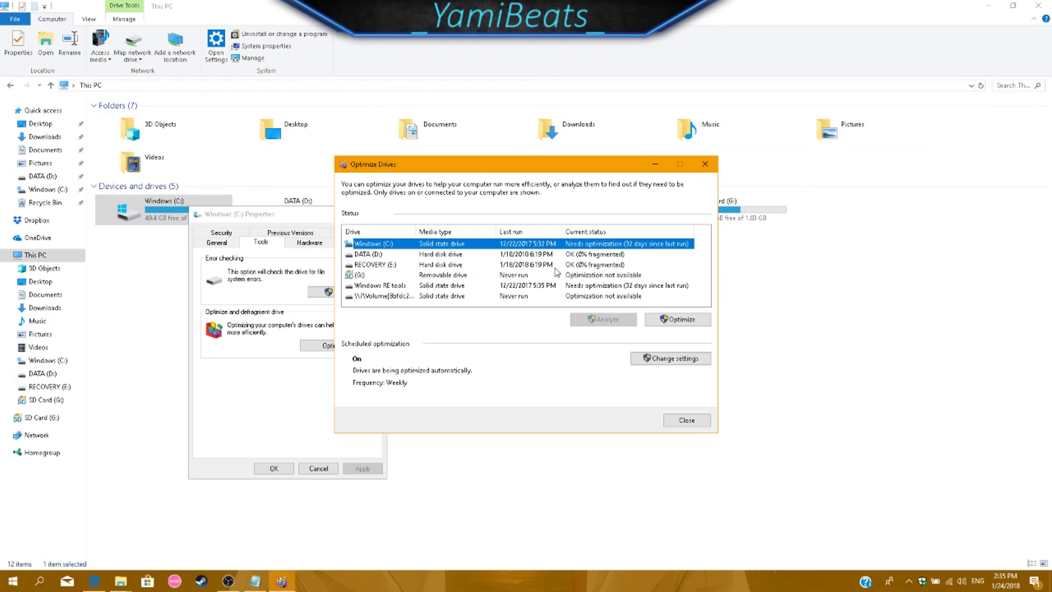
{"action": "left_click", "coordinate": [702, 423]}
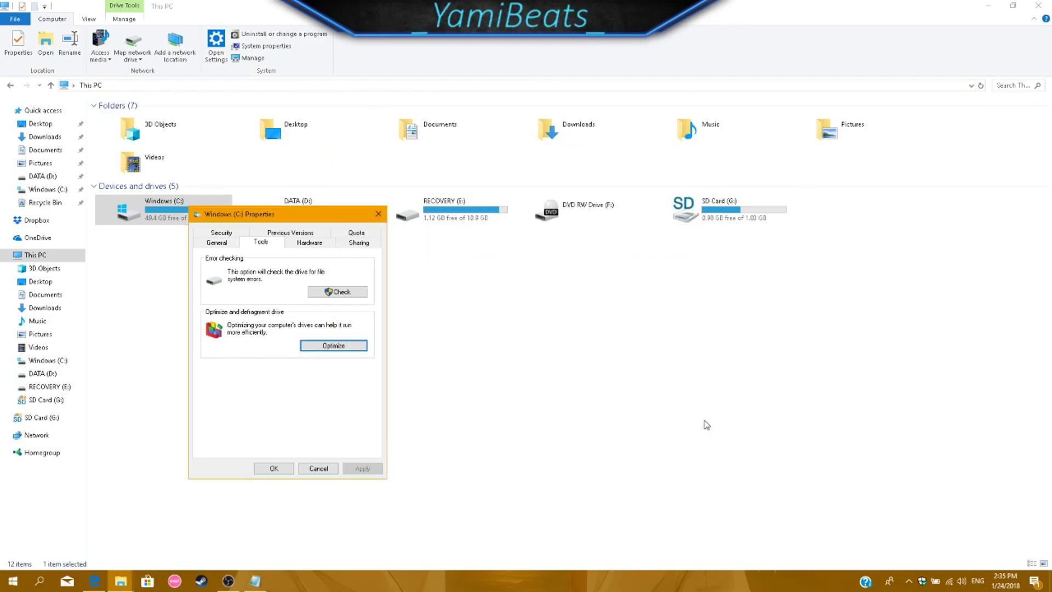
{"action": "left_click", "coordinate": [378, 215]}
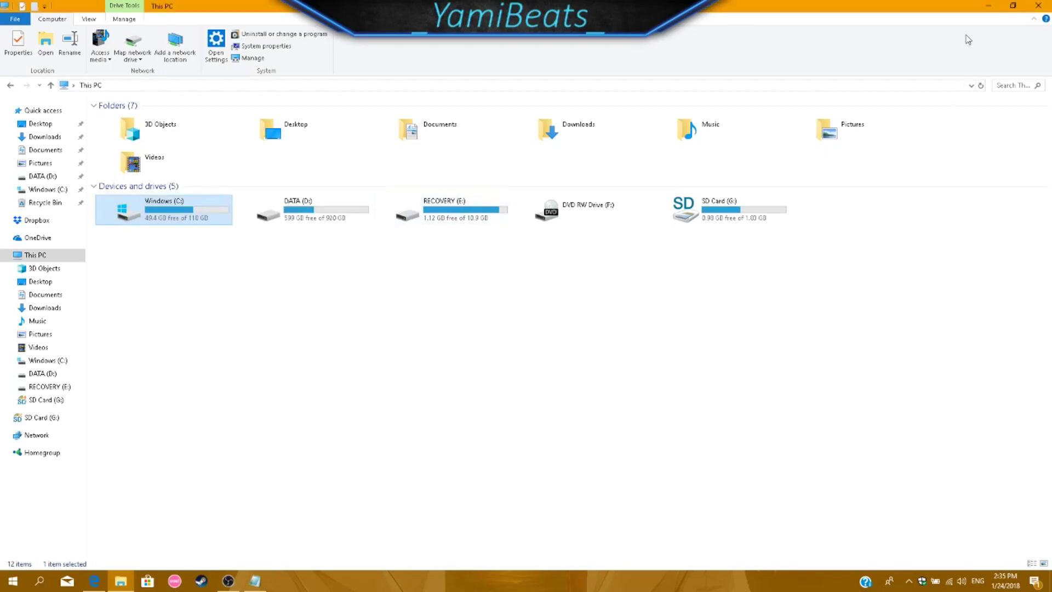
{"action": "left_click", "coordinate": [988, 5]}
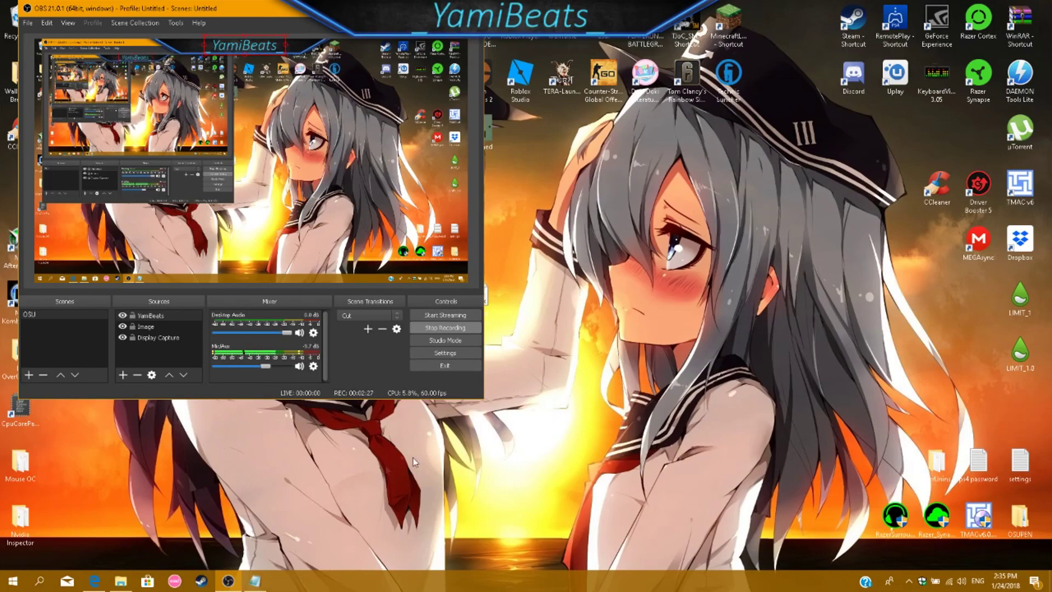
- Save the osu! configuration file in Notepad while closing it, and move the OBS window toward the middle of the desktop
{"action": "left_click", "coordinate": [257, 581]}
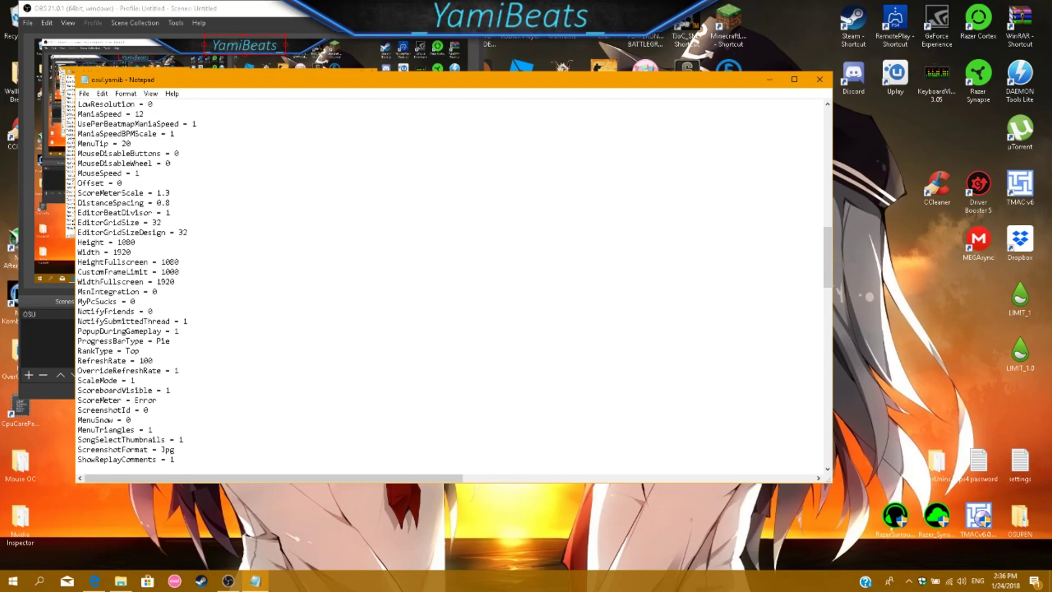
{"action": "left_click", "coordinate": [820, 80]}
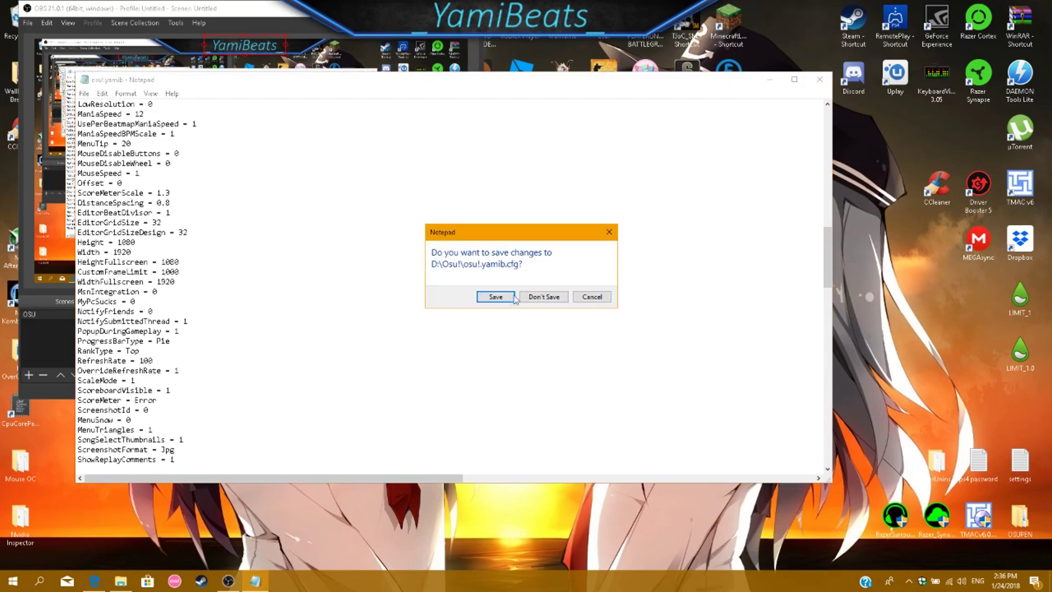
{"action": "left_click", "coordinate": [501, 297]}
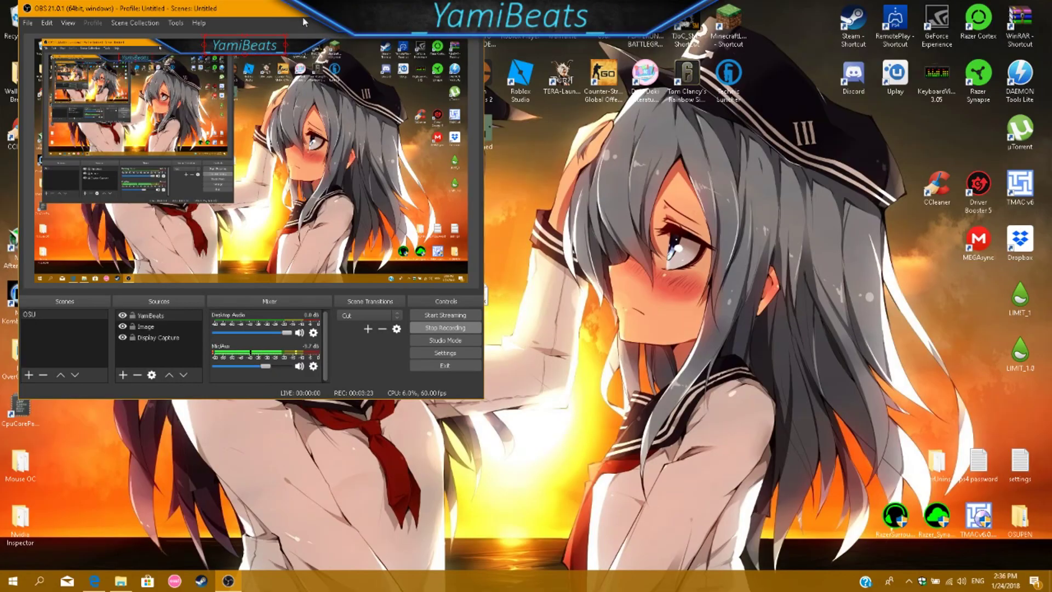
{"action": "left_click_drag", "start_coordinate": [307, 16], "coordinate": [534, 99]}
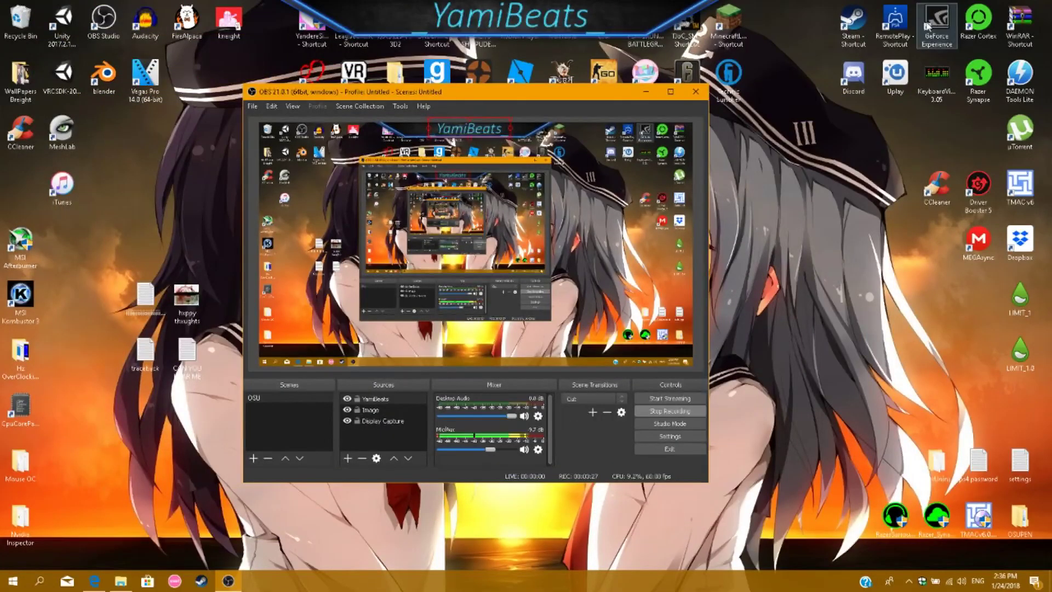
- Open GeForce Experience, check for graphics driver updates, and close the program
{"action": "left_click", "coordinate": [937, 25]}
{"action": "left_click", "coordinate": [1041, 255]}
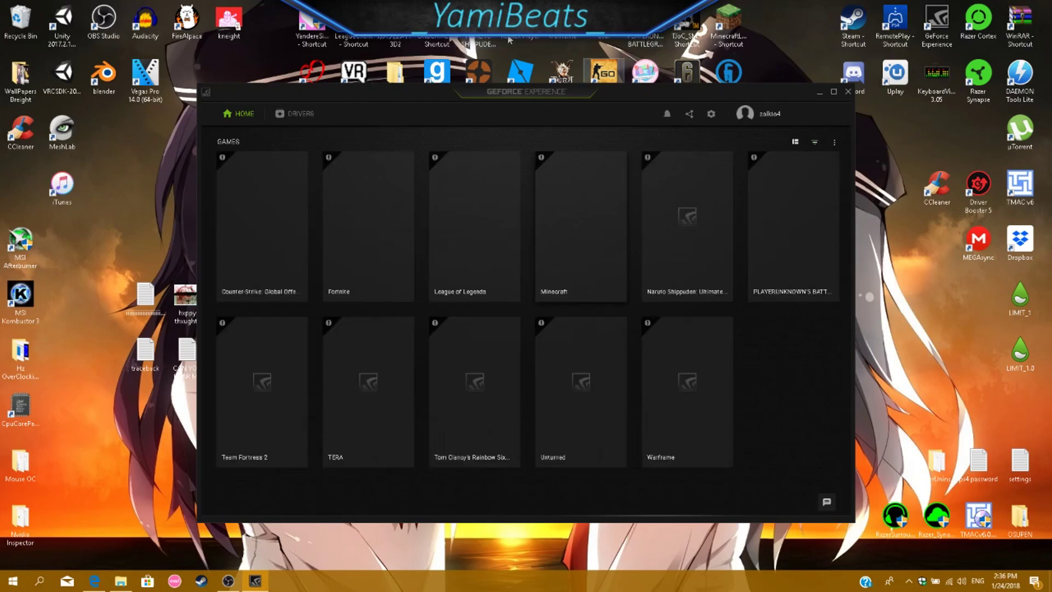
{"action": "left_click", "coordinate": [285, 115]}
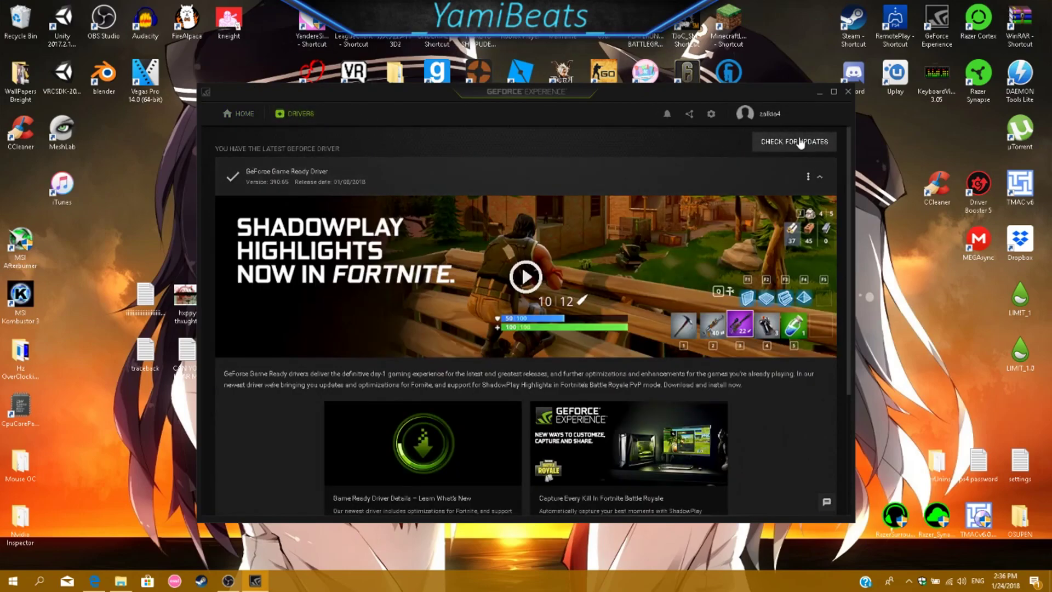
{"action": "left_click", "coordinate": [781, 144]}
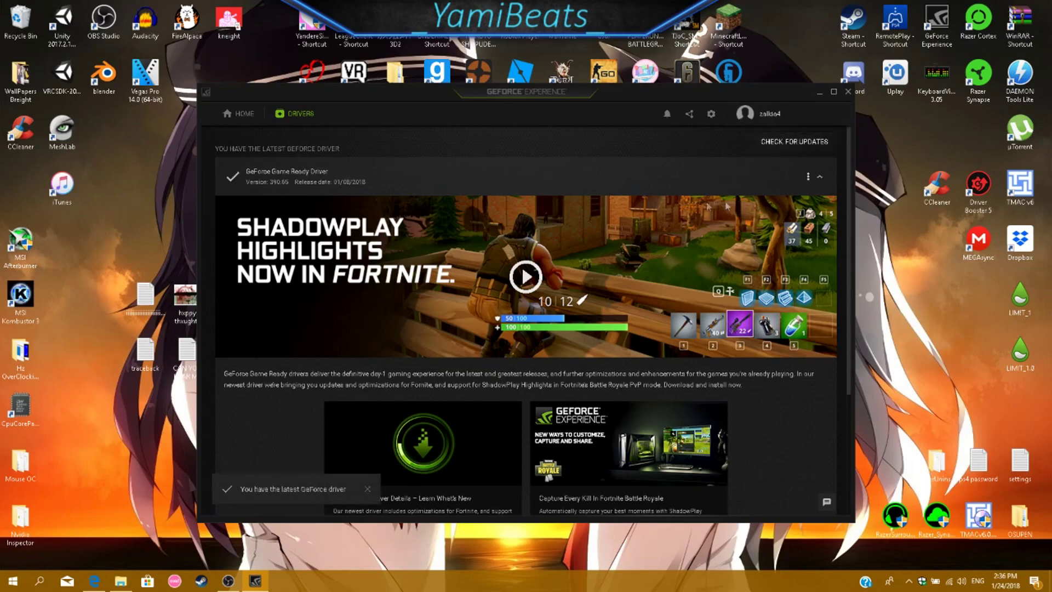
{"action": "left_click", "coordinate": [844, 93]}
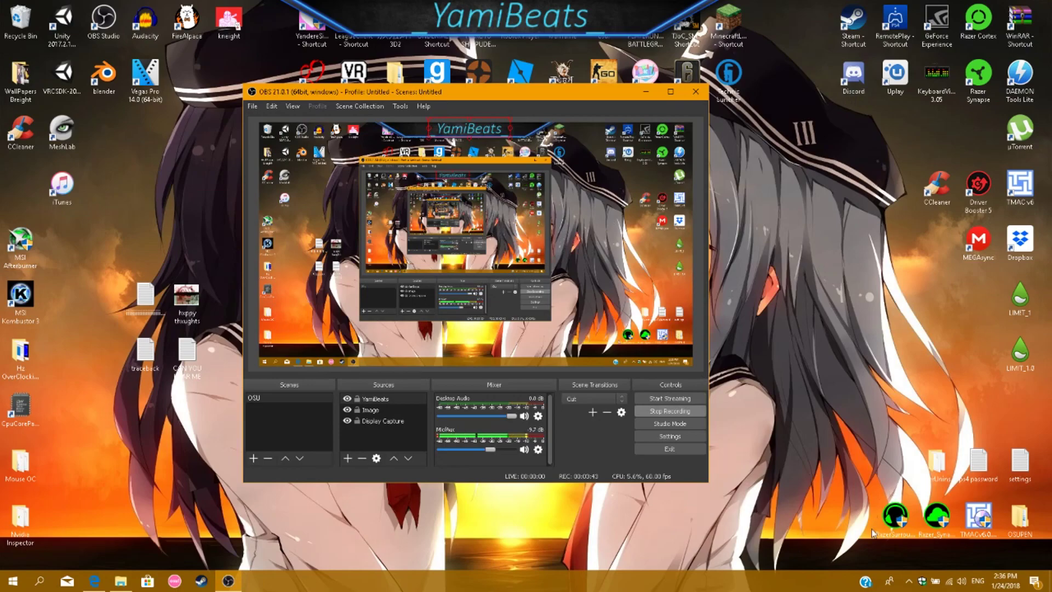
- Switch to Microsoft Edge and search the web for "intel driver updater" in a new tab
{"action": "left_click", "coordinate": [910, 581]}
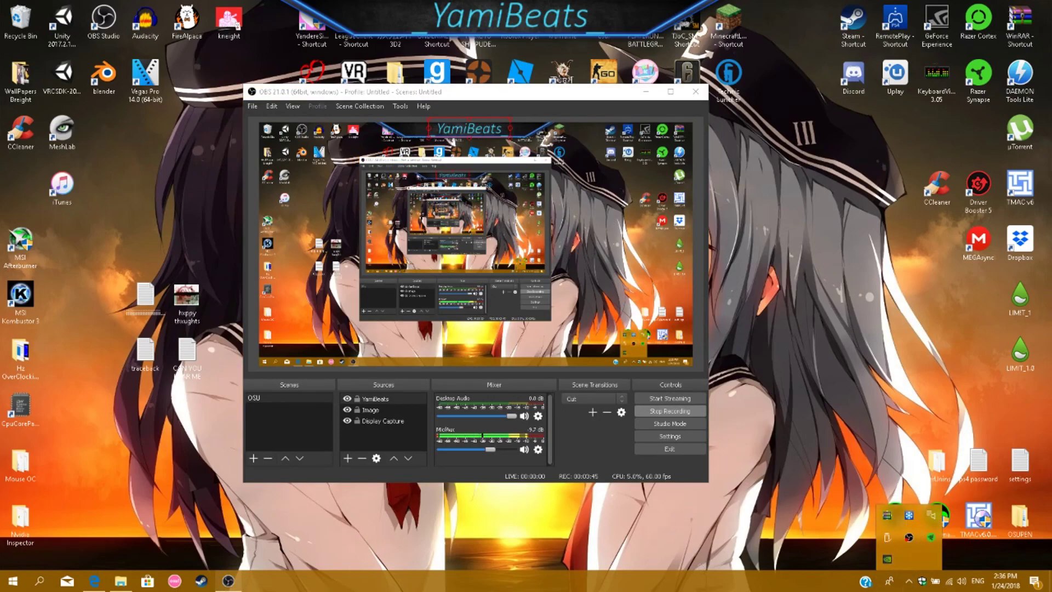
{"action": "left_click", "coordinate": [94, 581]}
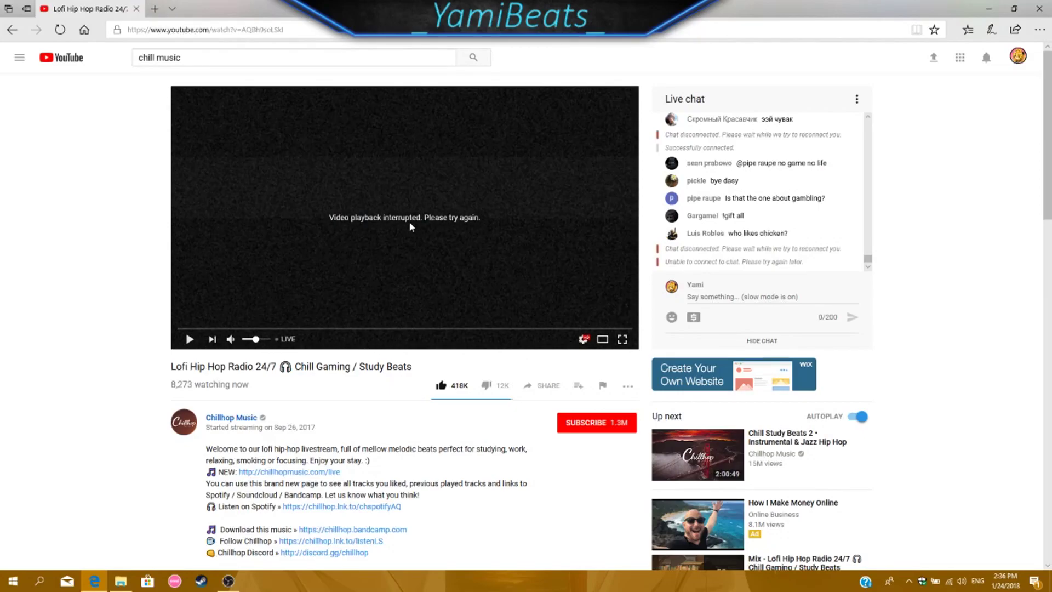
{"action": "left_click", "coordinate": [155, 9]}
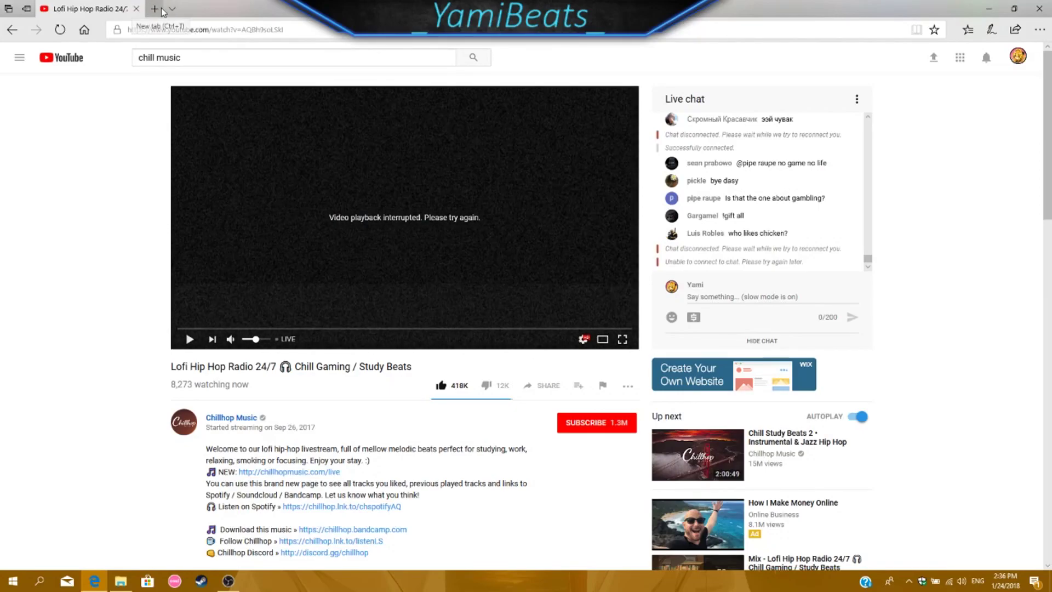
{"action": "type", "text": "inte"}
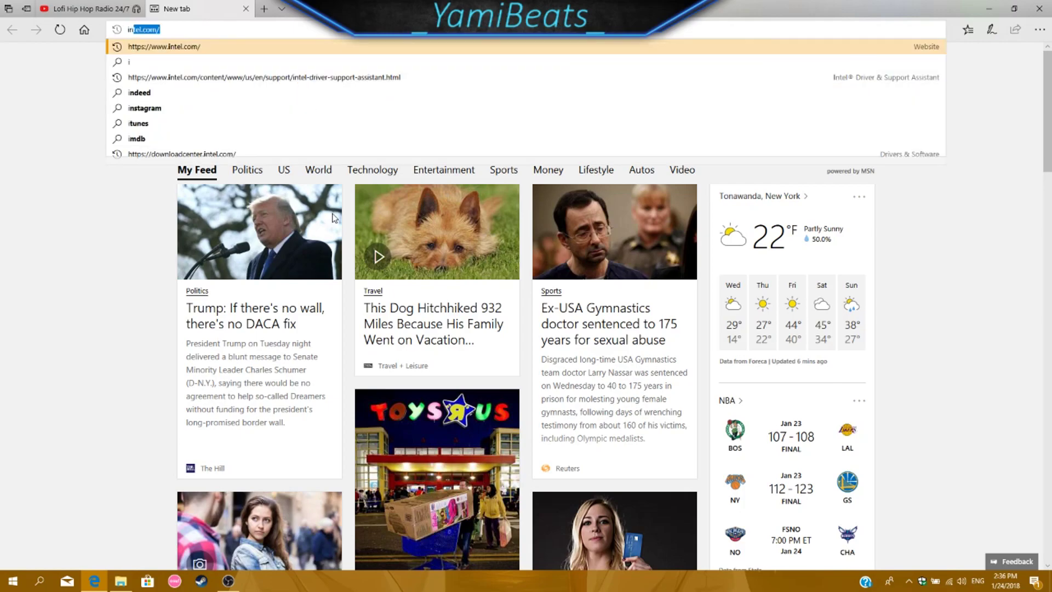
{"action": "type", "text": "l driver"}
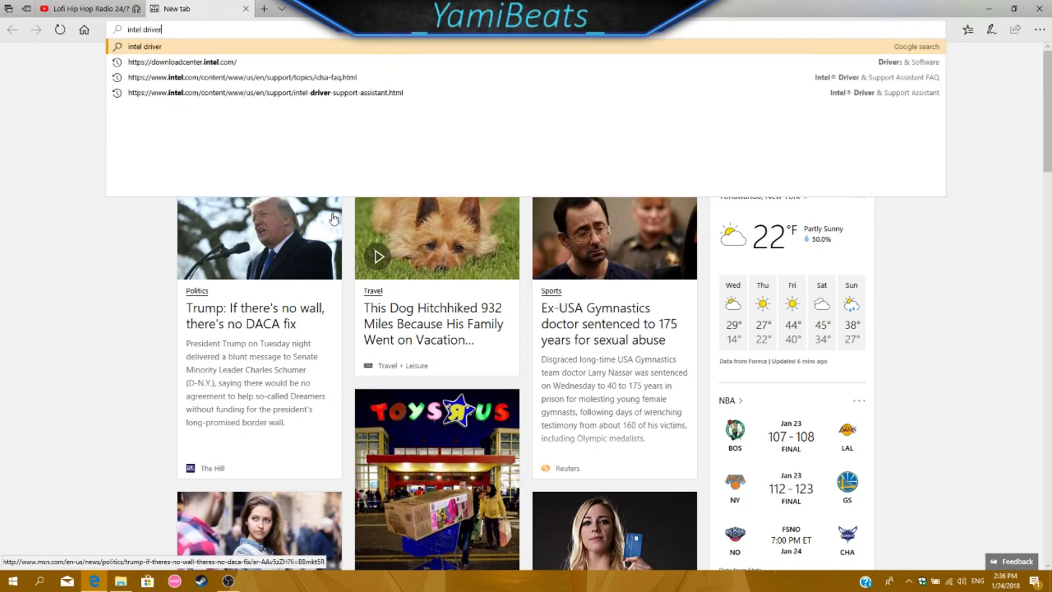
{"action": "type", "text": " updater"}
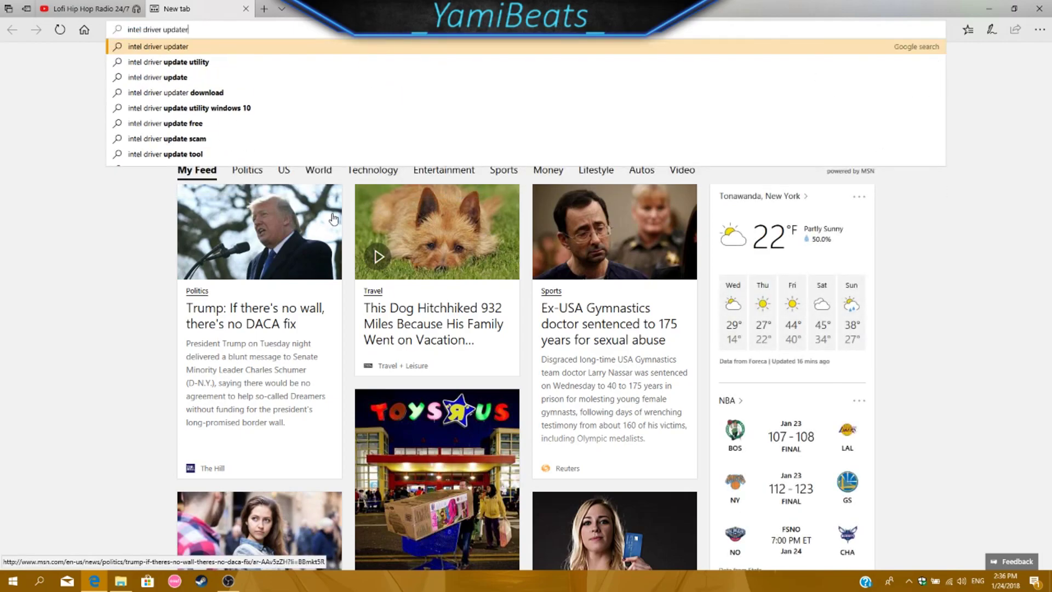
{"action": "key", "text": "Return"}
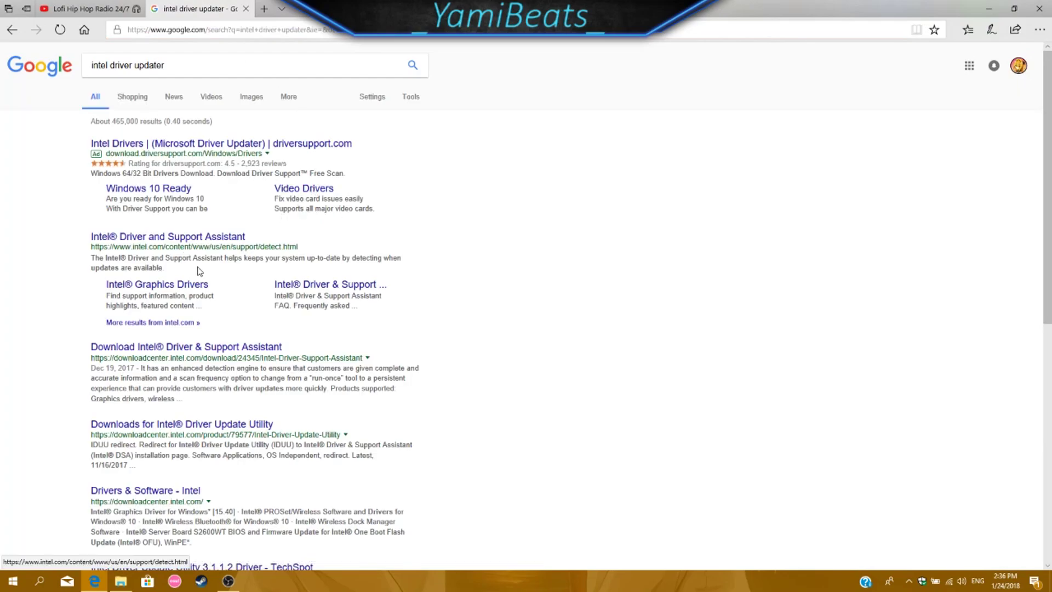
- Request the Intel Driver & Support Assistant installer from Intel's download page, accept the license terms, and cancel the download
{"action": "left_click", "coordinate": [186, 348]}
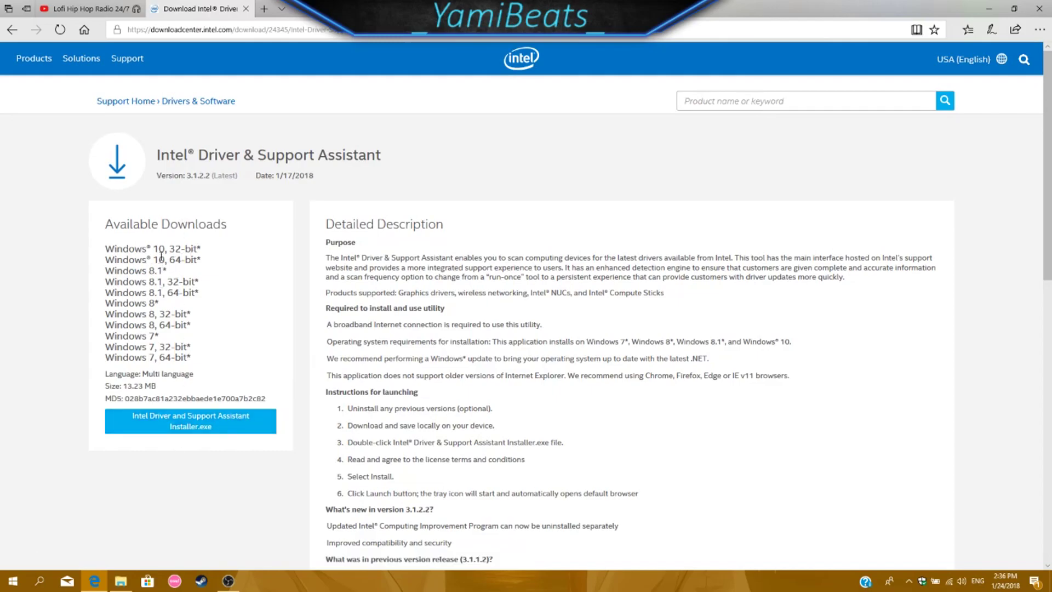
{"action": "left_click", "coordinate": [234, 421]}
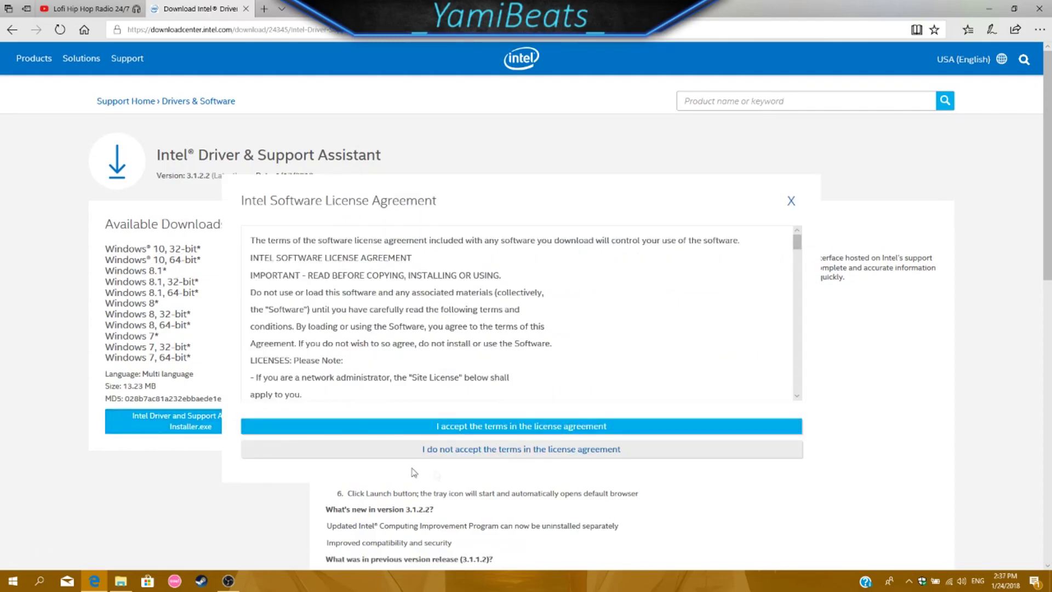
{"action": "left_click", "coordinate": [531, 430]}
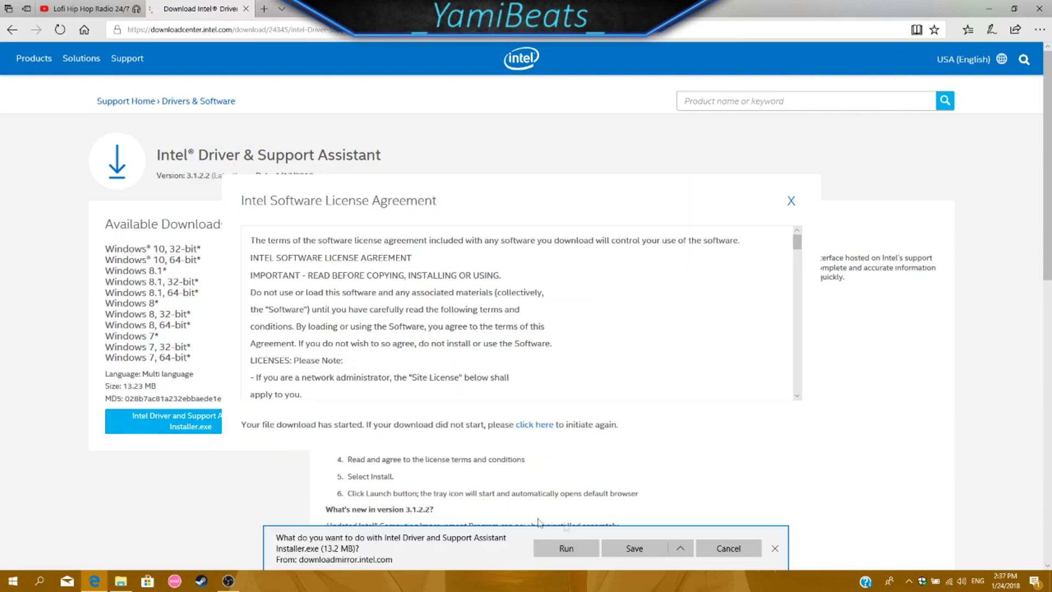
{"action": "left_click", "coordinate": [742, 550]}
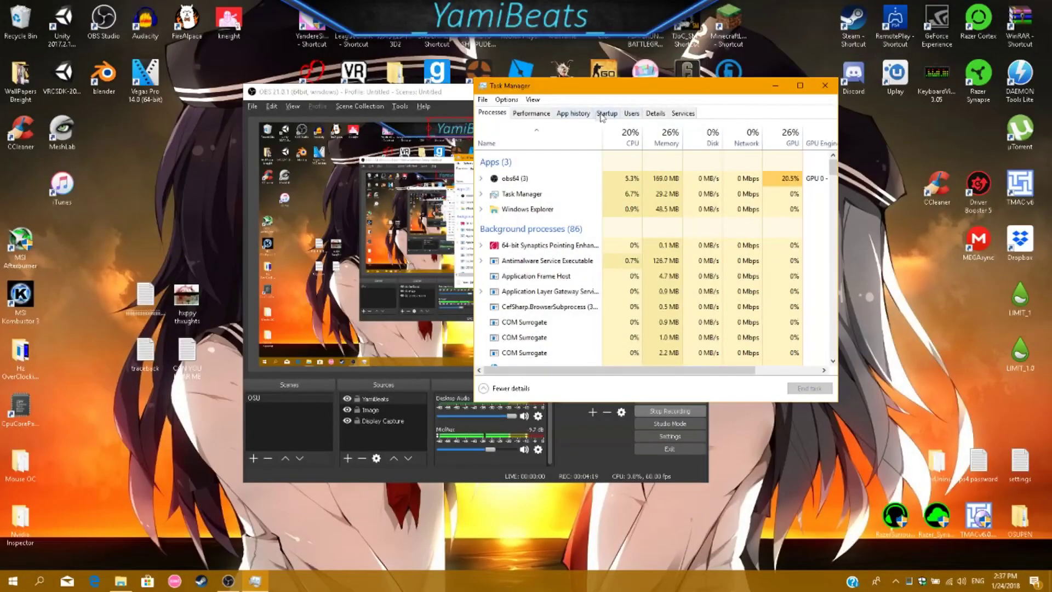
- Review the startup programs and their startup impact in Task Manager, and close it
{"action": "left_click", "coordinate": [607, 112]}
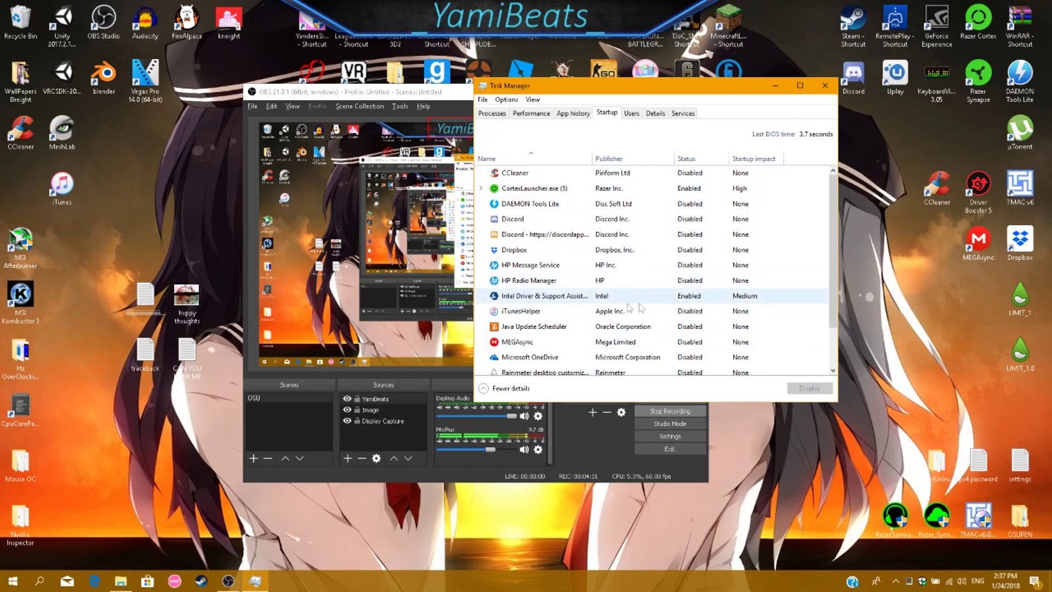
{"action": "left_click", "coordinate": [825, 86]}
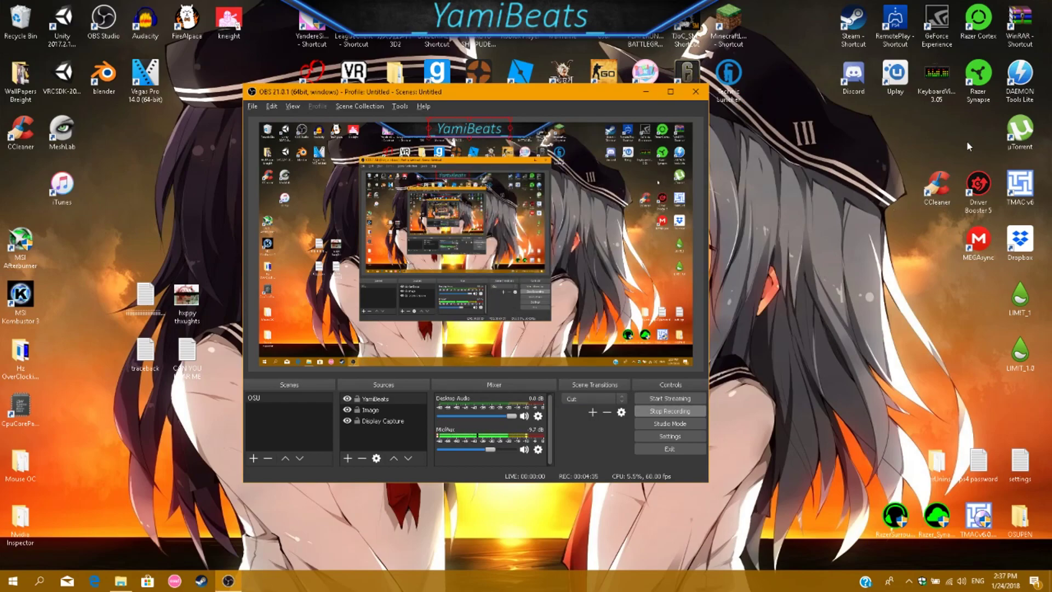
- Open Driver Booster 5 from the desktop and display the list of outdated device drivers
{"action": "left_click_drag", "start_coordinate": [962, 140], "coordinate": [990, 168]}
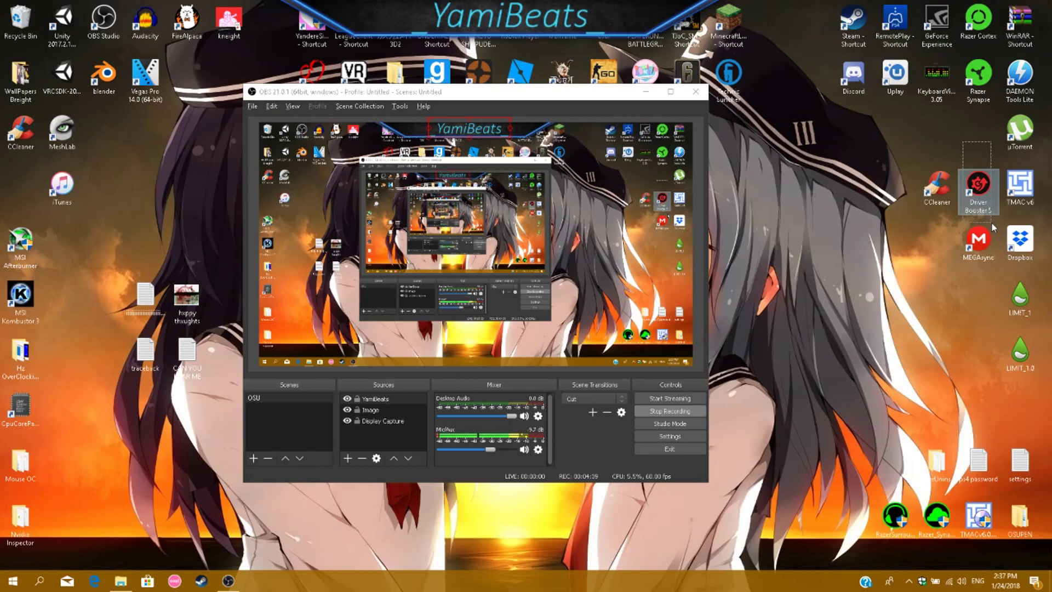
{"action": "mouse_move", "coordinate": [993, 222]}
{"action": "left_mouse_down"}
{"action": "mouse_move", "coordinate": [986, 236]}
{"action": "mouse_move", "coordinate": [995, 229]}
{"action": "left_mouse_up"}
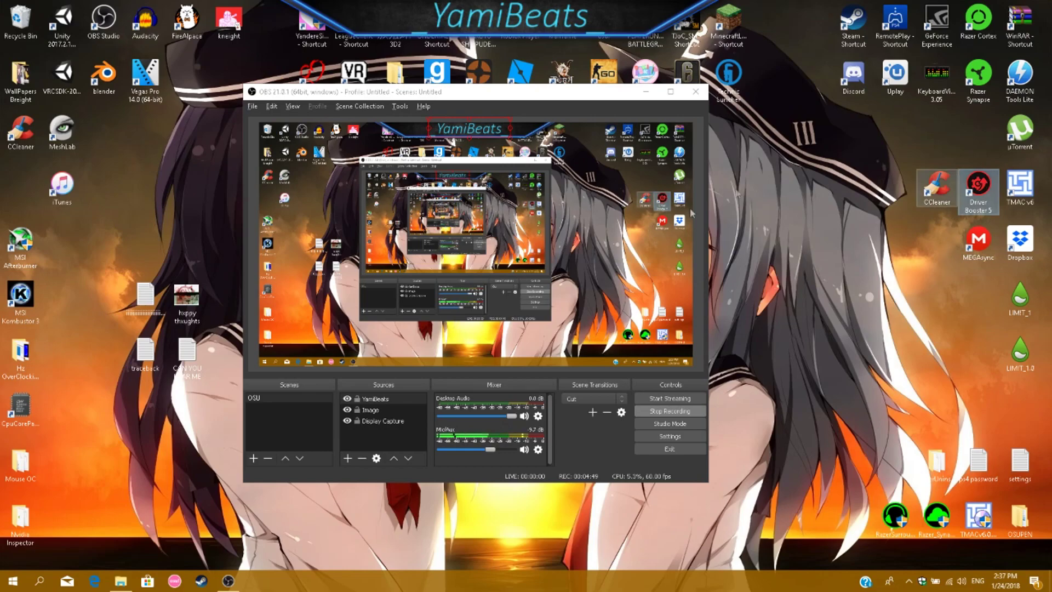
{"action": "left_click", "coordinate": [909, 580]}
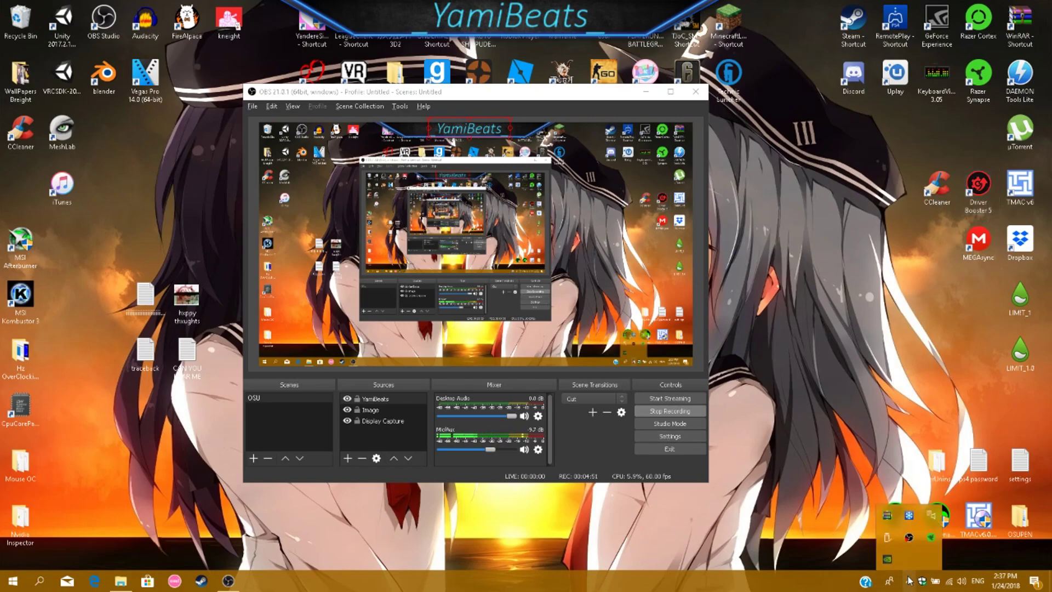
{"action": "left_click", "coordinate": [916, 565]}
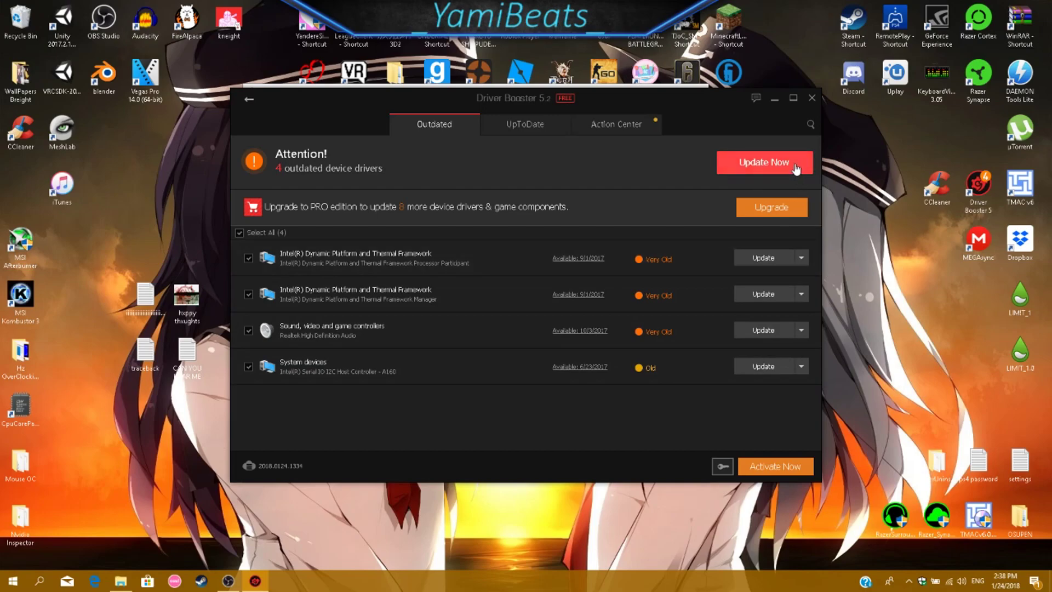
- Start updating all four outdated device drivers in Driver Booster and switch to the OBS window
{"action": "left_click", "coordinate": [764, 162]}
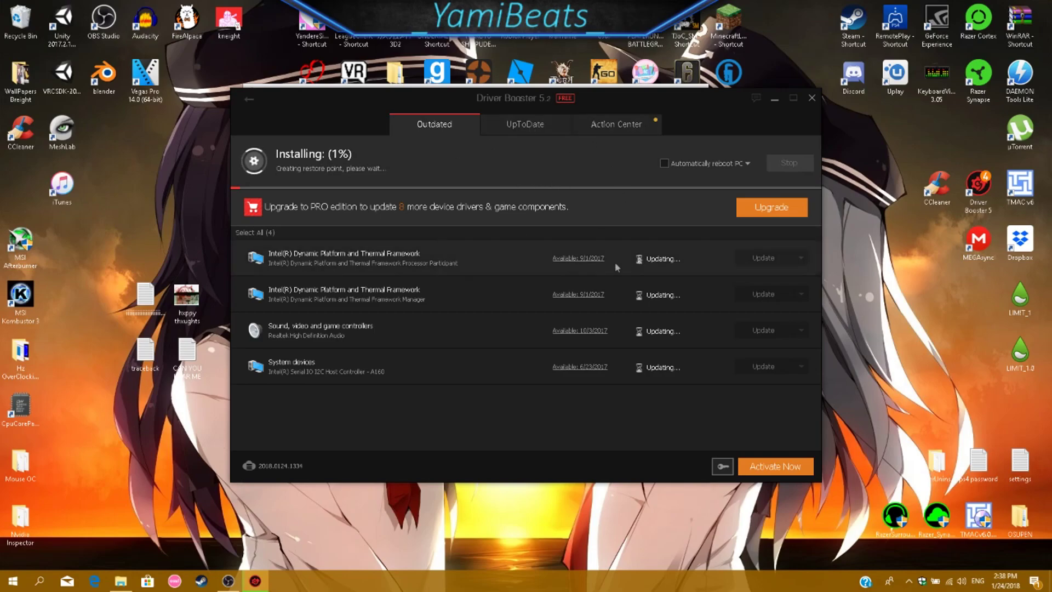
{"action": "left_click", "coordinate": [236, 580]}
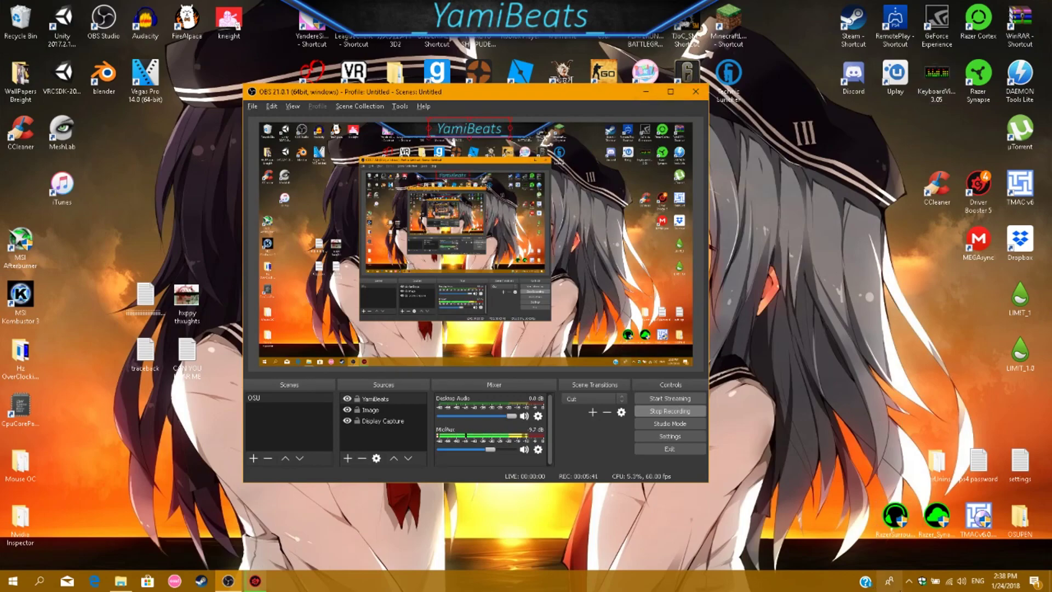
- Review the hidden background programs in the system tray and the exit options of the Razer tray icon
{"action": "left_click", "coordinate": [909, 581]}
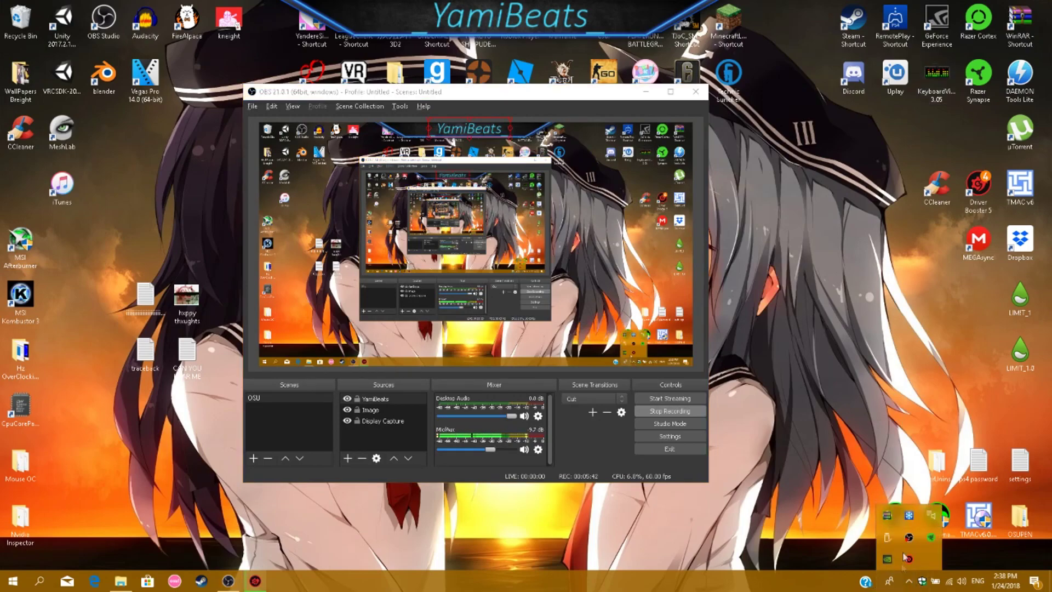
{"action": "right_click", "coordinate": [931, 538]}
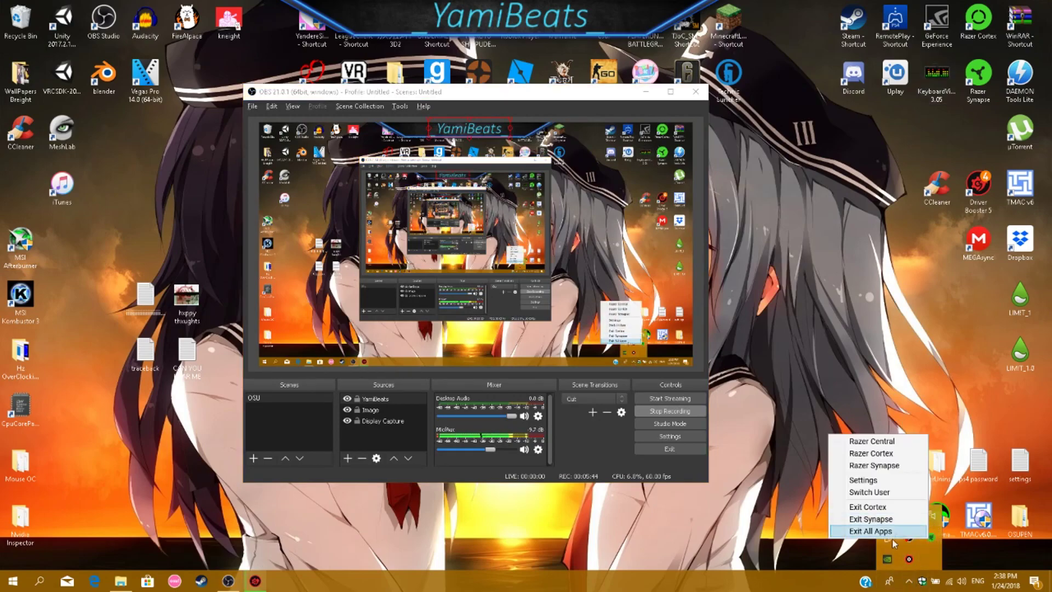
{"action": "left_click", "coordinate": [928, 554]}
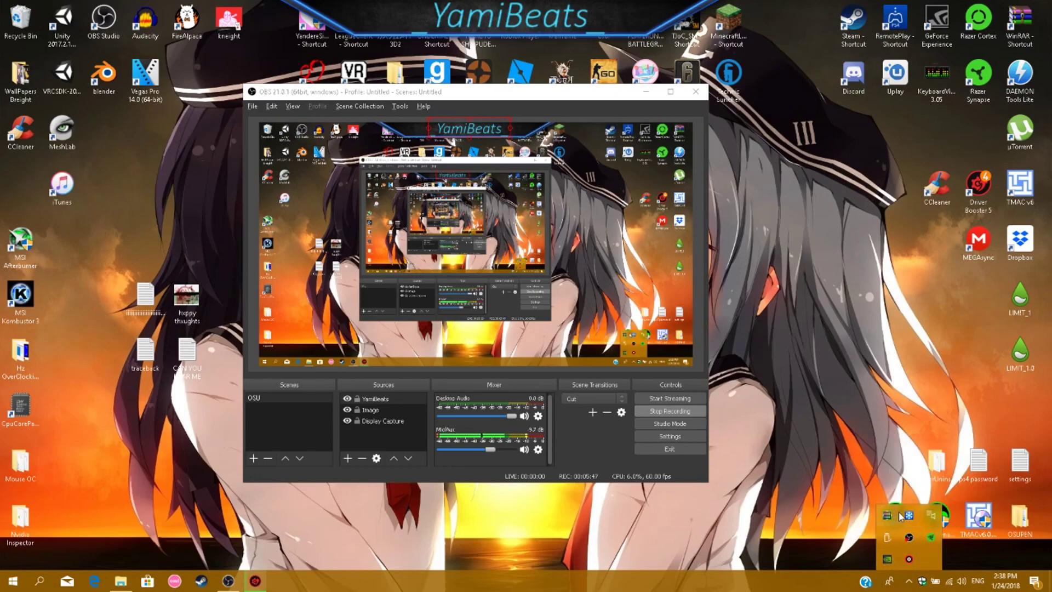
{"action": "left_click", "coordinate": [397, 542]}
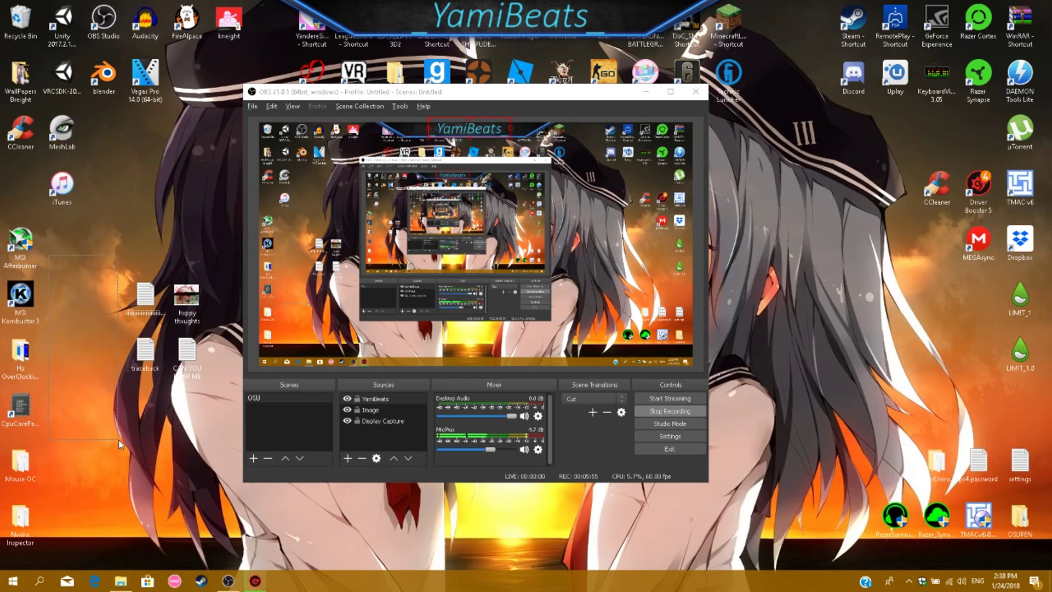
{"action": "left_click_drag", "start_coordinate": [119, 440], "coordinate": [123, 242]}
{"action": "left_click_drag", "start_coordinate": [106, 246], "coordinate": [108, 245]}
{"action": "right_click", "coordinate": [109, 245]}
{"action": "key", "text": "Escape"}
- Launch osu!, switch Fullscreen mode on and back off in the layout options, and exit the game
{"action": "left_click", "coordinate": [174, 581]}
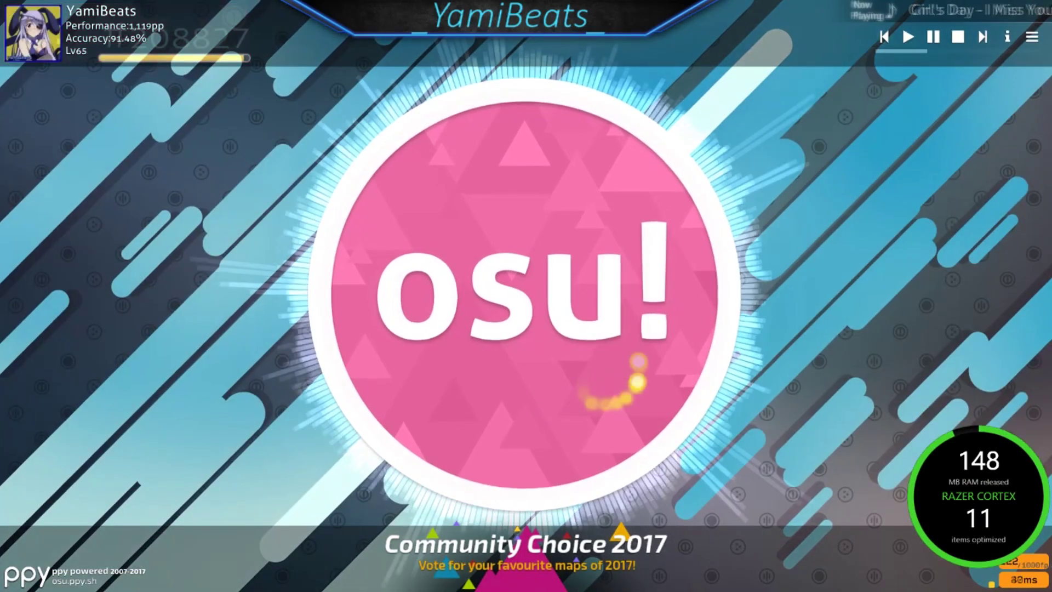
{"action": "left_click", "coordinate": [630, 347]}
{"action": "left_click", "coordinate": [693, 341]}
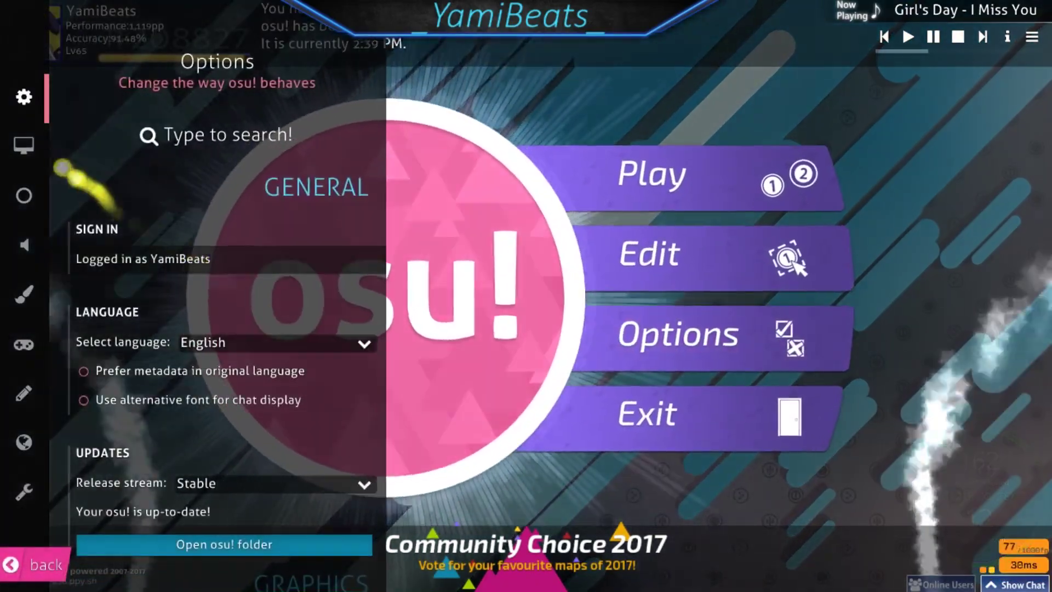
{"action": "scroll", "coordinate": [222, 467], "scroll_direction": "down", "scroll_amount": 6}
{"action": "scroll", "coordinate": [222, 467], "scroll_direction": "down", "scroll_amount": 5}
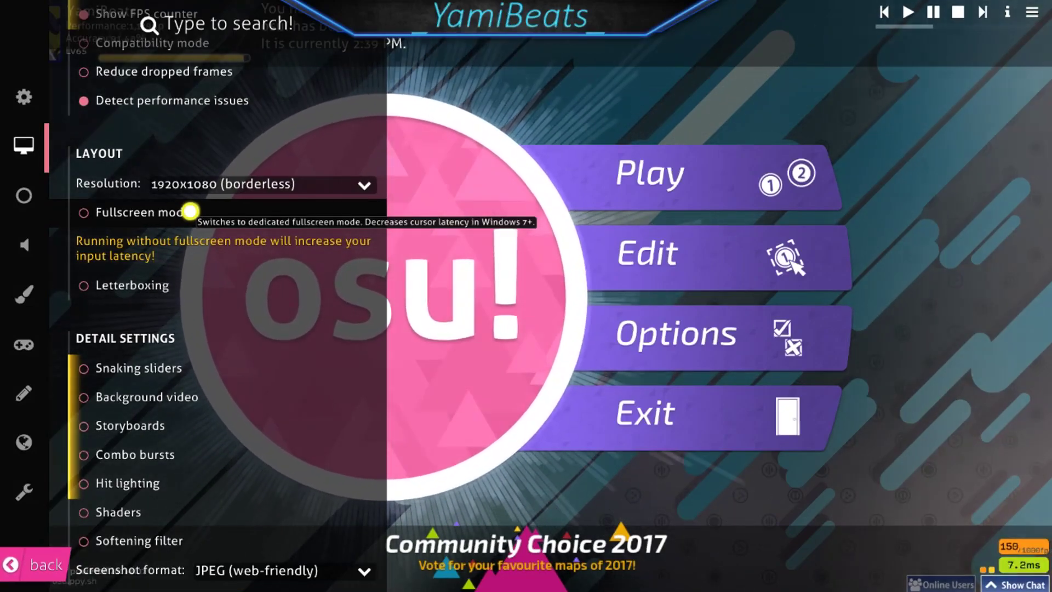
{"action": "left_click", "coordinate": [189, 210]}
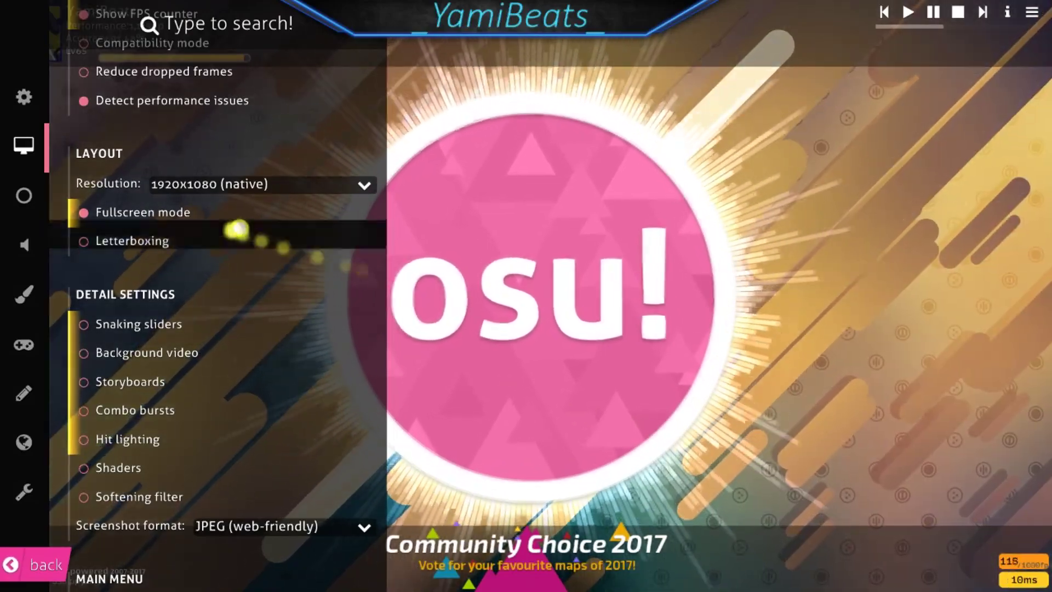
{"action": "left_click", "coordinate": [209, 221]}
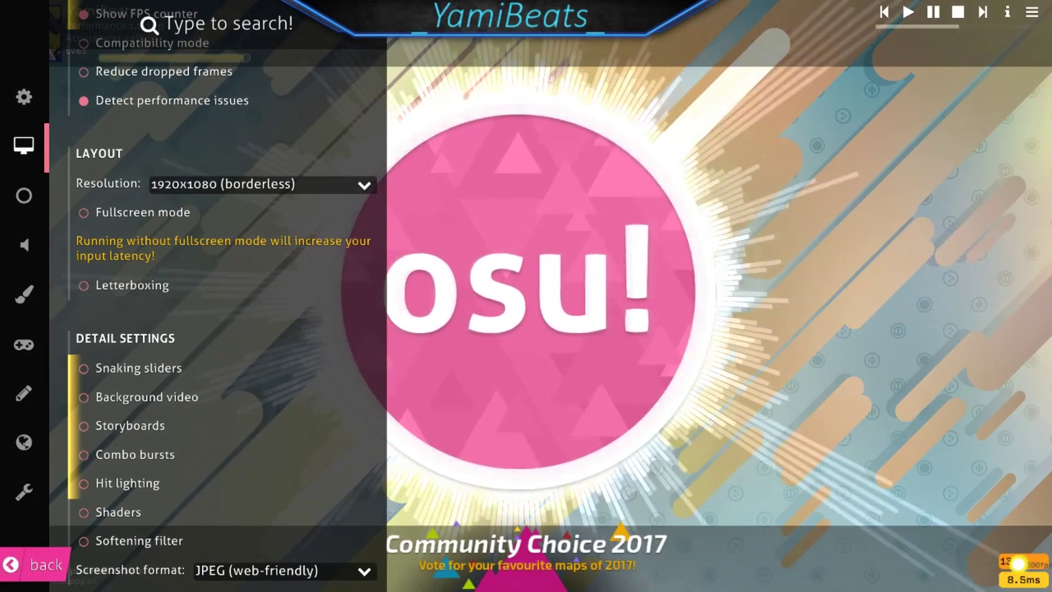
{"action": "left_click", "coordinate": [610, 356]}
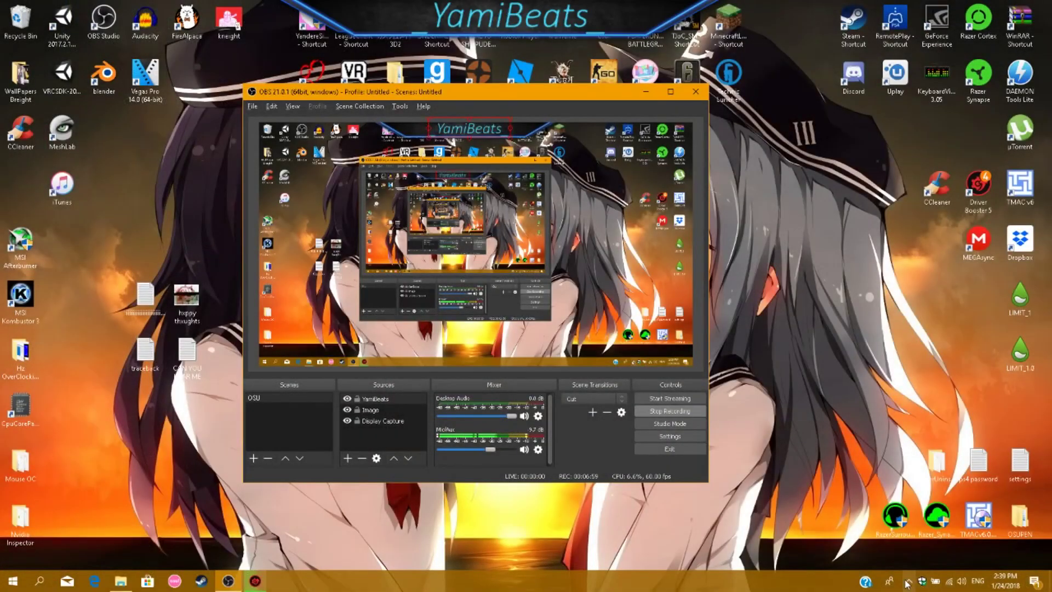
- Open Razer Synapse, set the mouse's polling rate to 1000 in its performance settings, and close Synapse
{"action": "left_click", "coordinate": [909, 581]}
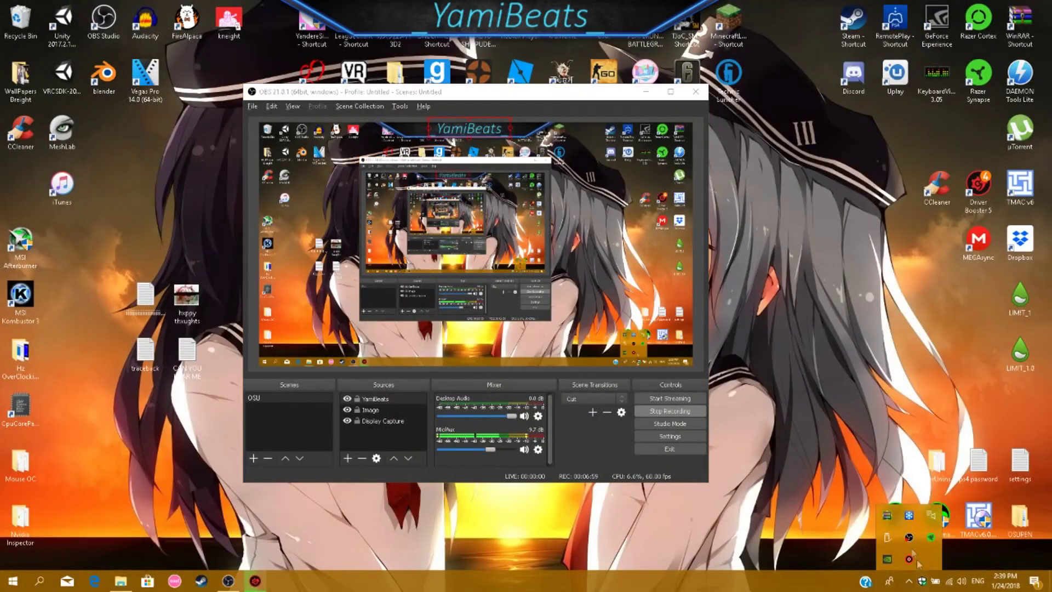
{"action": "right_click", "coordinate": [909, 559]}
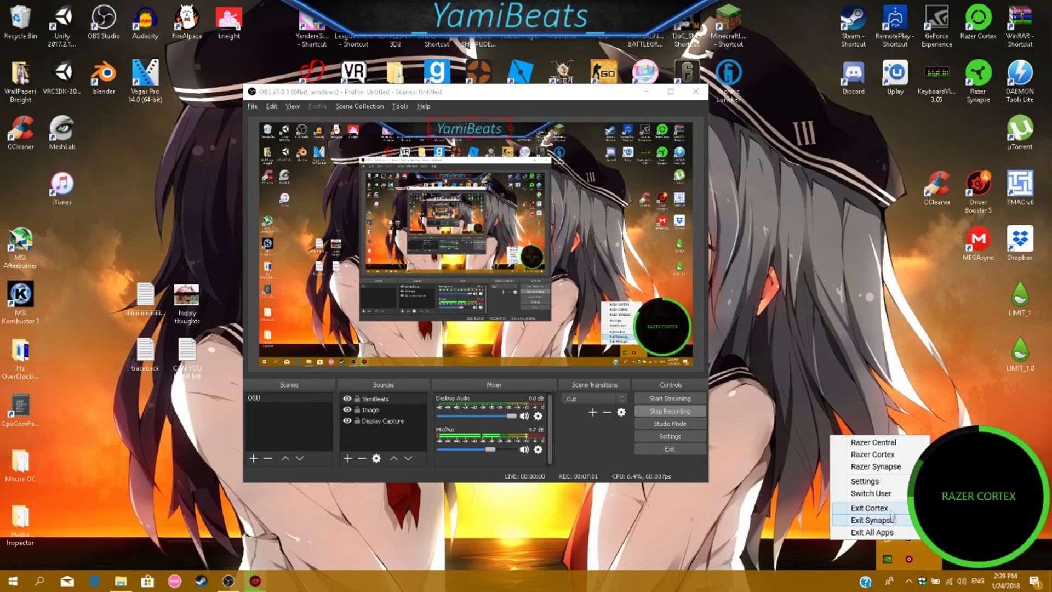
{"action": "left_click", "coordinate": [891, 470]}
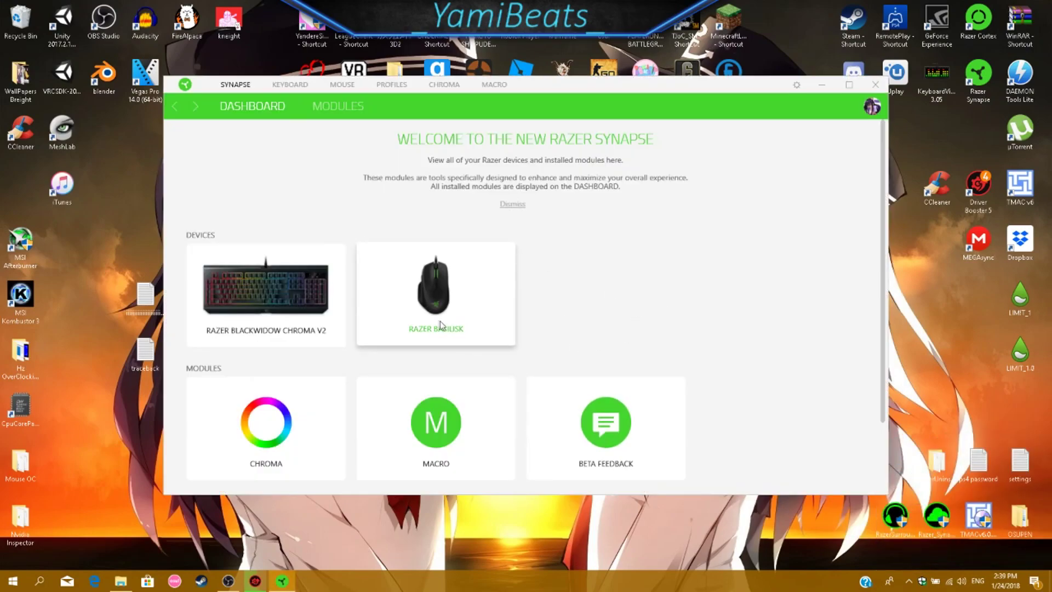
{"action": "left_click", "coordinate": [344, 85]}
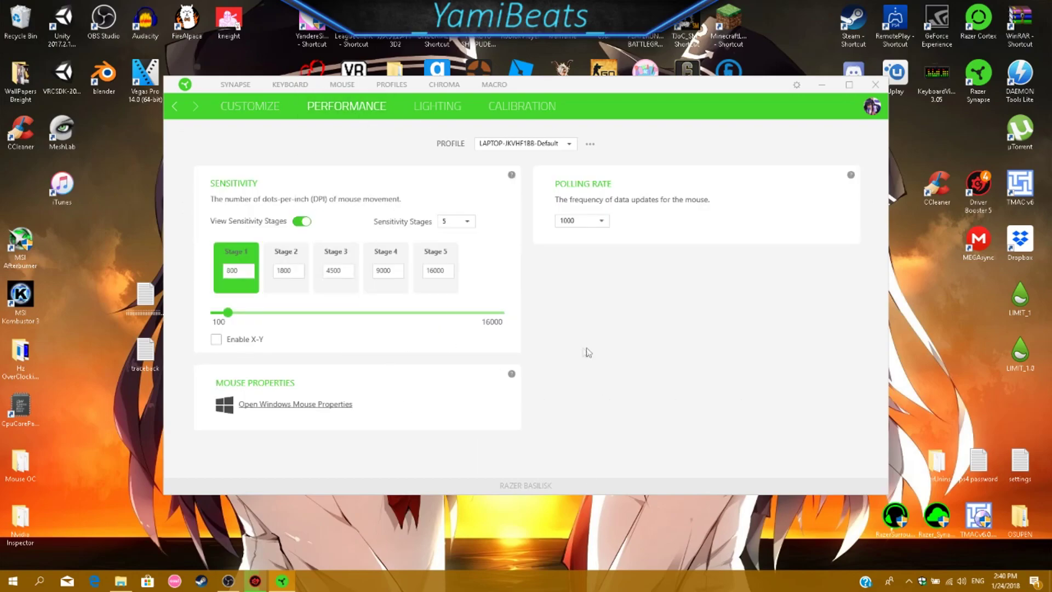
{"action": "left_click", "coordinate": [602, 220]}
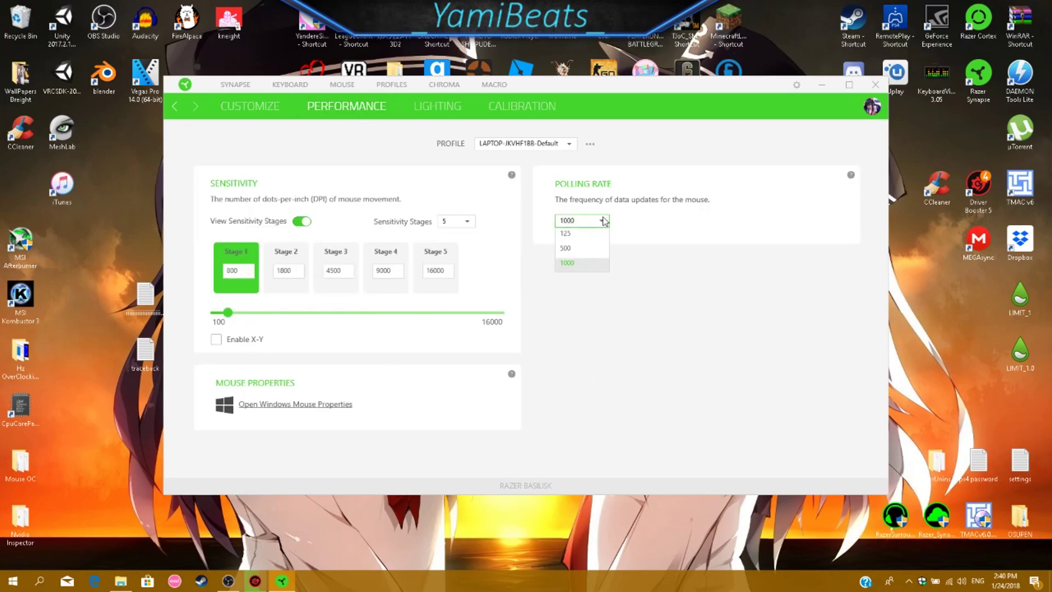
{"action": "left_click", "coordinate": [591, 266]}
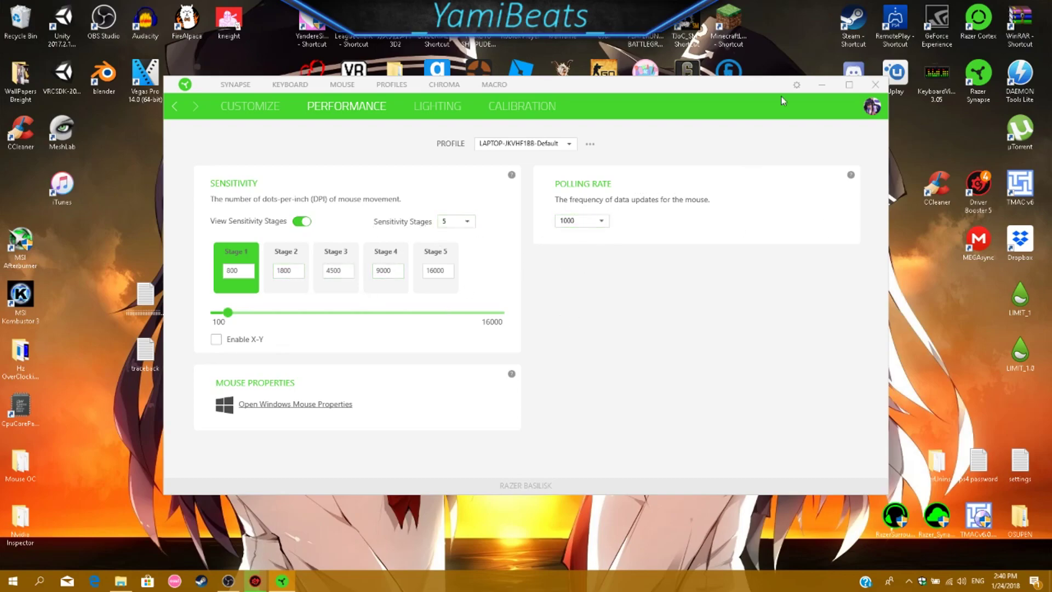
{"action": "left_click", "coordinate": [874, 85]}
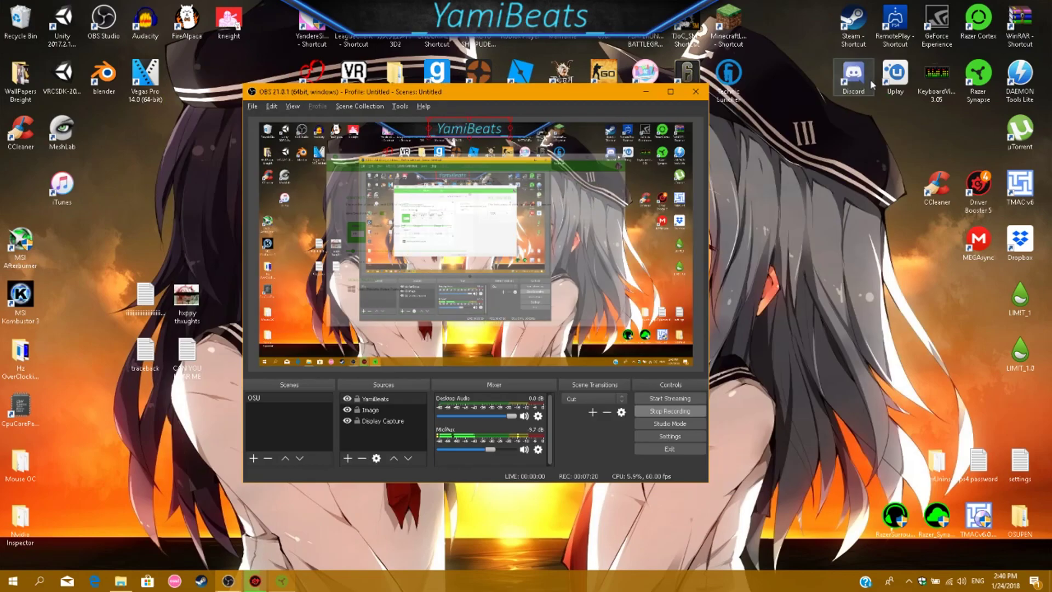
{"action": "left_click", "coordinate": [763, 334]}
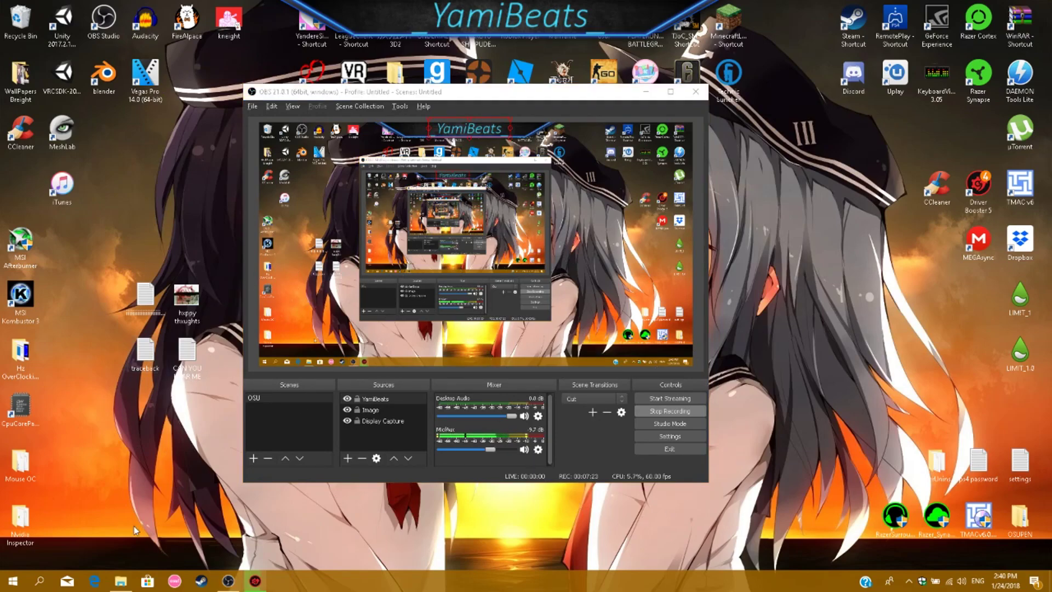
- Measure the mouse's polling rate with the mouserate application from the Mouse OC desktop folder, and close the checker and the folder
{"action": "double_click", "coordinate": [30, 472]}
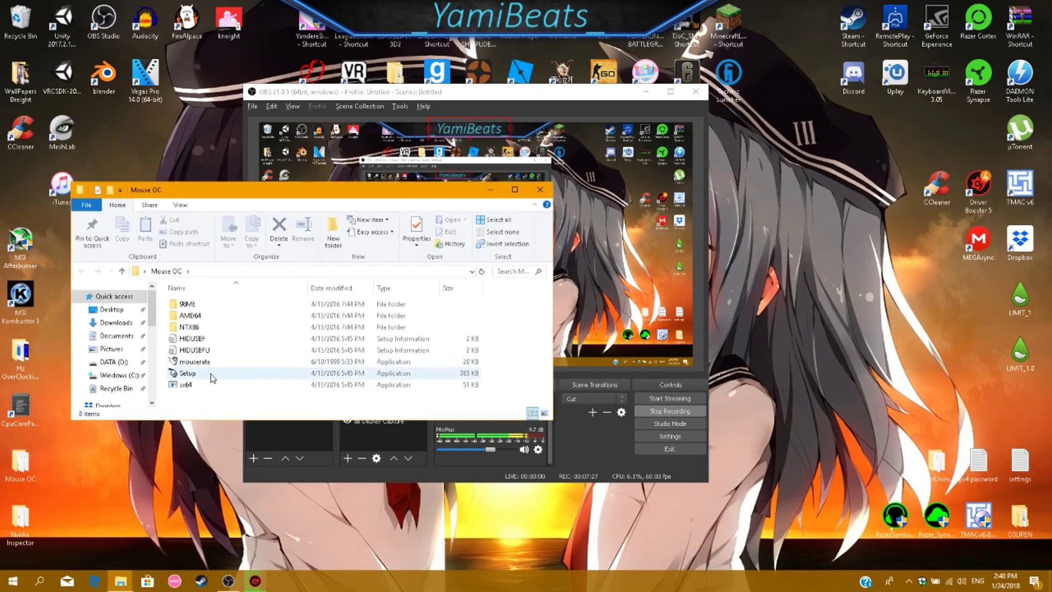
{"action": "double_click", "coordinate": [204, 362]}
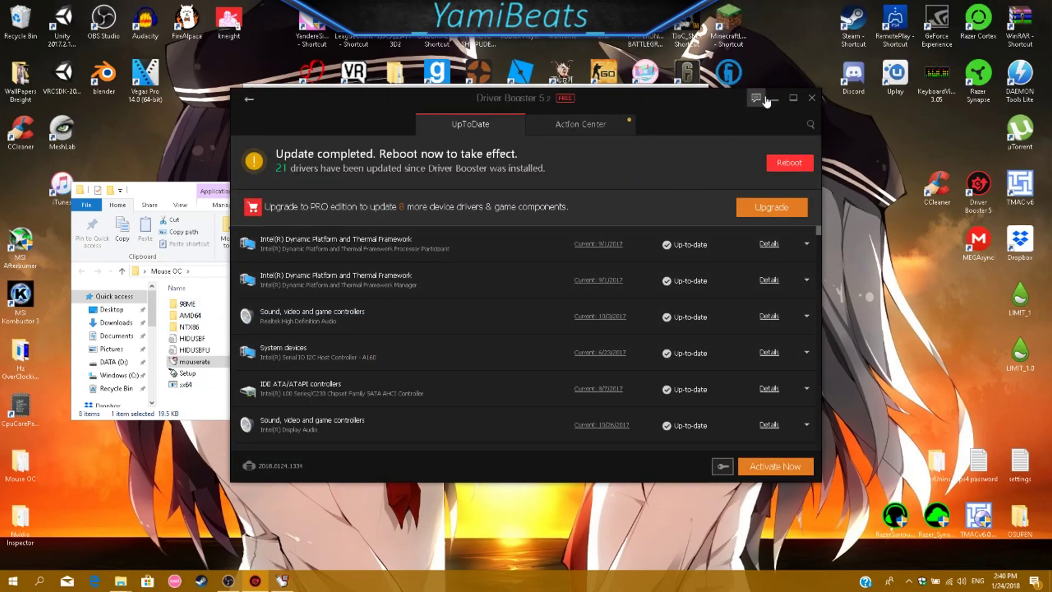
{"action": "left_click", "coordinate": [775, 100]}
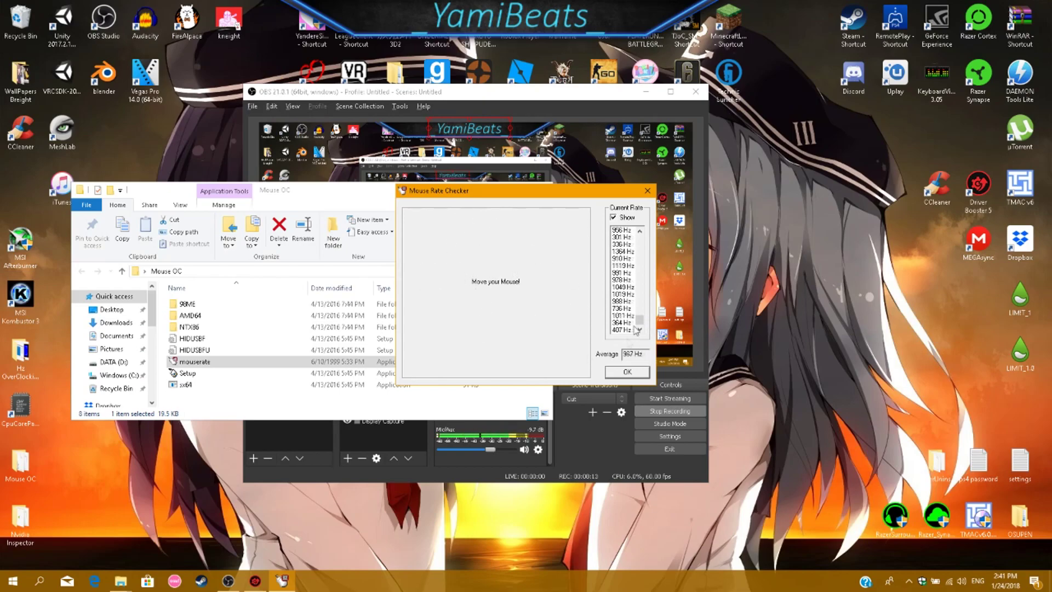
{"action": "double_click", "coordinate": [229, 21]}
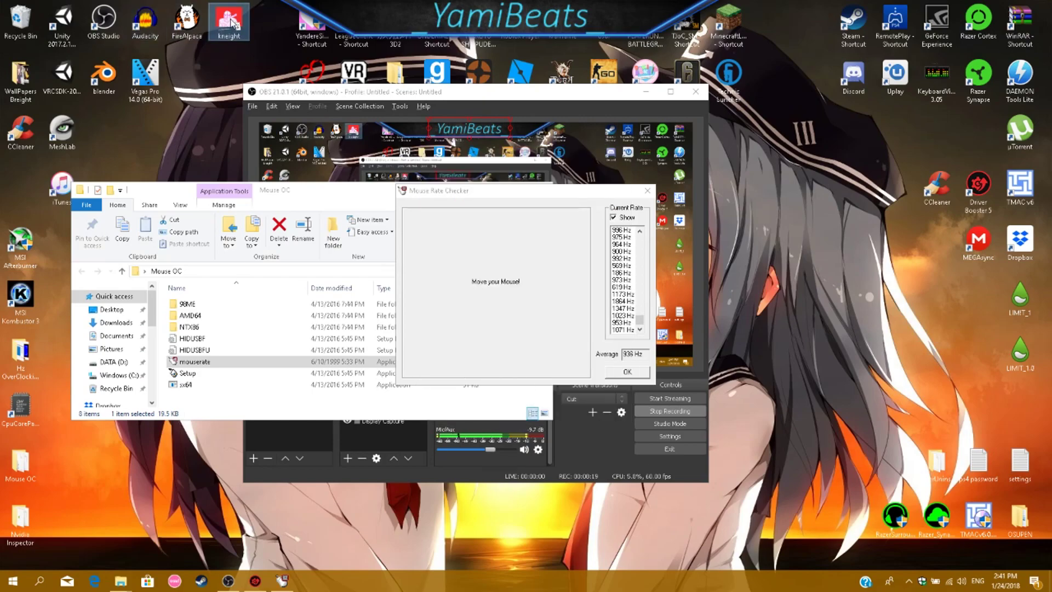
{"action": "left_click_drag", "start_coordinate": [228, 22], "coordinate": [187, 23]}
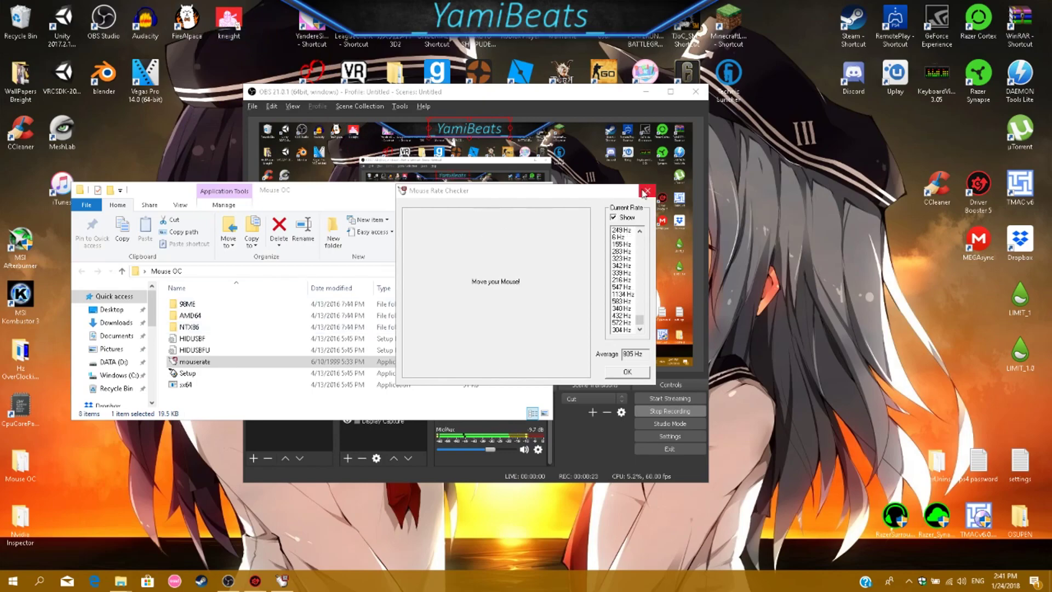
{"action": "key", "text": "Return"}
{"action": "left_click", "coordinate": [540, 190]}
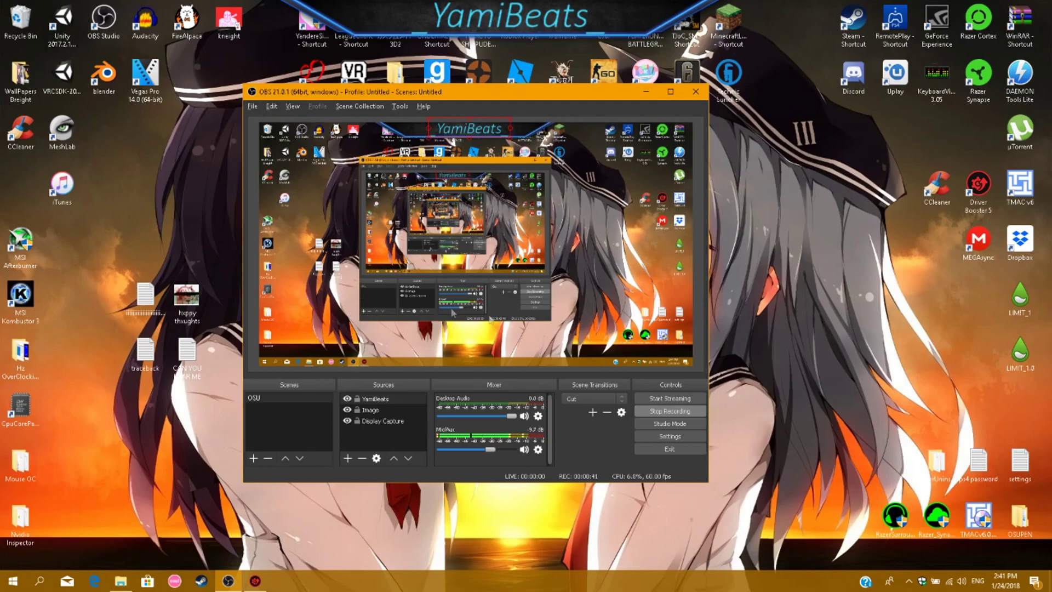
- Switch to Microsoft Edge, go to osu.ppy.sh, and view the performance rank on the signed-in player's profile
{"action": "left_click", "coordinate": [95, 581]}
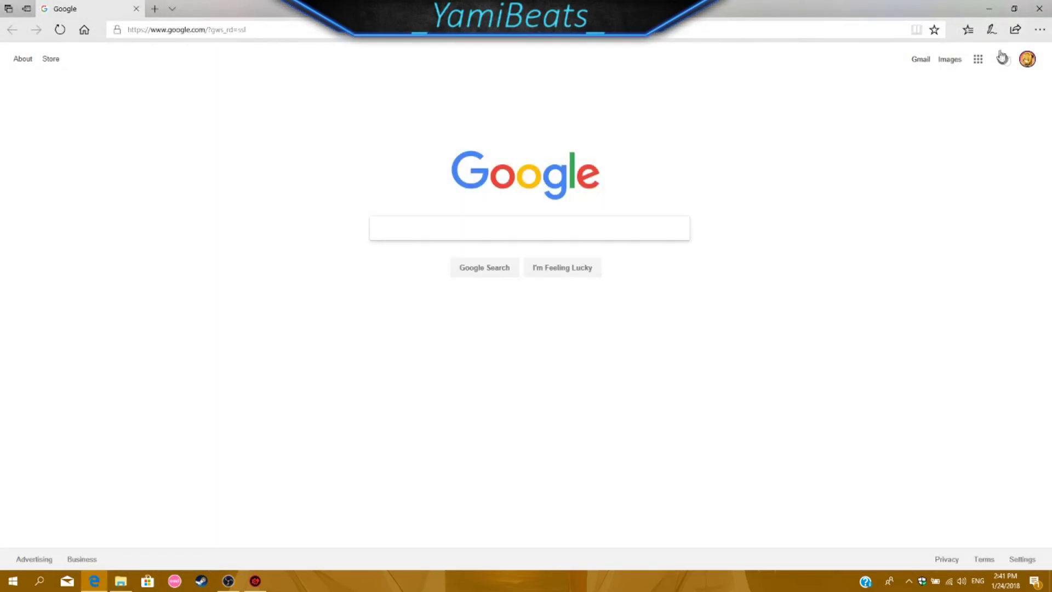
{"action": "left_click", "coordinate": [275, 34]}
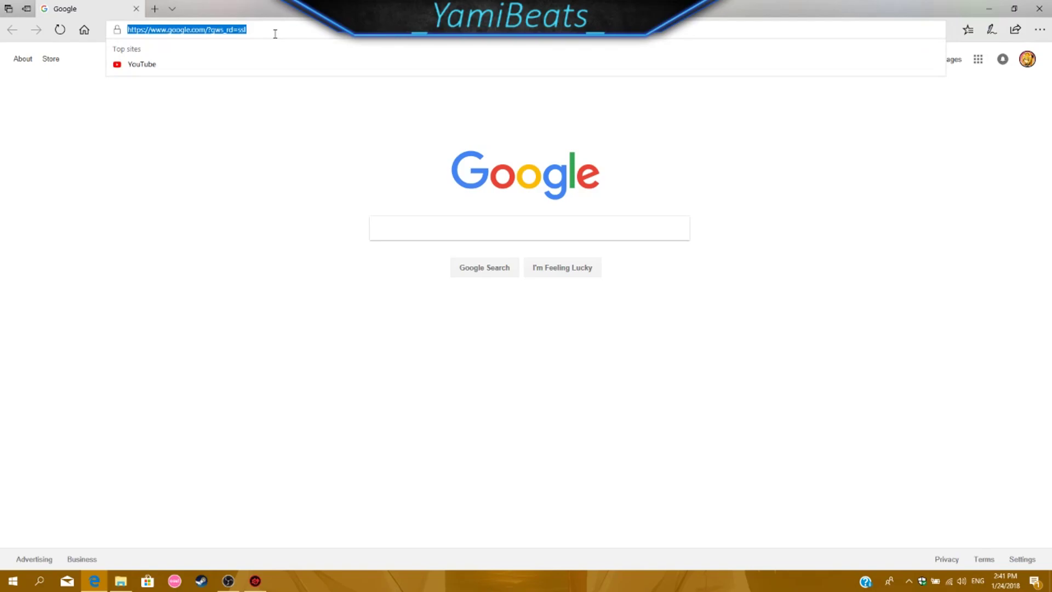
{"action": "type", "text": "osu.ppy.sh/"}
{"action": "key", "text": "Return"}
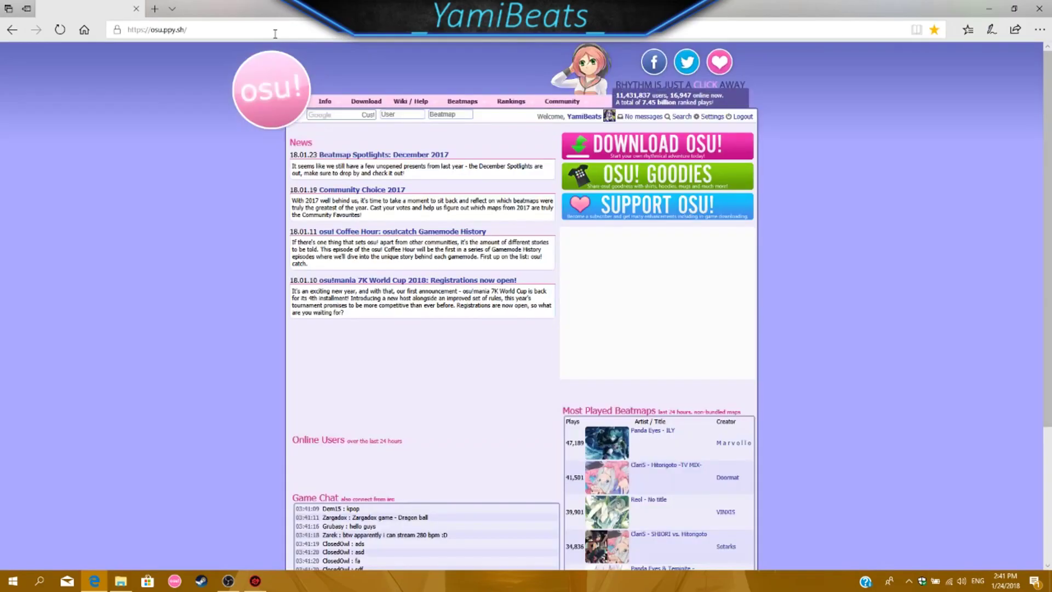
{"action": "left_click", "coordinate": [585, 117]}
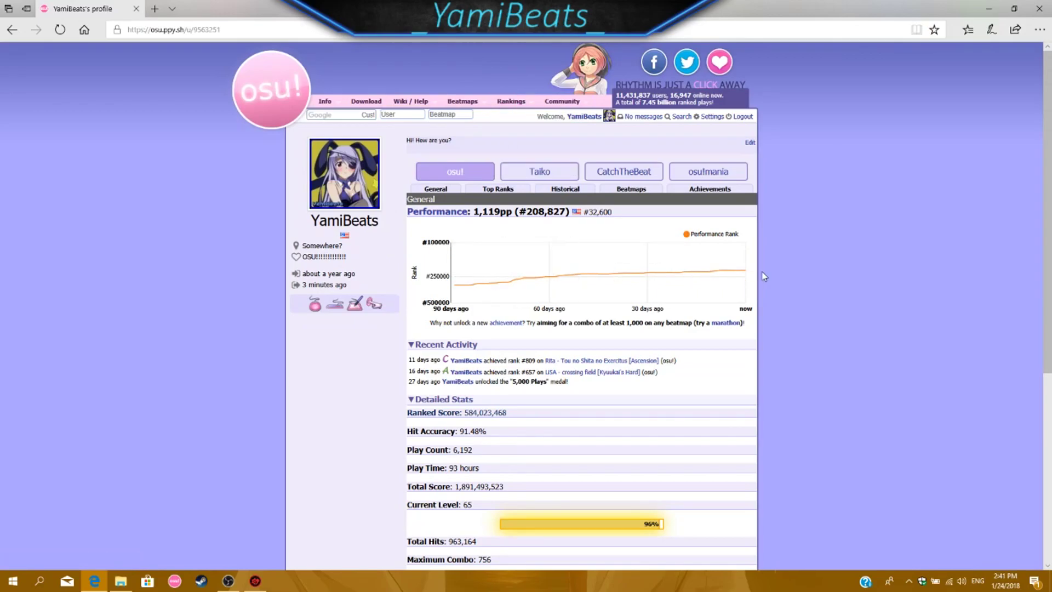
{"action": "mouse_move", "coordinate": [740, 272]}
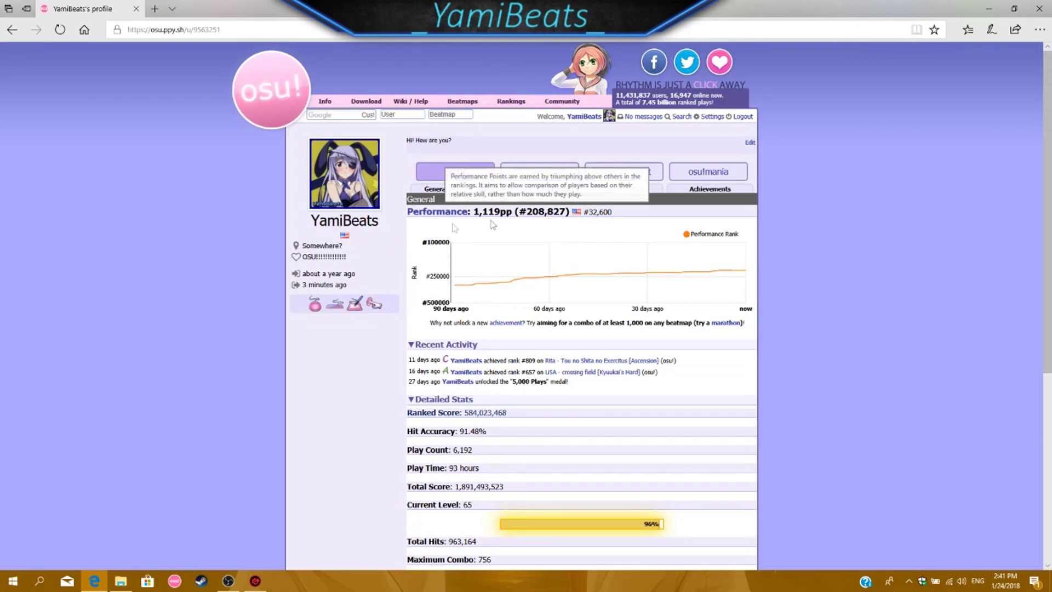
- Go to YouTube and view the uploaded videos on the signed-in account's own channel
{"action": "left_click", "coordinate": [280, 28]}
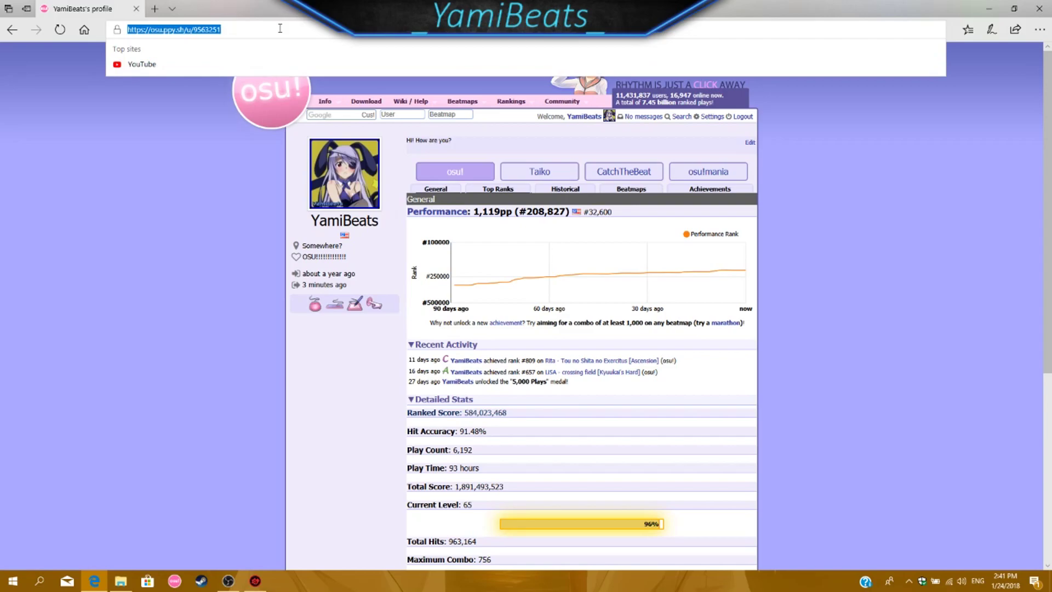
{"action": "type", "text": "you"}
{"action": "key", "text": "Return"}
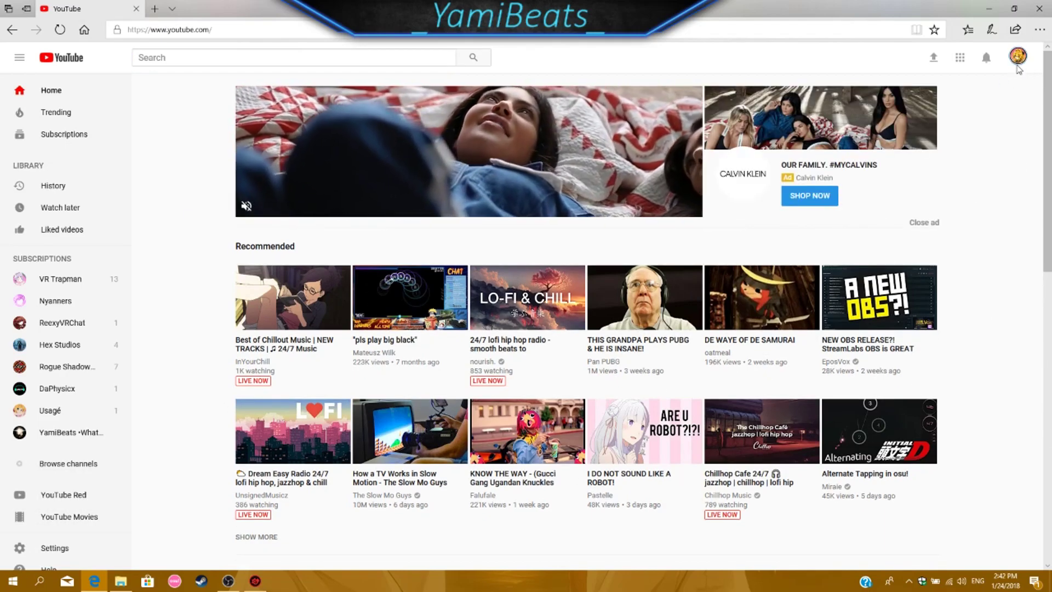
{"action": "left_click", "coordinate": [1018, 61]}
{"action": "left_click", "coordinate": [926, 113]}
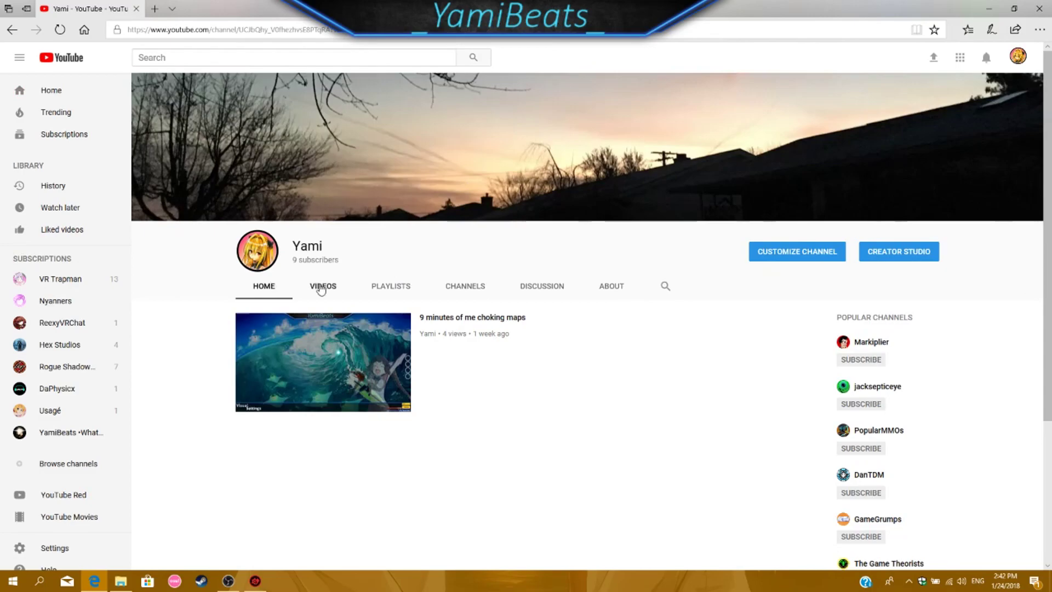
{"action": "left_click", "coordinate": [321, 287]}
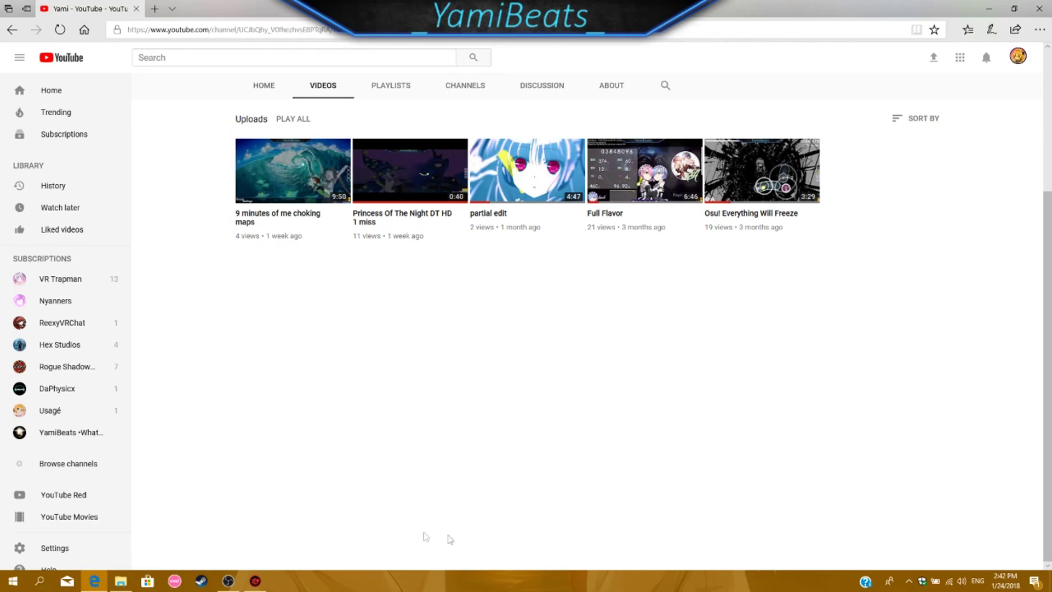
- Switch back to Driver Booster and close it
{"action": "left_click", "coordinate": [254, 581]}
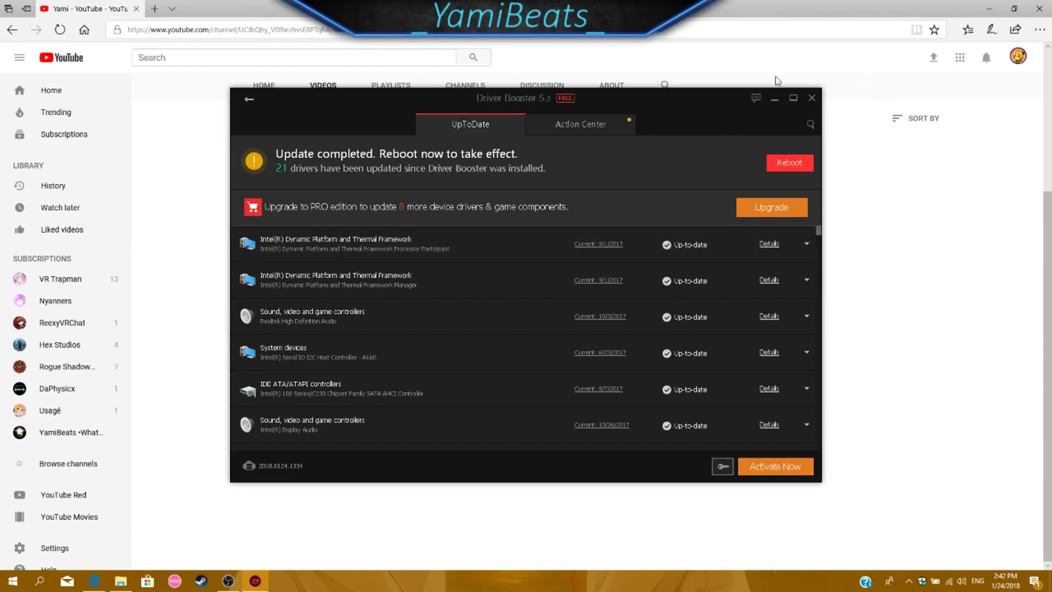
{"action": "left_click", "coordinate": [813, 98]}
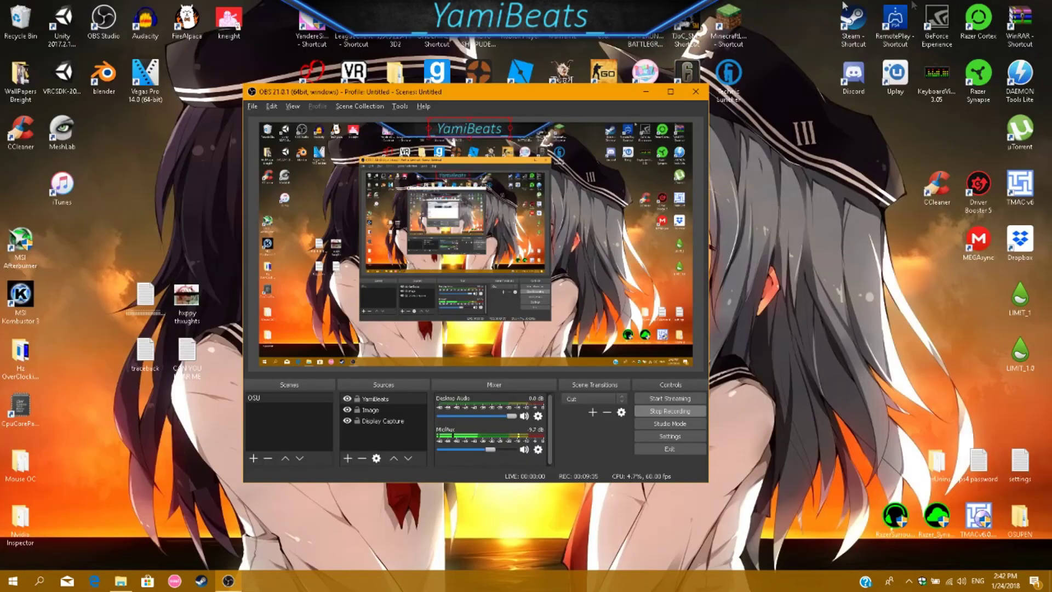